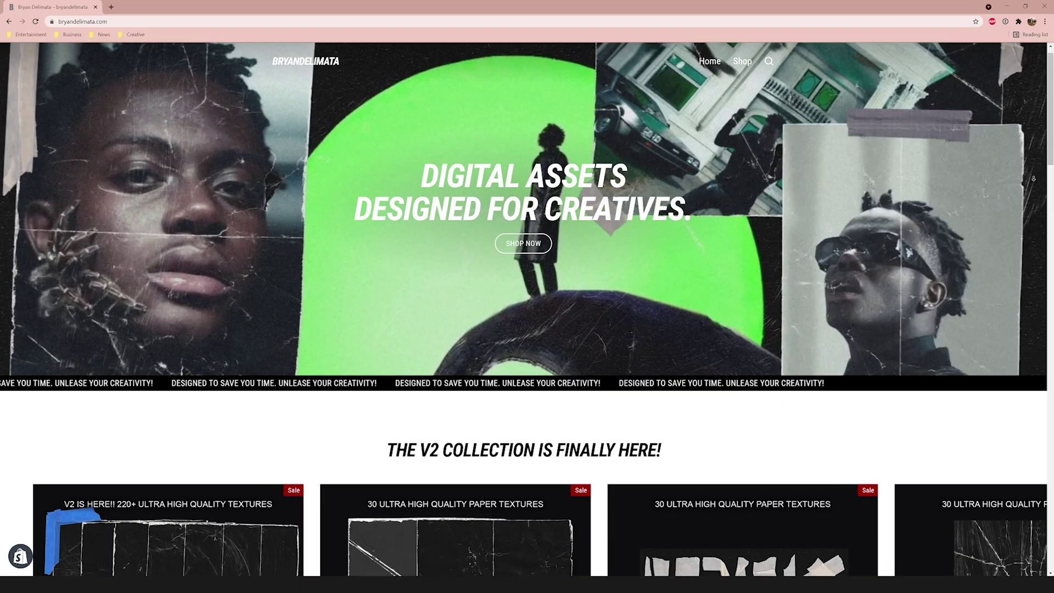
Look through the V2 texture collection on the store's home page.
scroll(1034, 179, "down", 5)
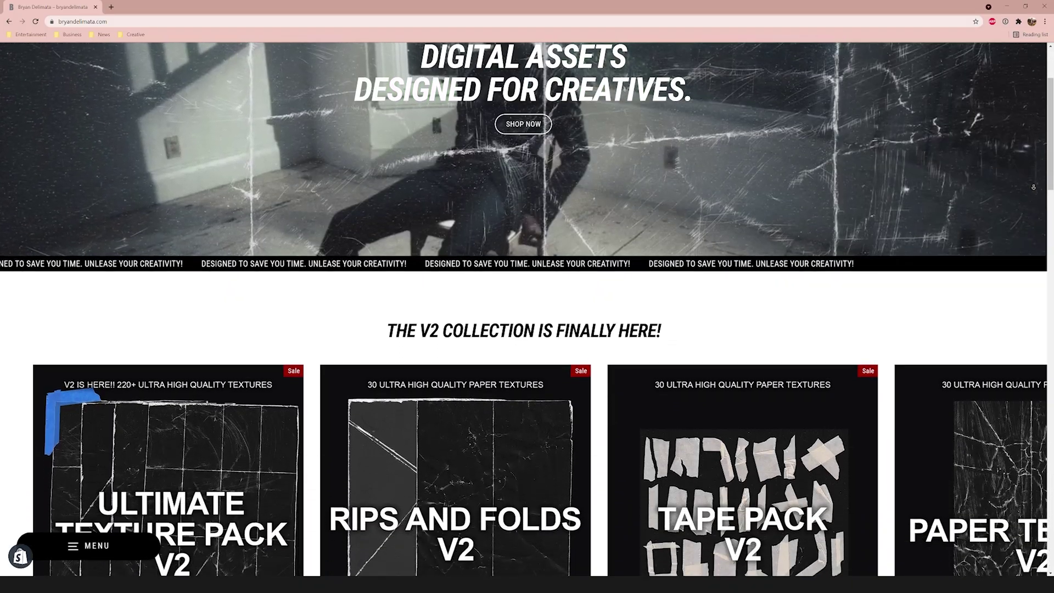
scroll(1034, 187, "down", 5)
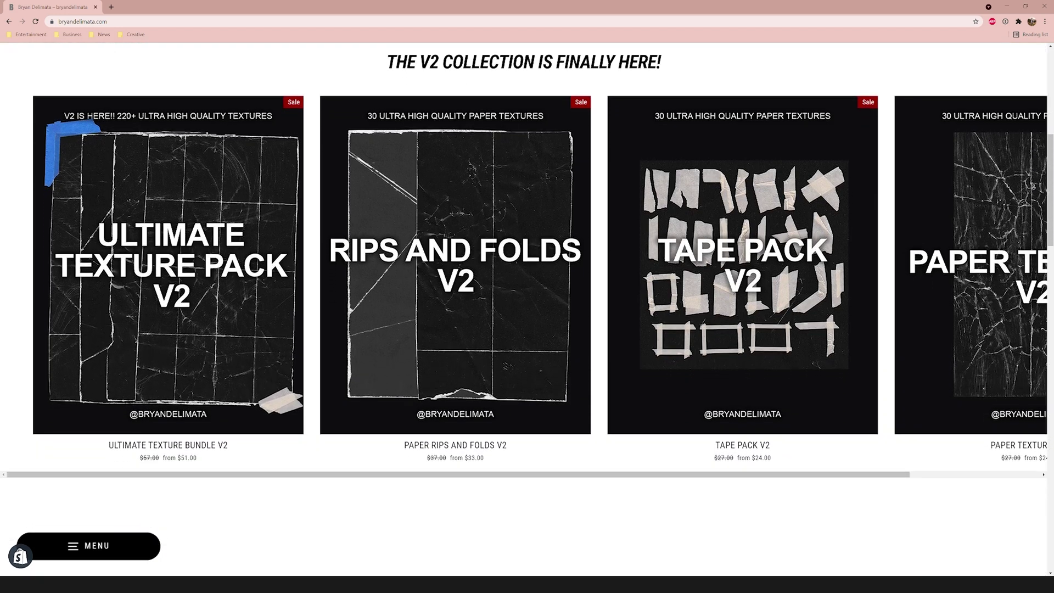
scroll(1034, 187, "down", 4)
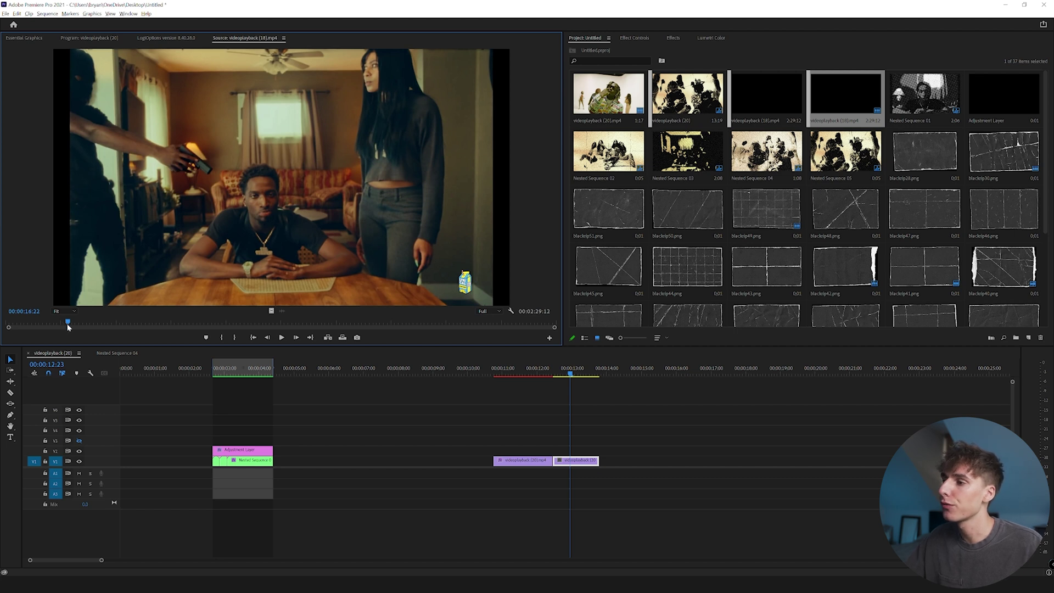
Play and scrub through the source footage and the finished texture effect at the start of the sequence.
key("space")
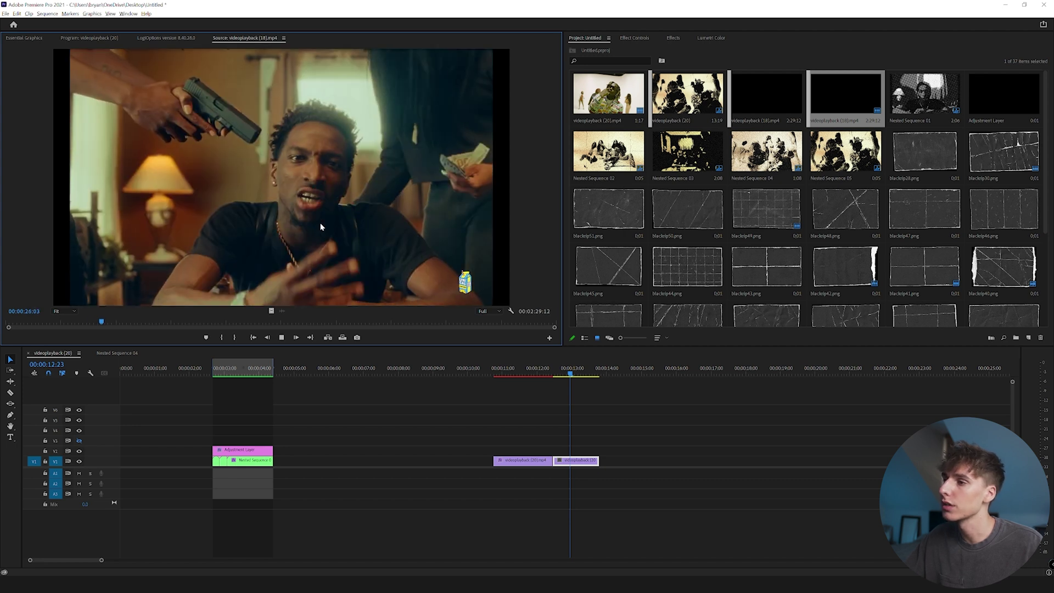
left_click(135, 323)
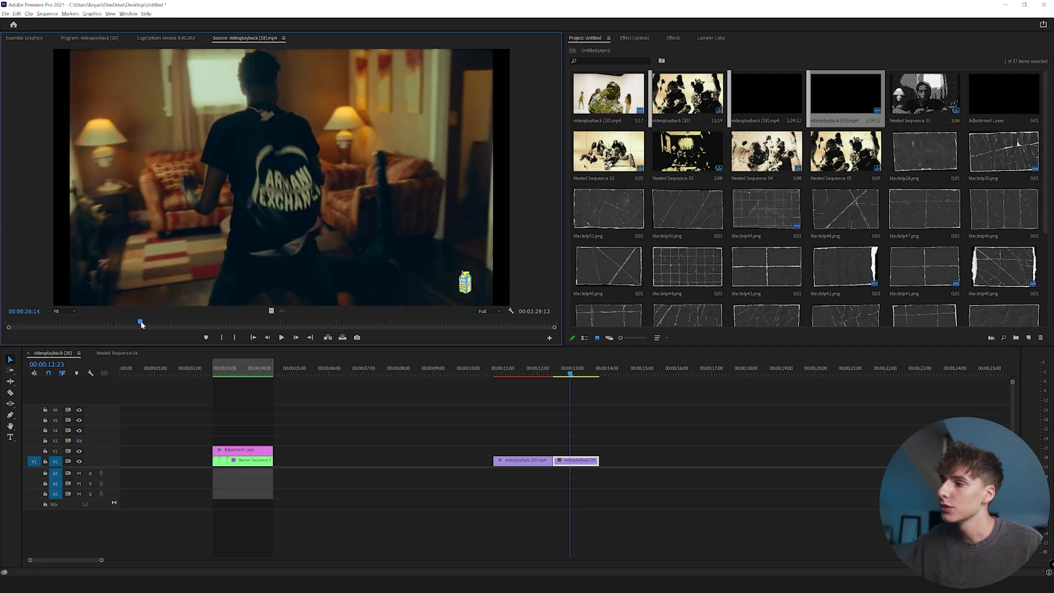
left_click_drag(135, 323, 121, 324)
left_click(217, 373)
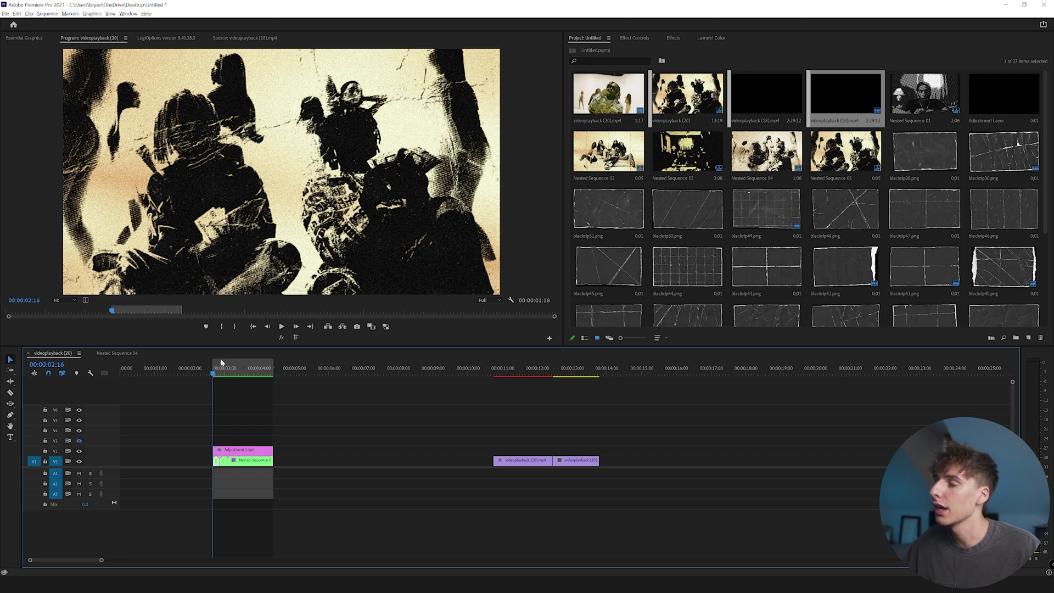
key("space")
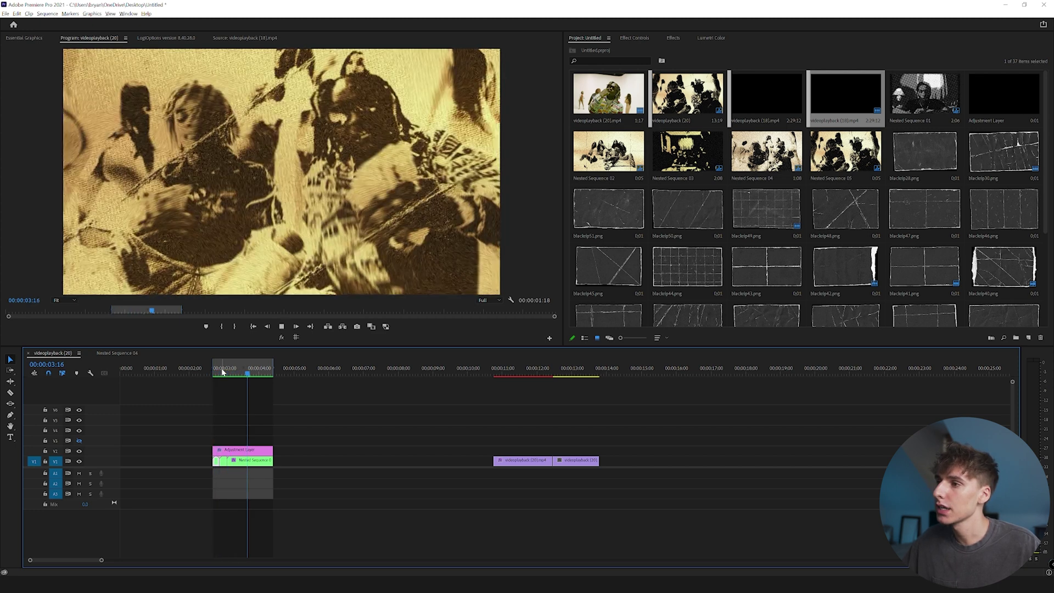
left_click_drag(224, 373, 258, 376)
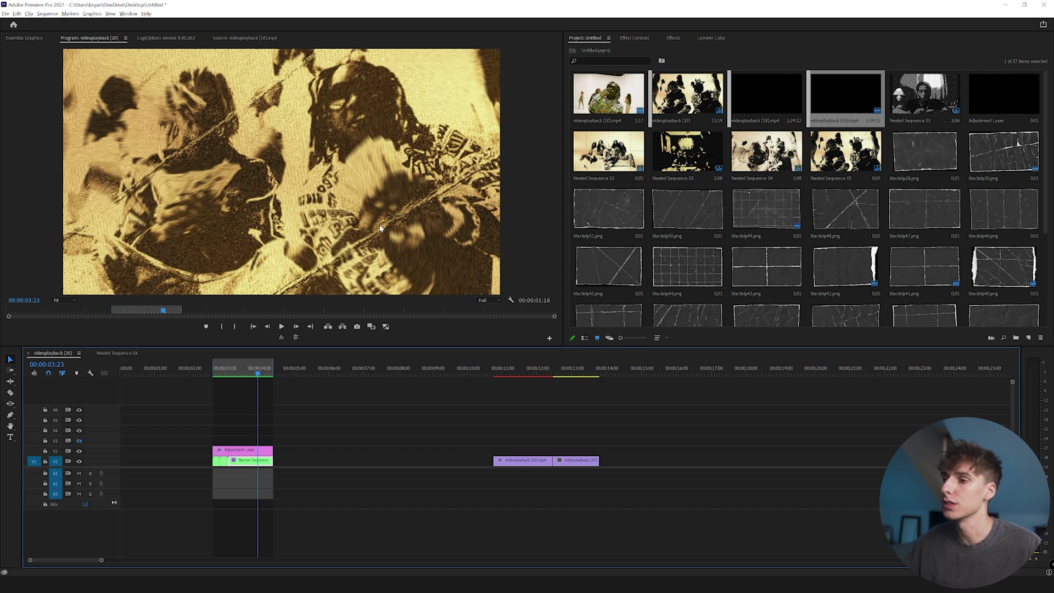
Export the frame at 00:00:10:22 as a PNG named 2 to the 01 Footage folder and import it into the project.
left_click(499, 373)
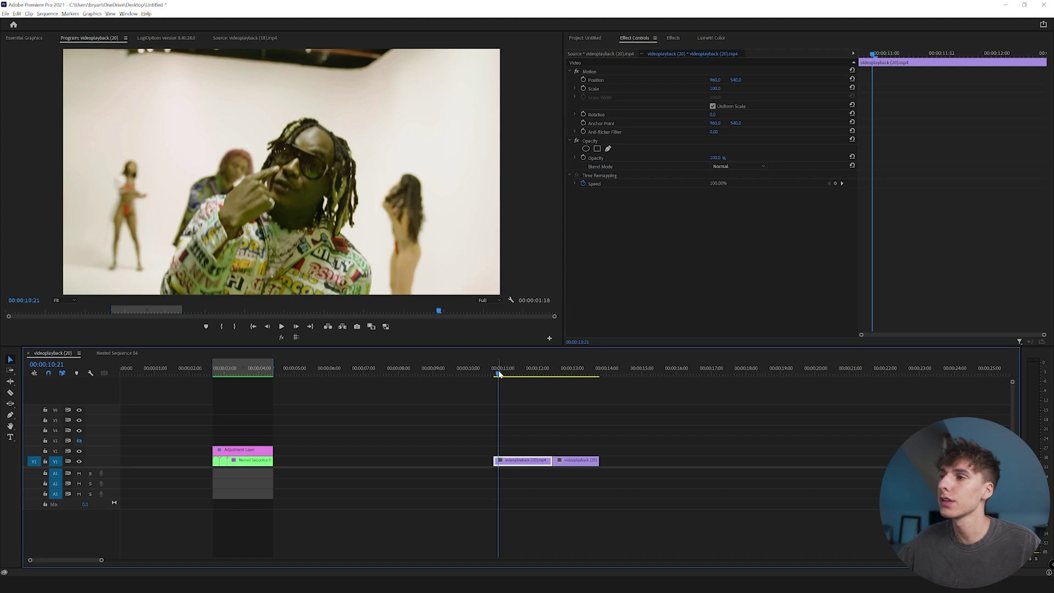
mouse_move(500, 374)
left_mouse_down()
mouse_move(588, 384)
mouse_move(518, 384)
left_mouse_up()
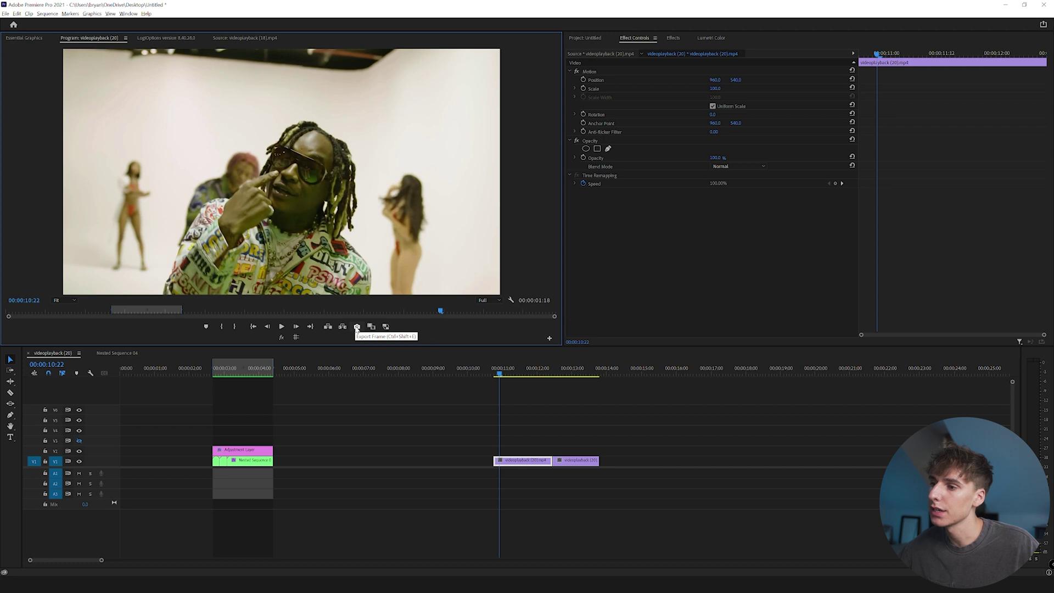
left_click(357, 328)
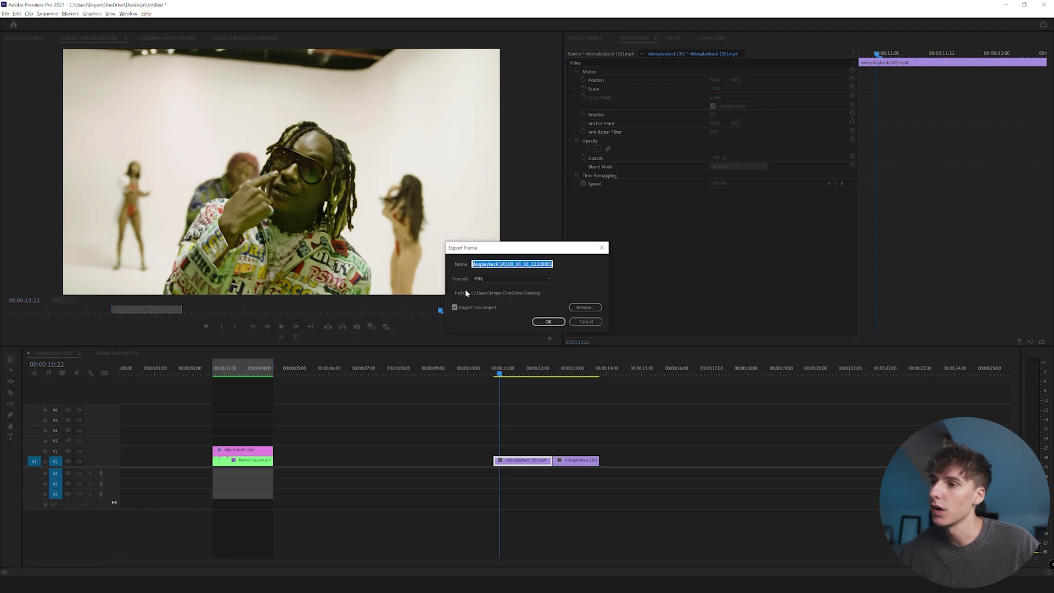
type("2")
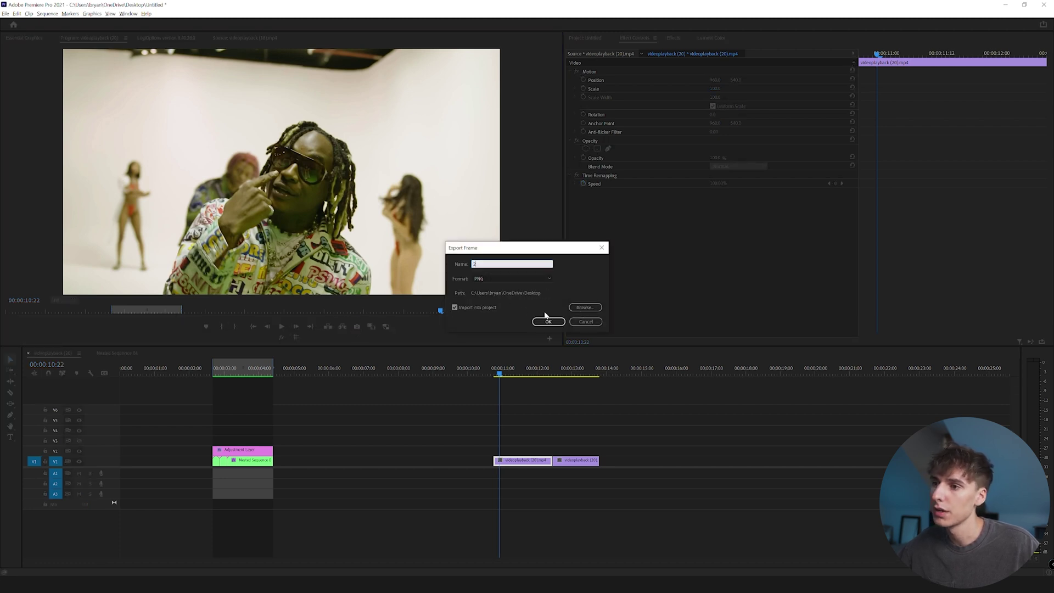
left_click(585, 307)
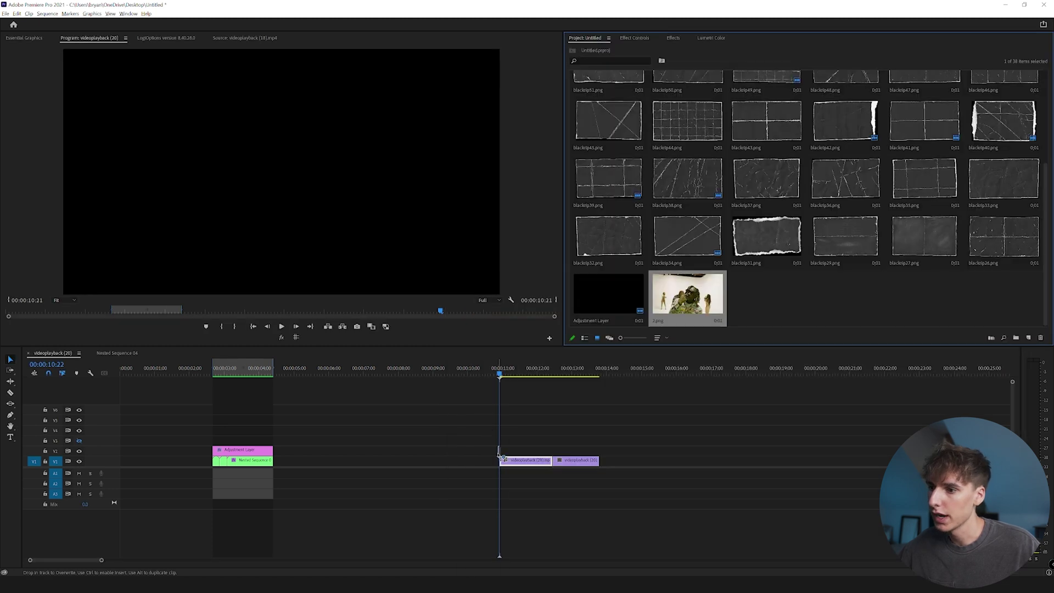
Place the still 2.png on V1 directly before the first unedited video clip.
left_click_drag(498, 454, 499, 452)
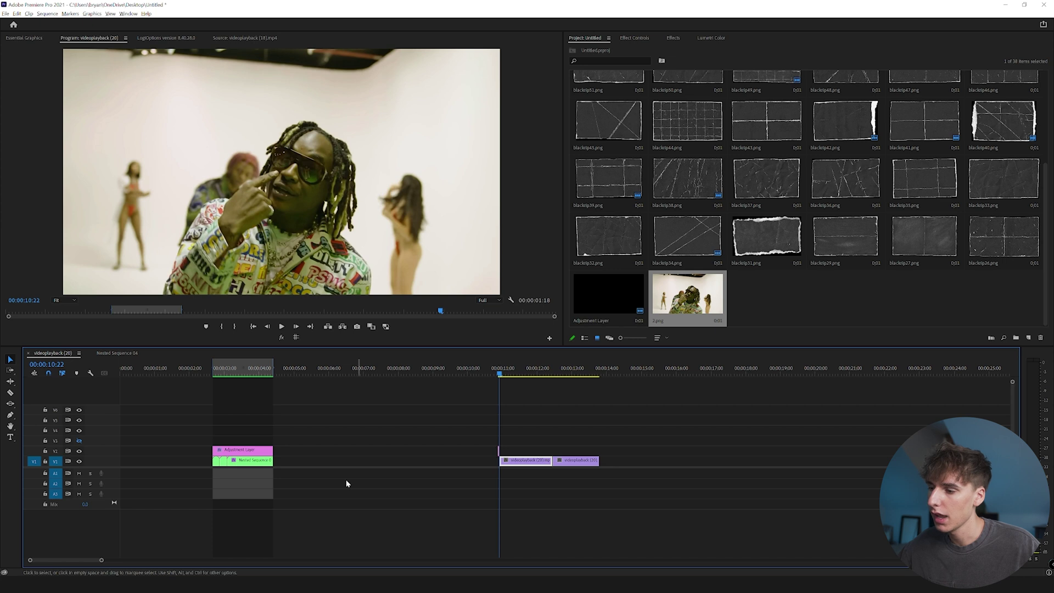
left_click_drag(101, 560, 72, 561)
left_click(267, 326, "shift")
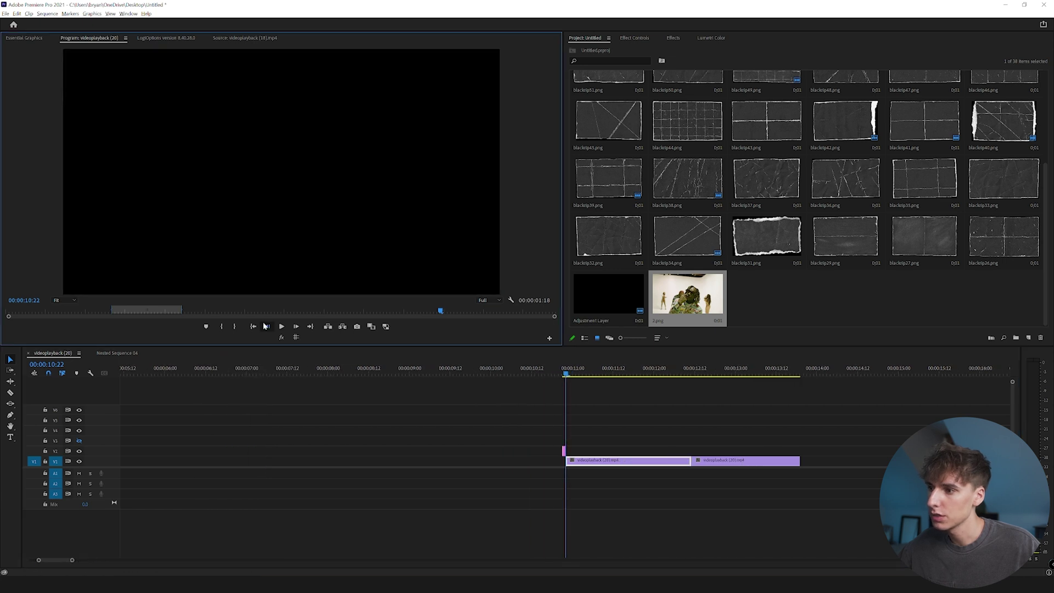
left_click_drag(560, 449, 549, 449)
Export the second clip's frame at 00:00:13:13 as a PNG named 1 and import it into the project.
left_click_drag(686, 376, 779, 378)
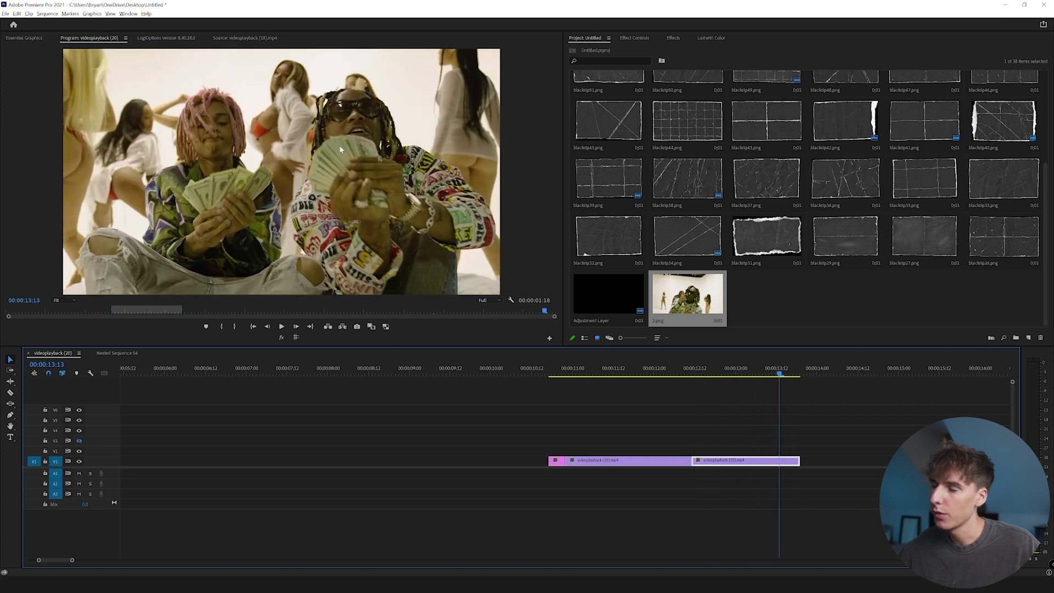
left_click(358, 326)
type("1")
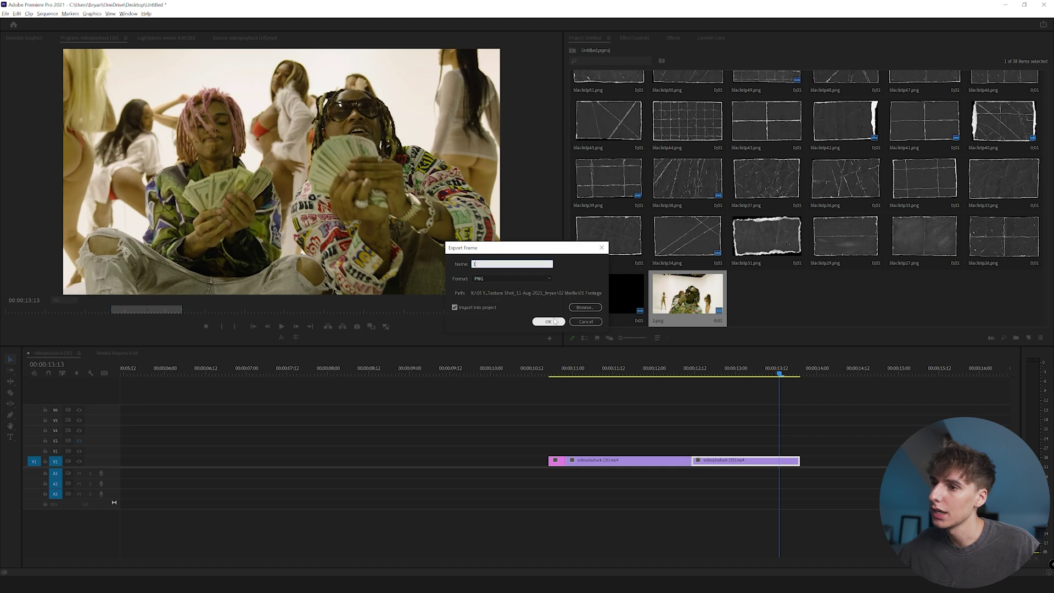
left_click(548, 321)
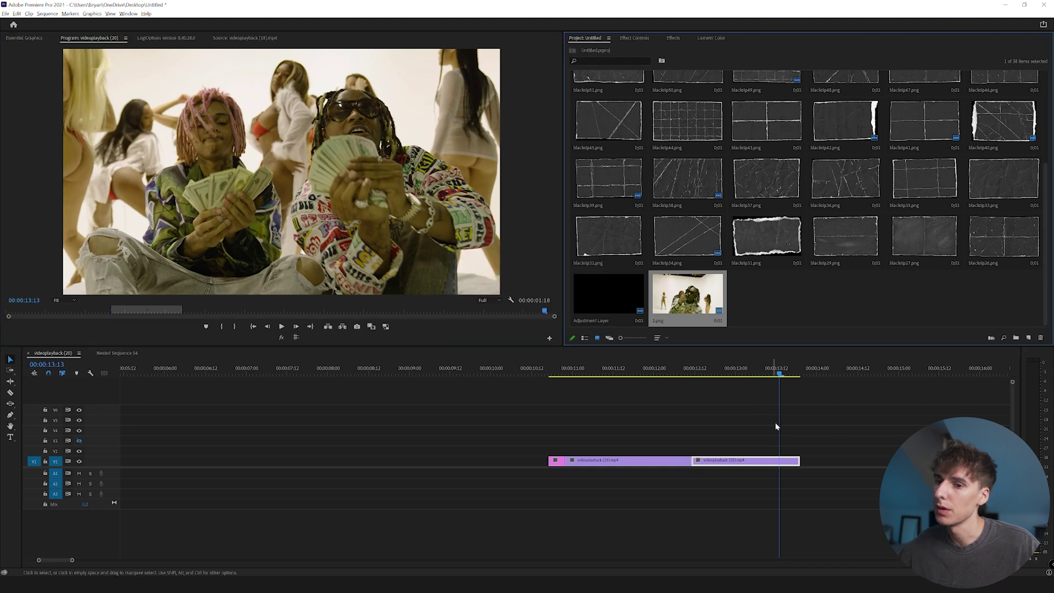
Place 1.png on V1 directly before 2.png, delete the second video clip, and play the stills back.
left_click(546, 373)
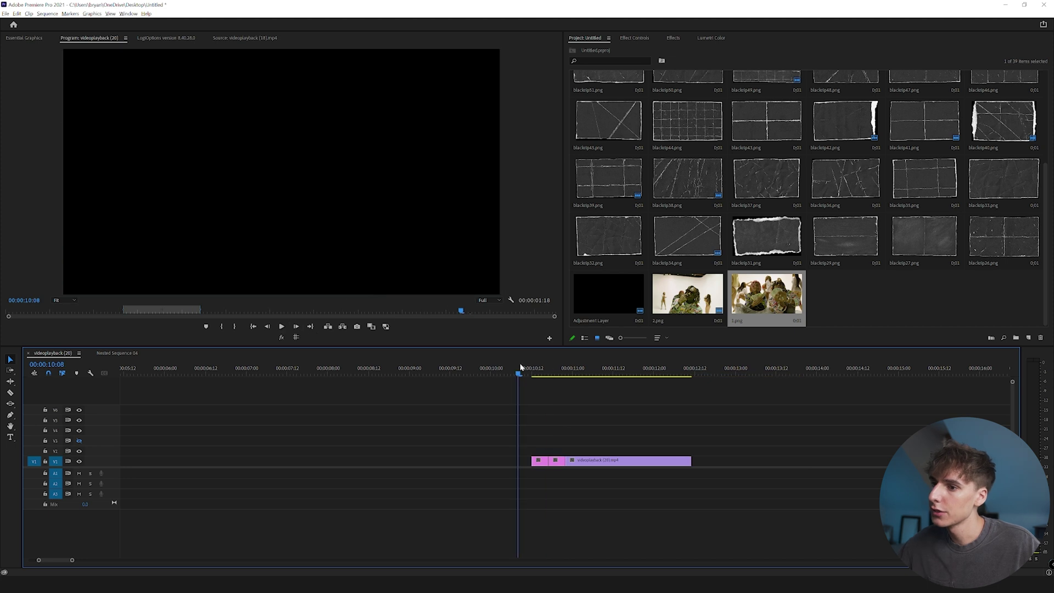
key("space")
left_click(519, 365)
key("space")
Trim the start of the video clip at 00:00:10:23, directly after the two stills, and play the edit back.
left_click_drag(554, 369, 568, 370)
left_click(296, 326)
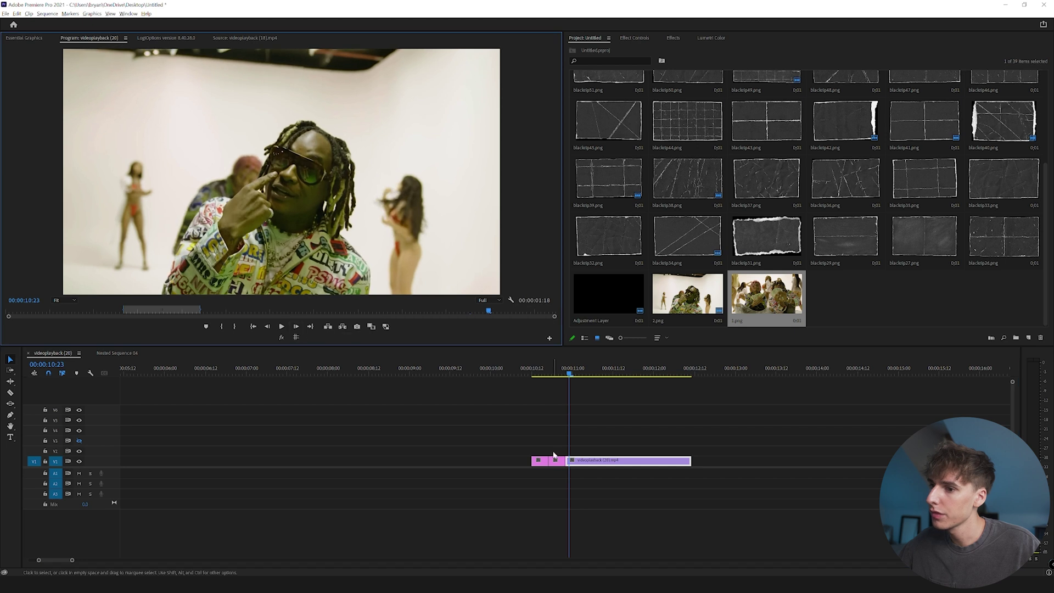
left_click_drag(569, 462, 579, 464)
left_click(522, 373)
key("space")
left_click(522, 373)
left_click_drag(531, 375, 620, 383)
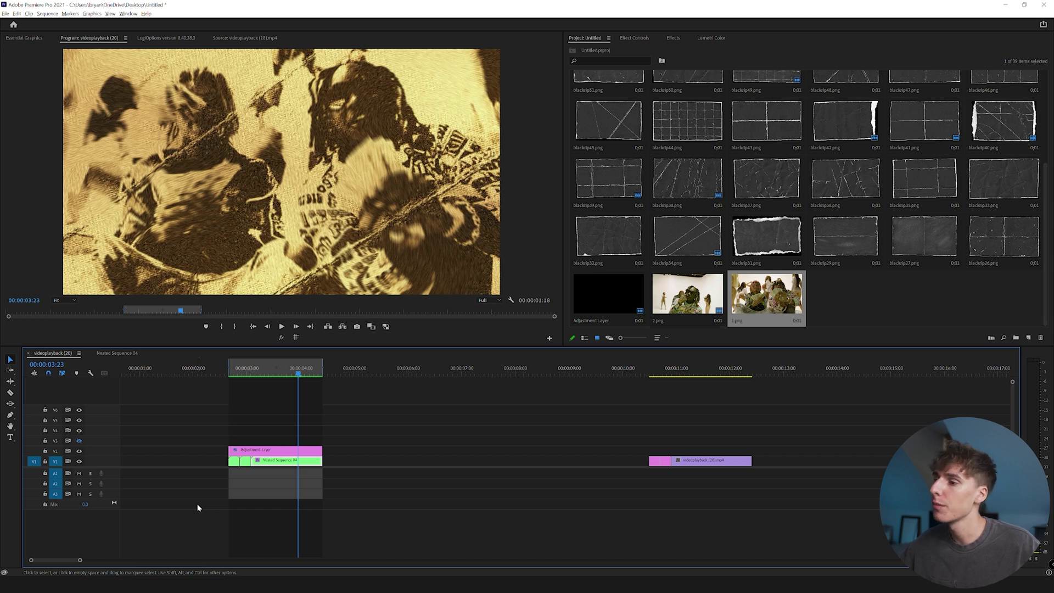
Examine the effects applied to Nested Sequence 04 in the finished example.
left_click(276, 374)
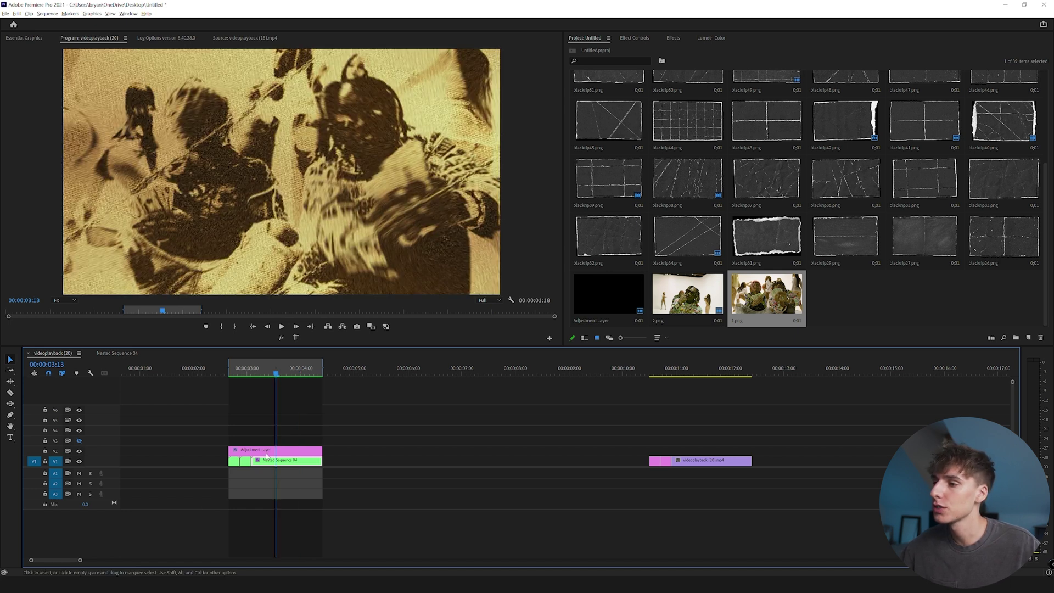
left_click(629, 37)
left_click(570, 192)
left_click(572, 201)
left_click(569, 200)
Open Nested Sequence 04, examine the effects on its uppermost video clip, and close the nested sequence again.
double_click(270, 460)
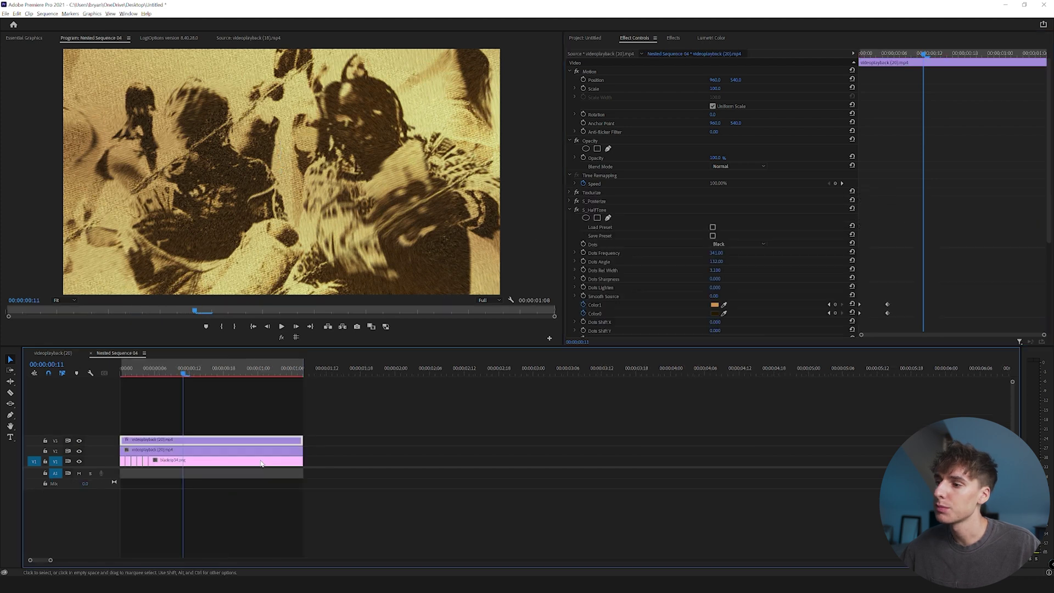
left_click(175, 451)
left_click(175, 440)
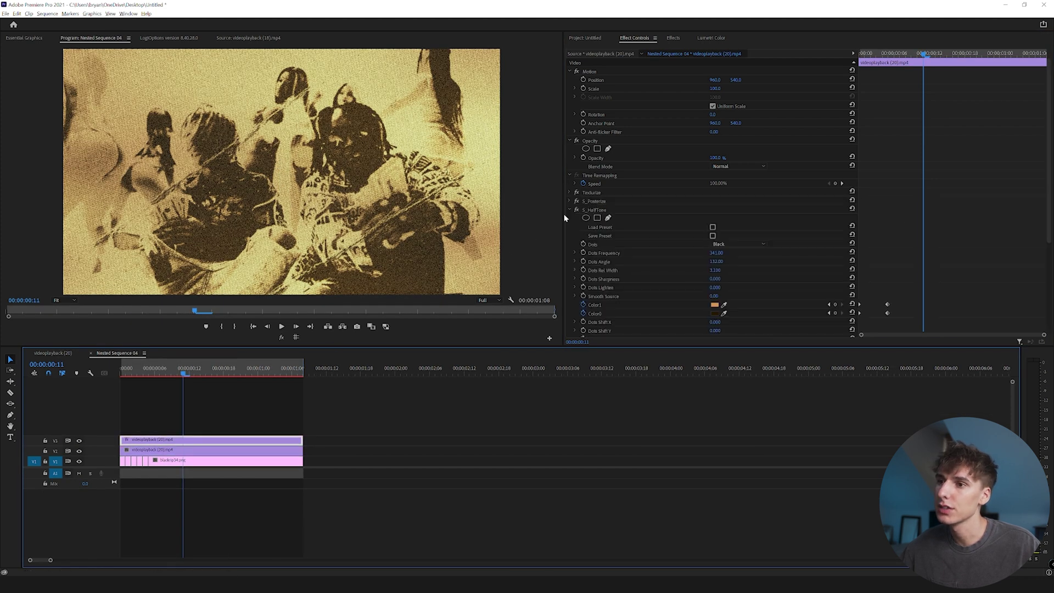
left_click(590, 192, "ctrl")
left_click(597, 209, "ctrl")
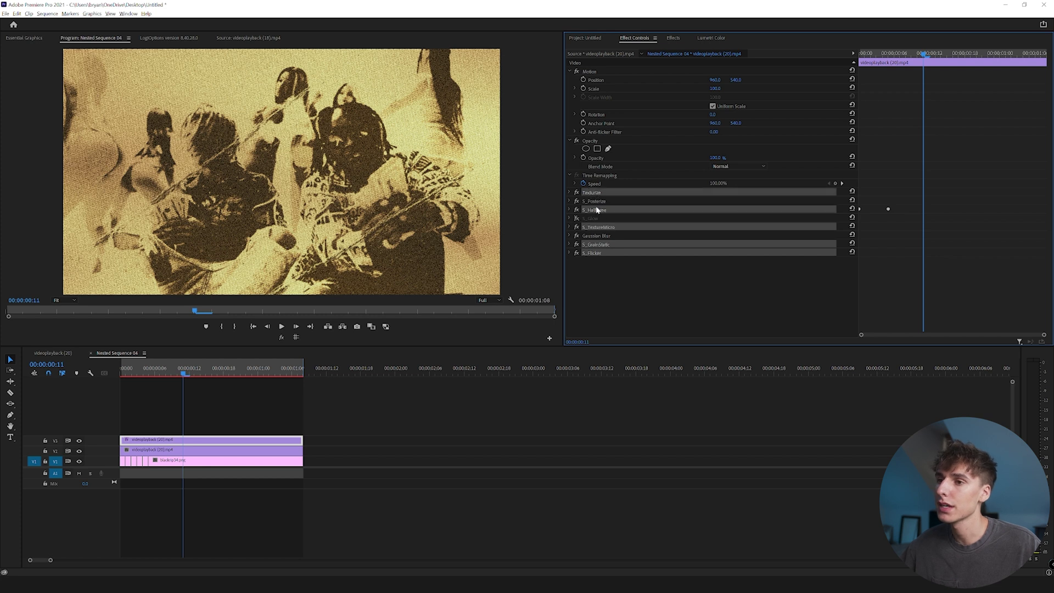
left_click(602, 219)
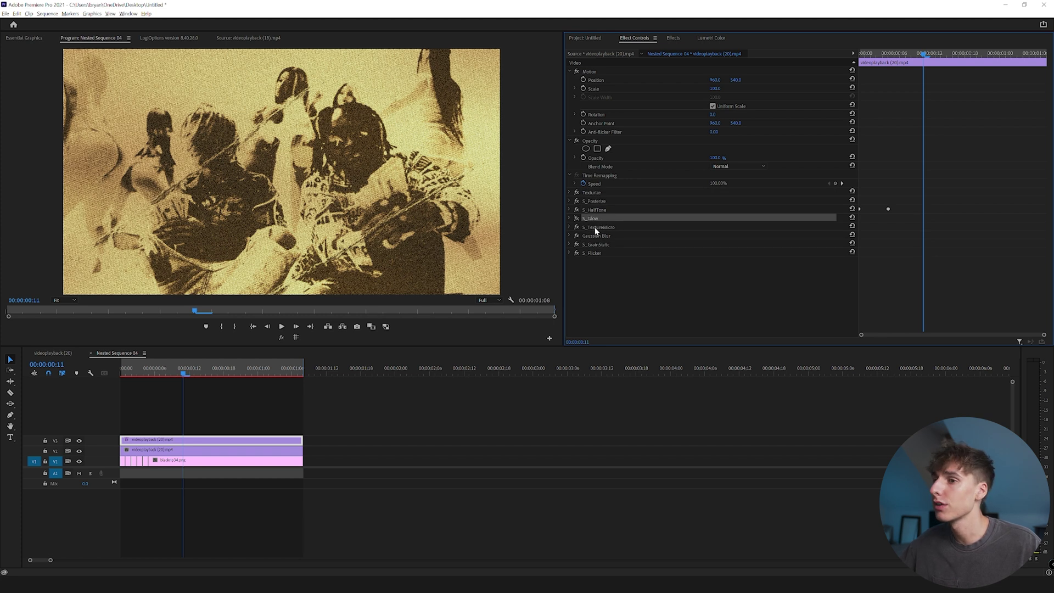
left_click(91, 353)
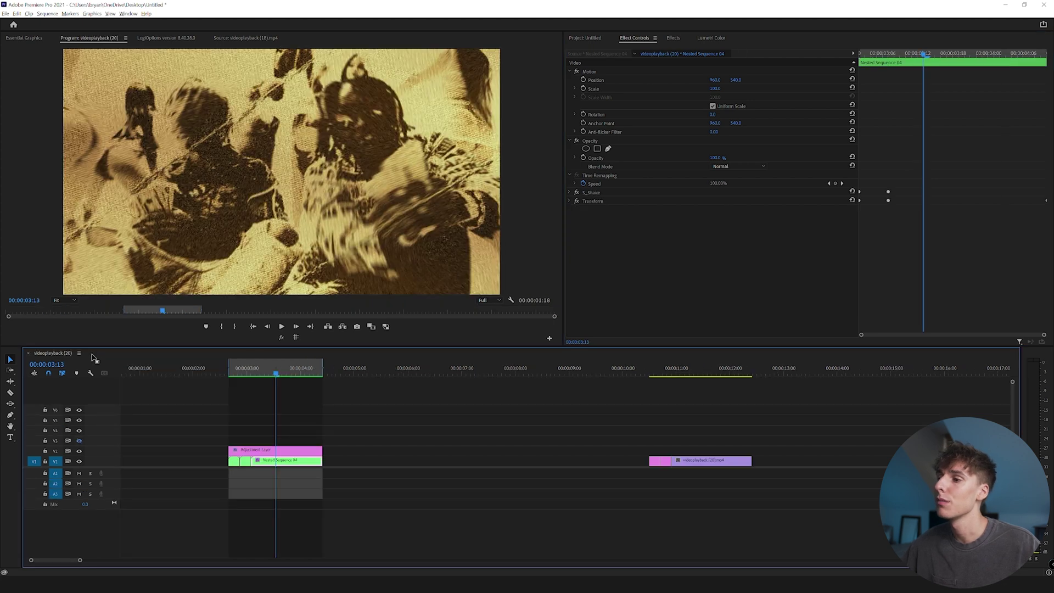
Search the effects for "post" and apply S_Posterize to the video clip after the two stills.
left_click(652, 375)
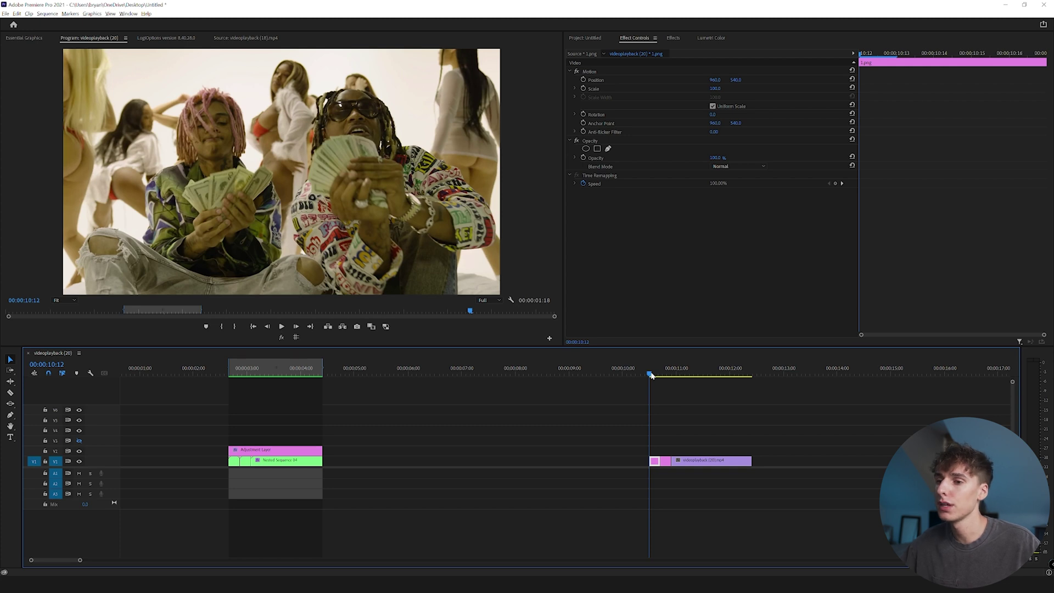
left_click_drag(655, 374, 657, 374)
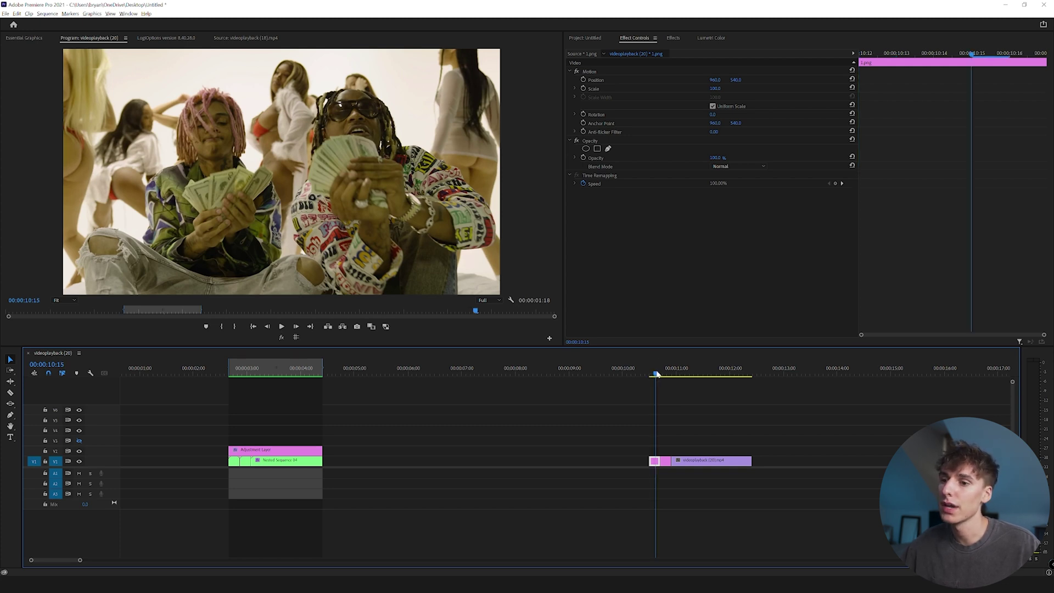
left_click(673, 38)
key("space")
type("post")
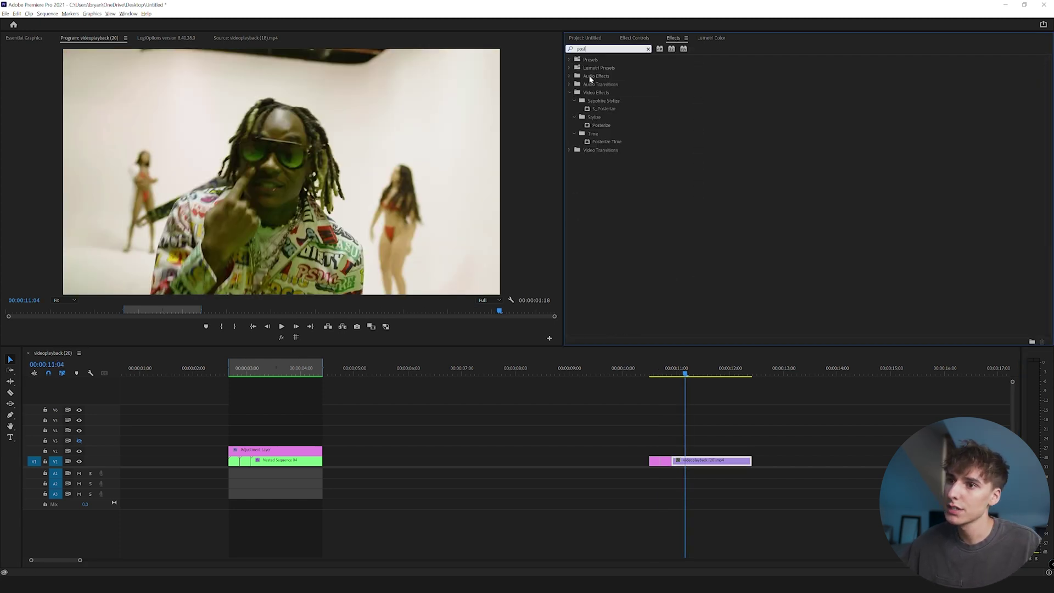
left_click(612, 109)
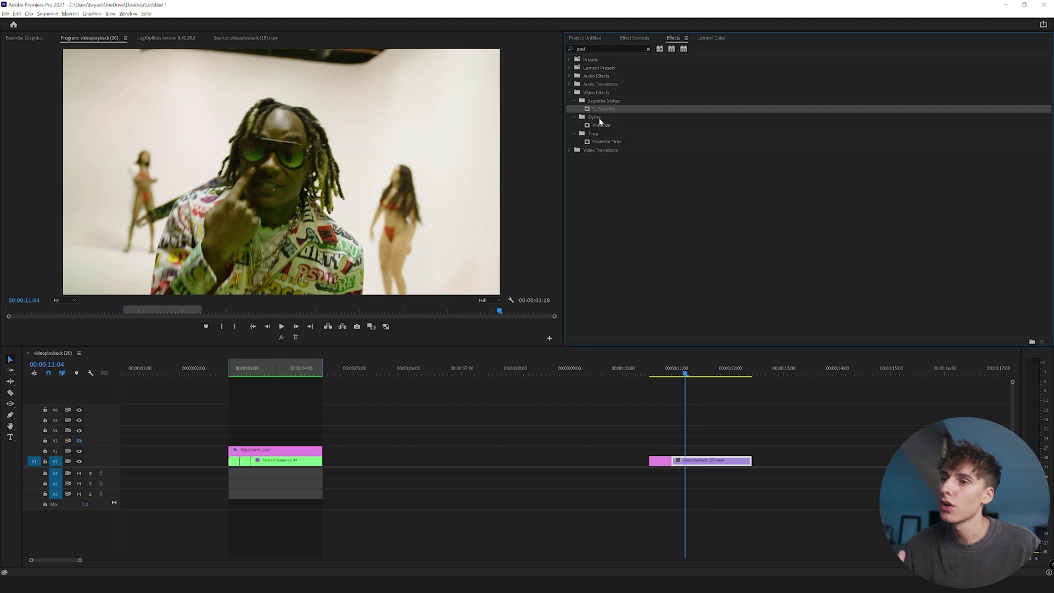
left_click_drag(604, 108, 709, 462)
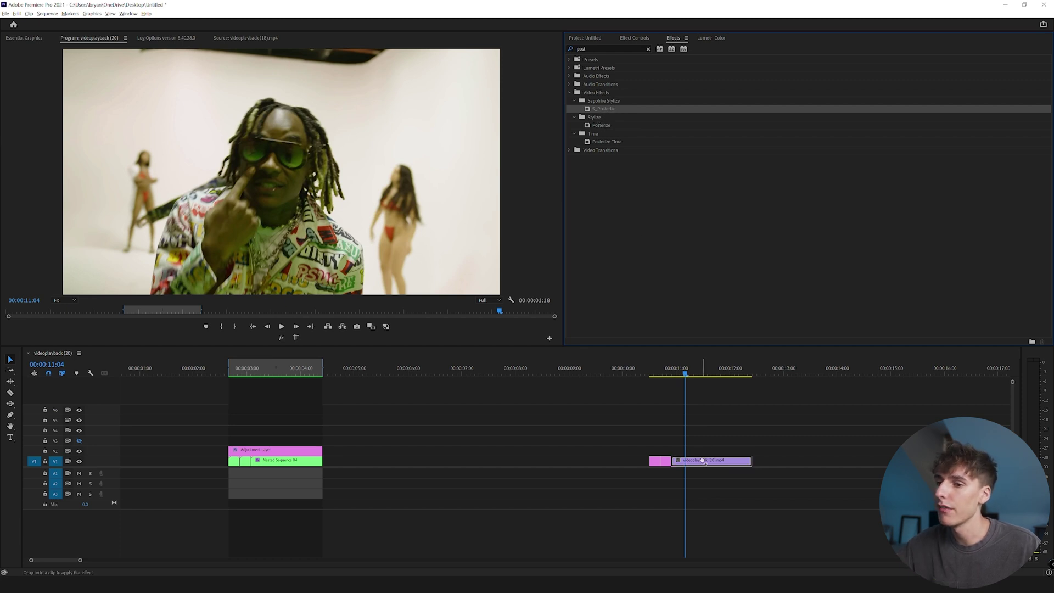
Set the S_Posterize Amount on the video clip to about 0.9 and collapse the effect's settings.
left_click(627, 39)
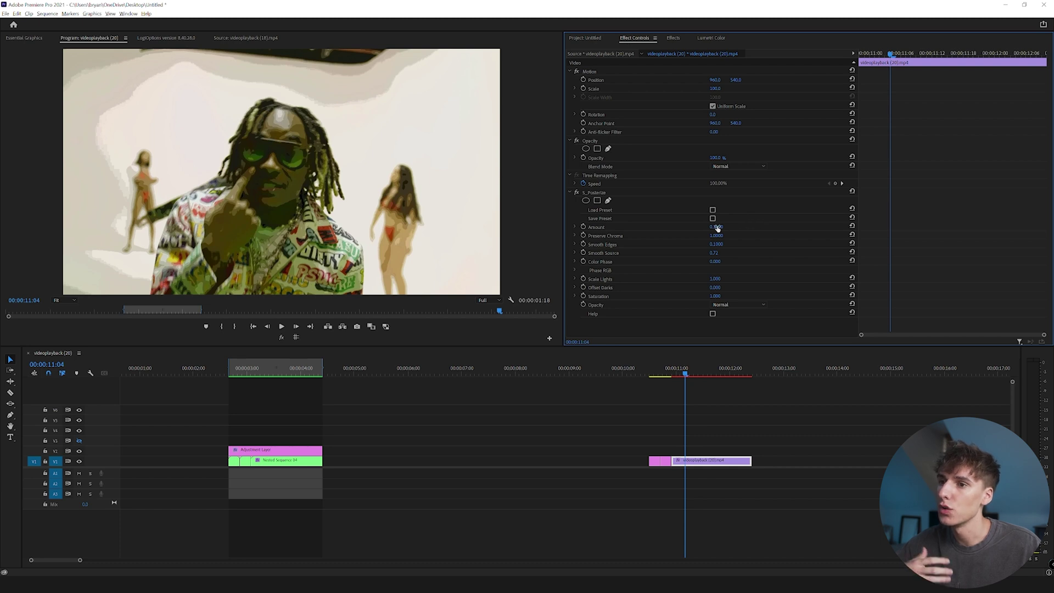
left_click_drag(716, 226, 841, 227)
left_click_drag(771, 235, 725, 235)
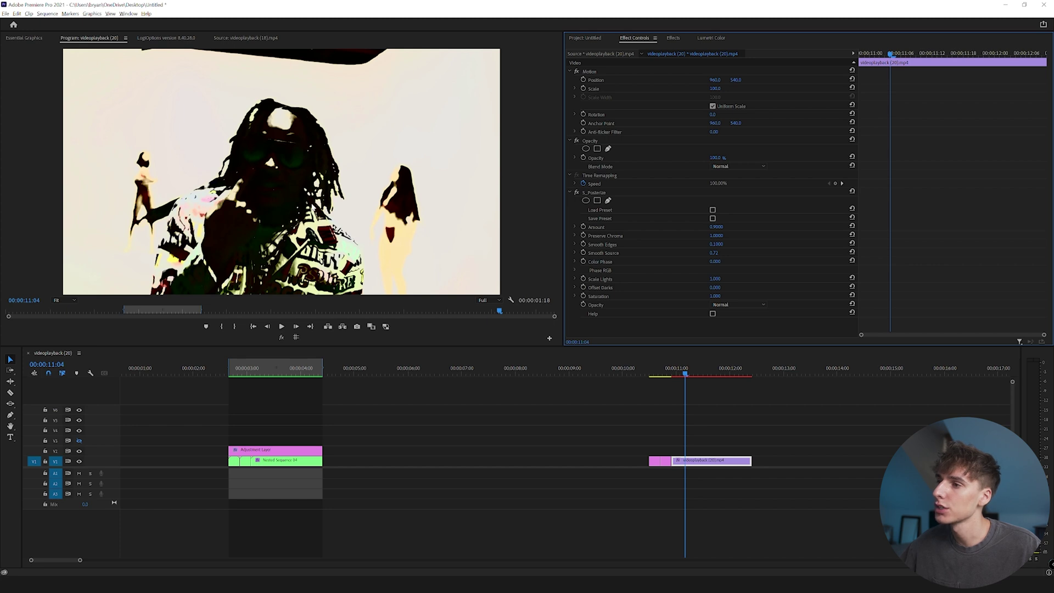
left_click(571, 193)
Search the effects for "half" and apply S_HalfTone to the video clip after the two stills.
left_click(673, 37)
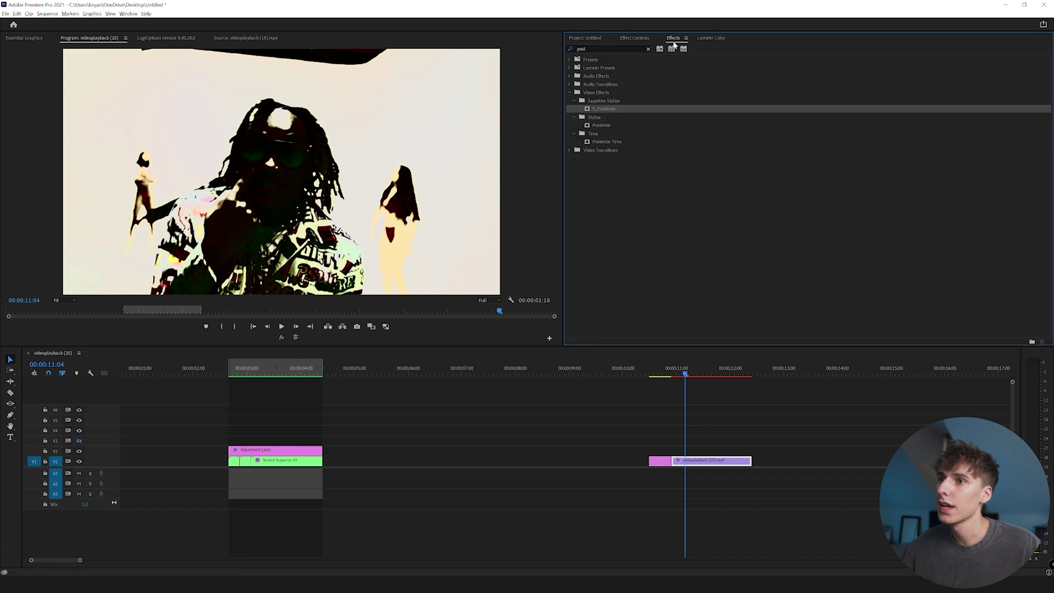
double_click(622, 49)
type("half")
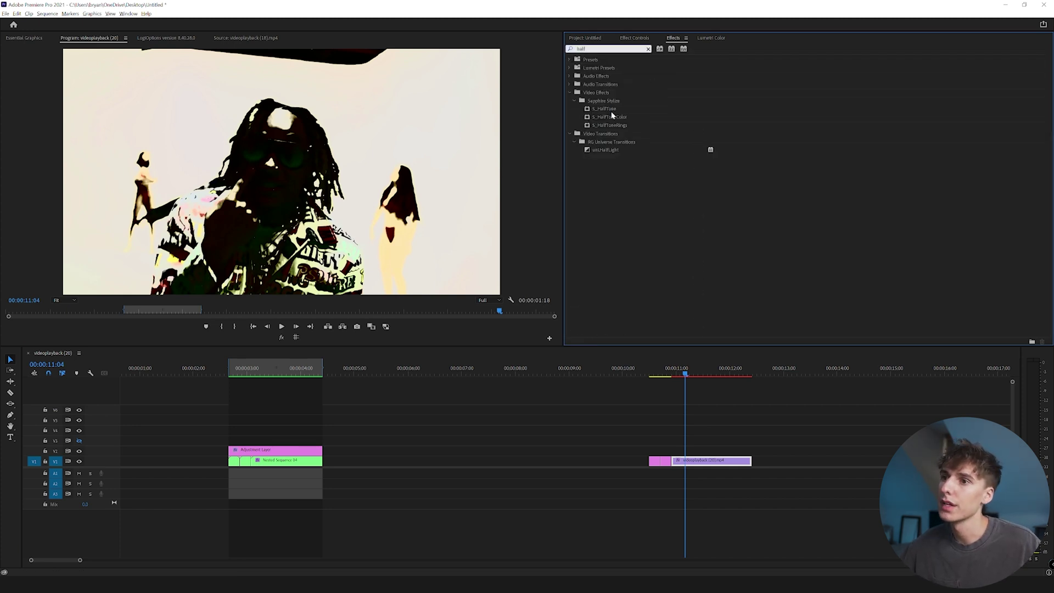
left_click_drag(611, 112, 708, 465)
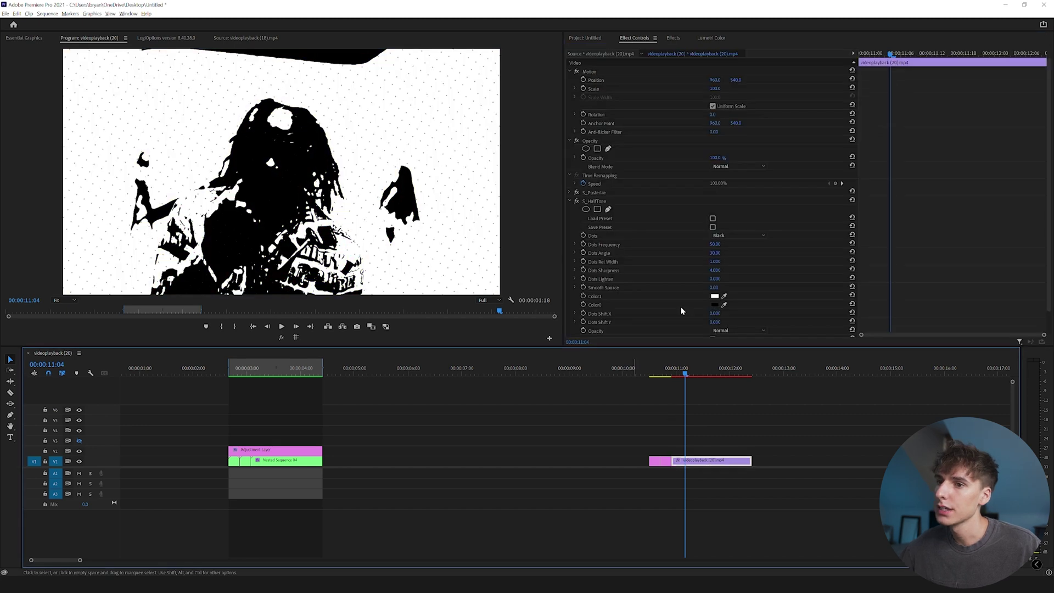
Raise the S_HalfTone Dots Frequency to about 111, lower the Dots Sharpness, and check the dot pattern in an enlarged preview.
left_click(718, 245)
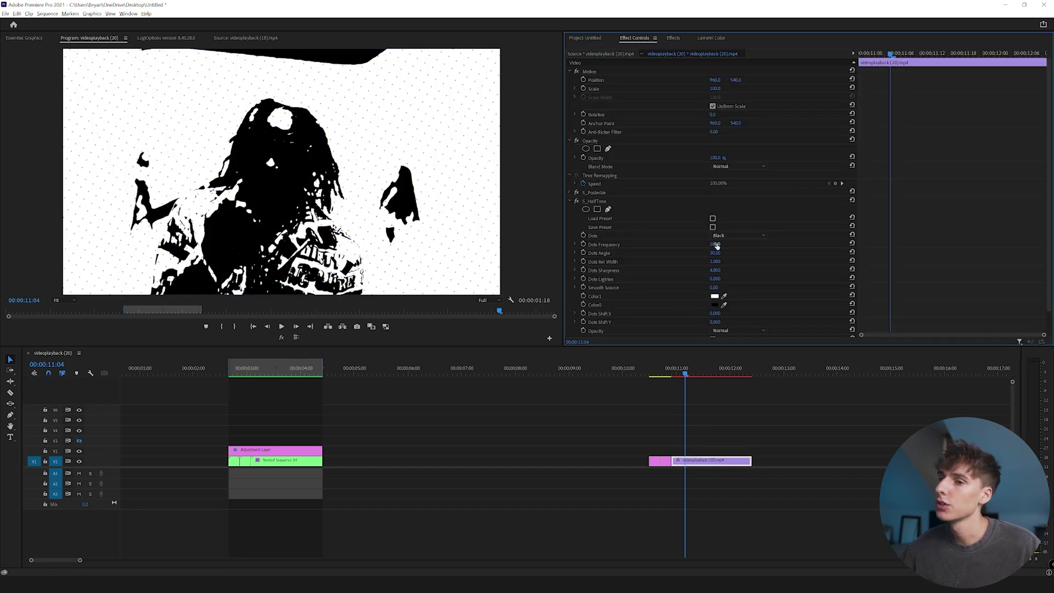
left_click_drag(717, 246, 844, 245)
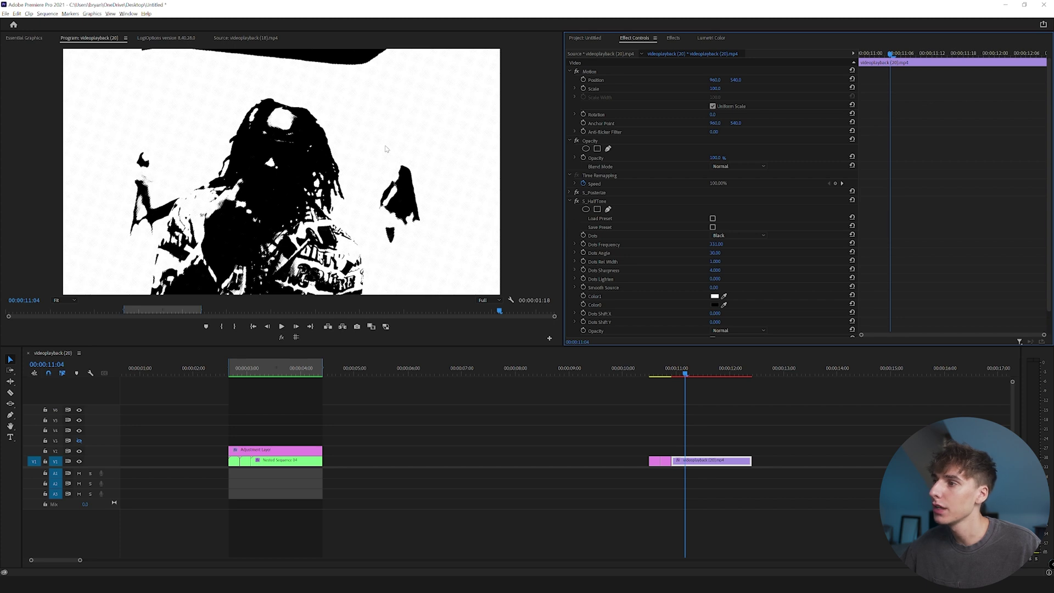
key("grave")
key("grave")
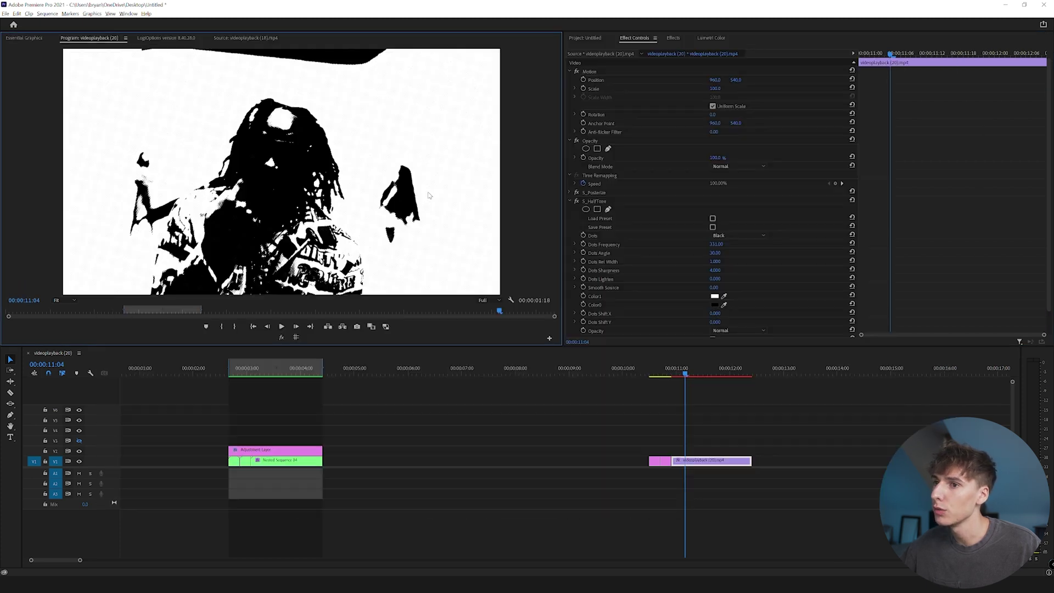
left_click_drag(716, 271, 695, 271)
key("grave")
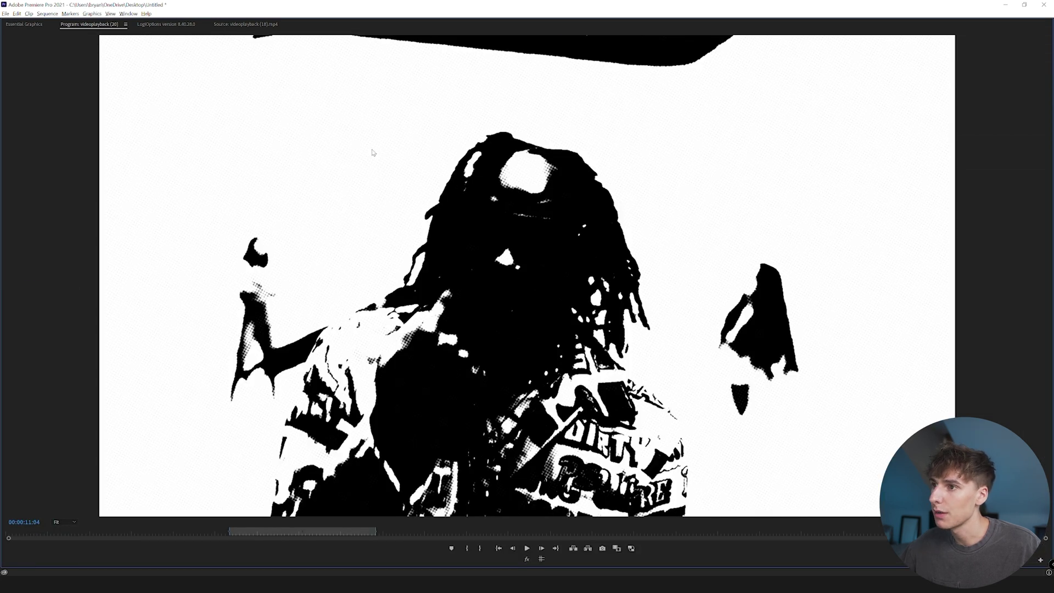
key("grave")
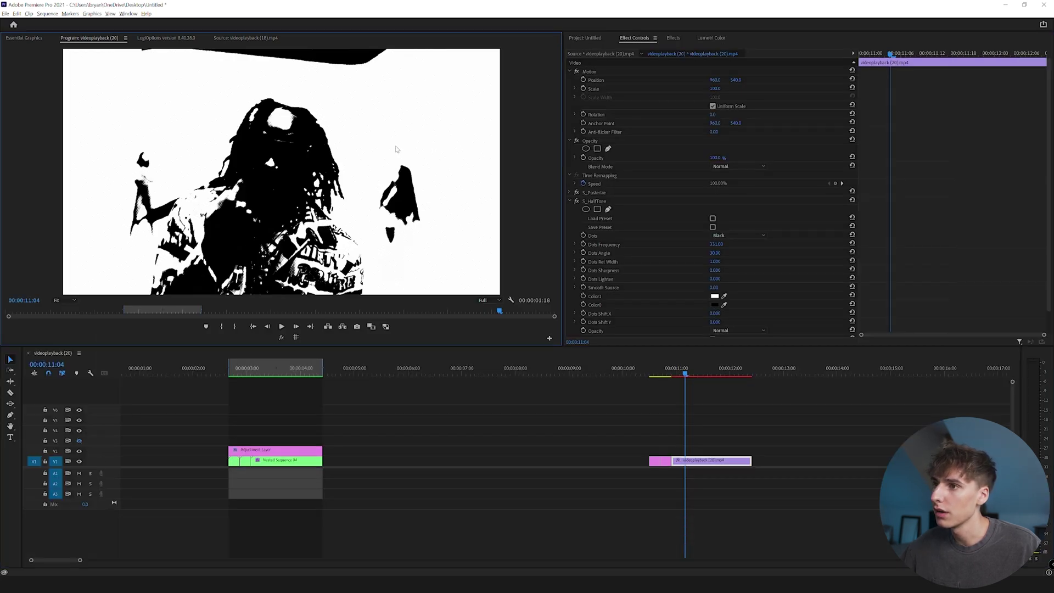
Set the S_HalfTone Dots Rel Width to about 3.7, raise the Dots Angle above 100, and check the pattern enlarged.
left_click(712, 258)
left_click_drag(715, 261, 730, 262)
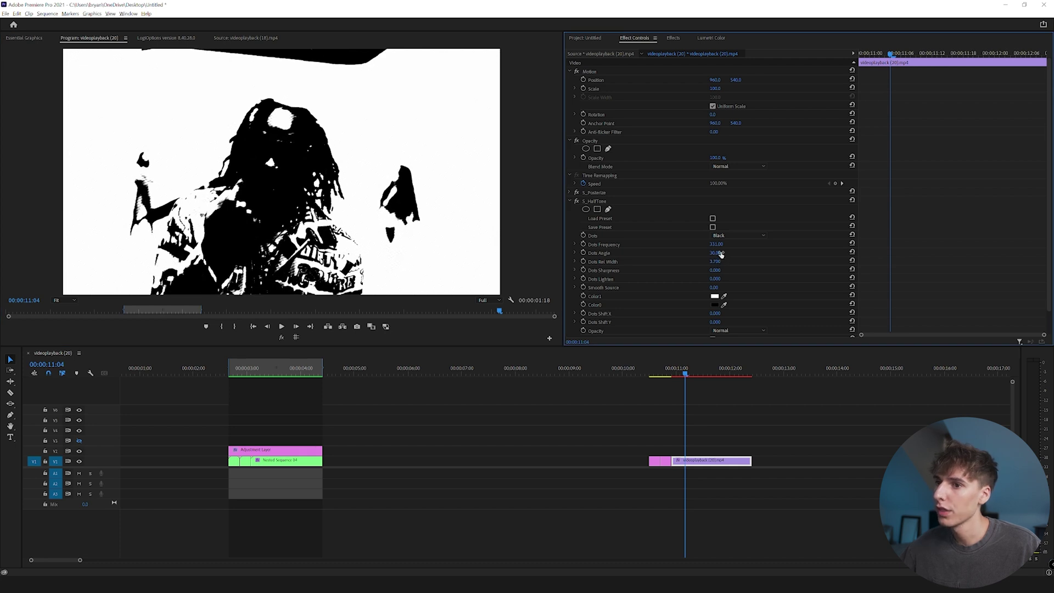
left_click_drag(715, 253, 754, 253)
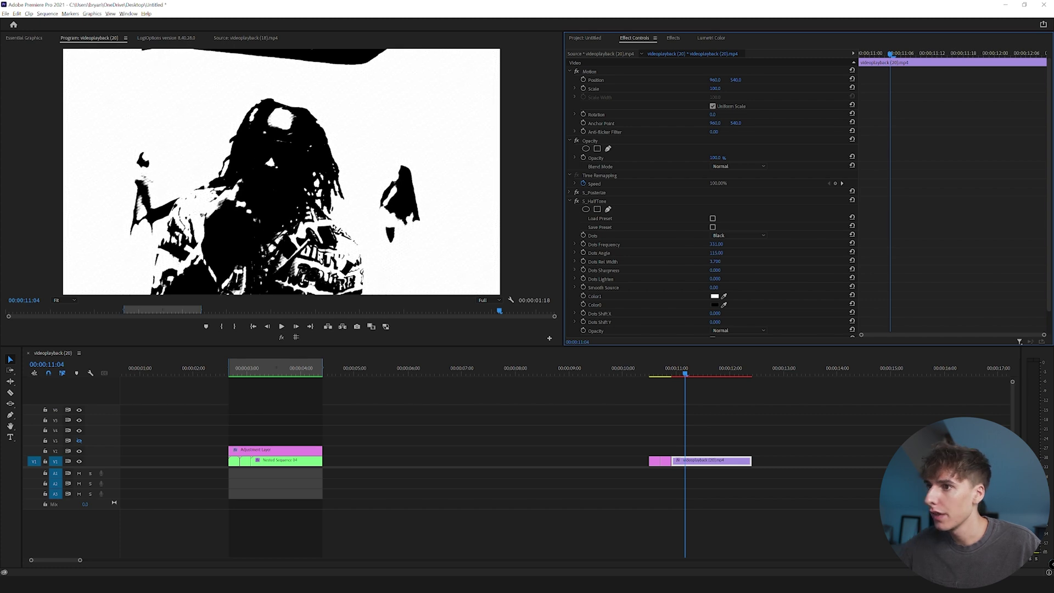
key("grave")
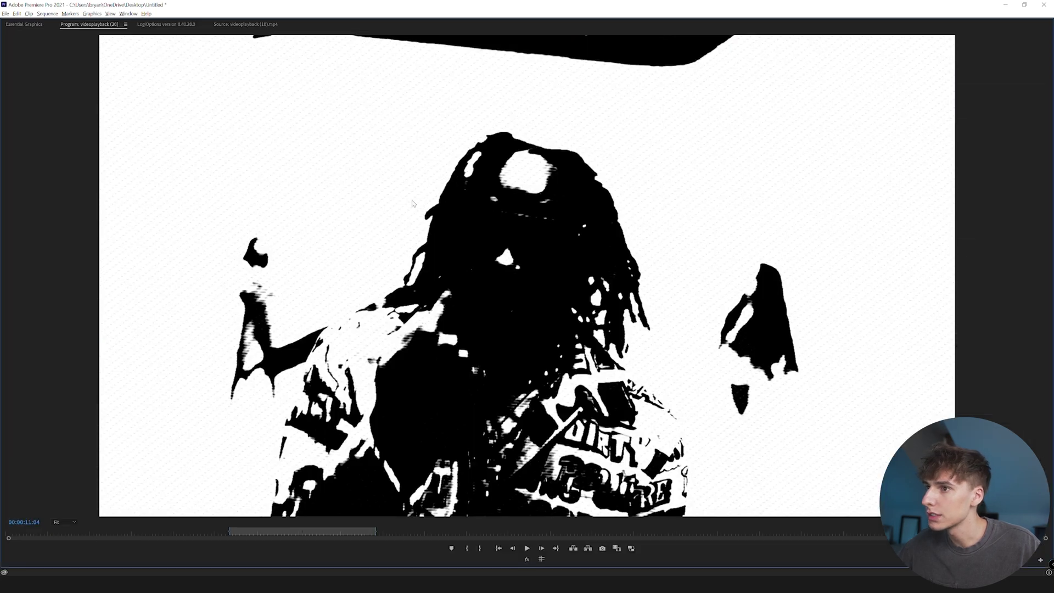
key("grave")
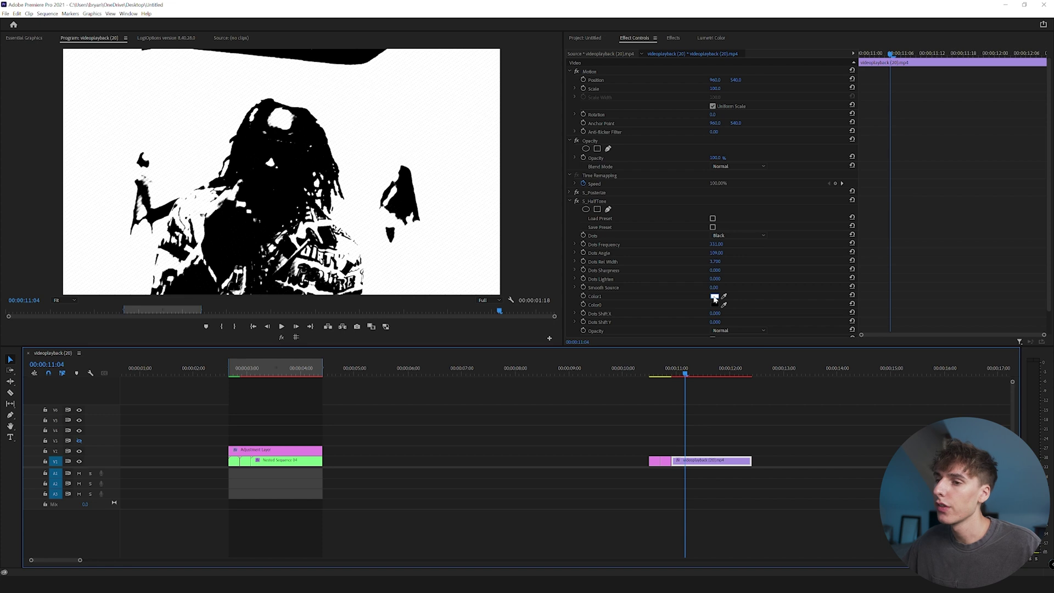
Change the S_HalfTone Color1 from white to a tan paper tone.
left_click(714, 298)
left_click_drag(279, 225, 632, 252)
left_click(576, 319)
left_click(701, 235)
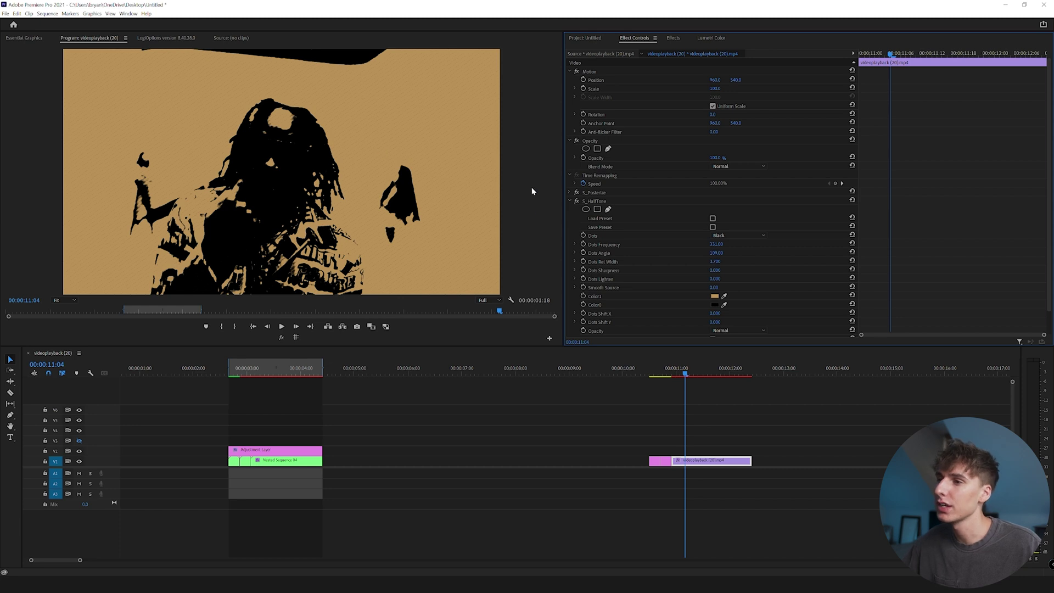
Set the S_HalfTone Color0 to the very dark brown 1B1002 and collapse the effect's settings.
left_click(715, 304)
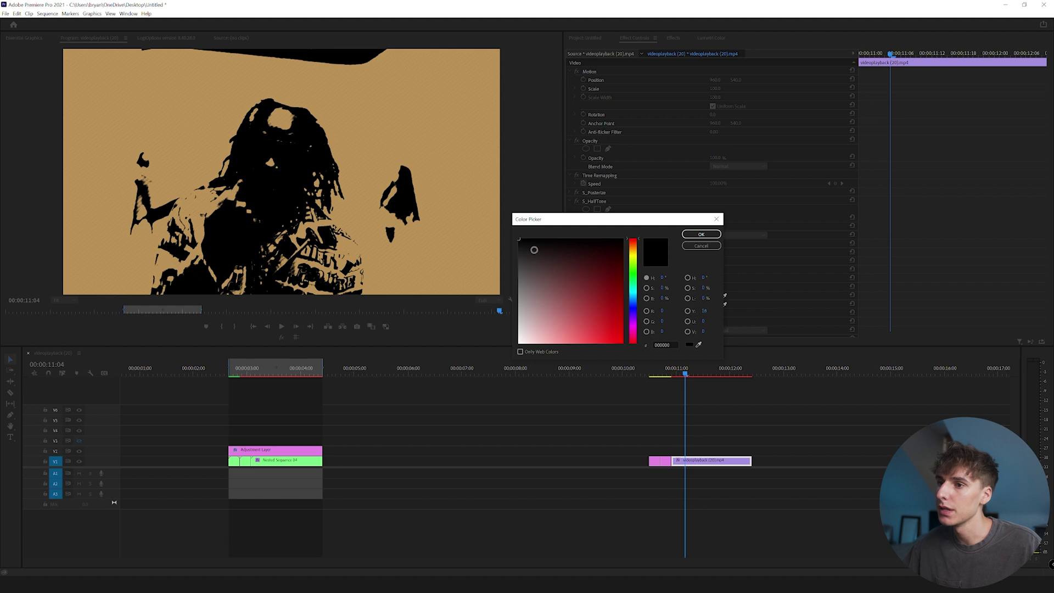
left_click(634, 250)
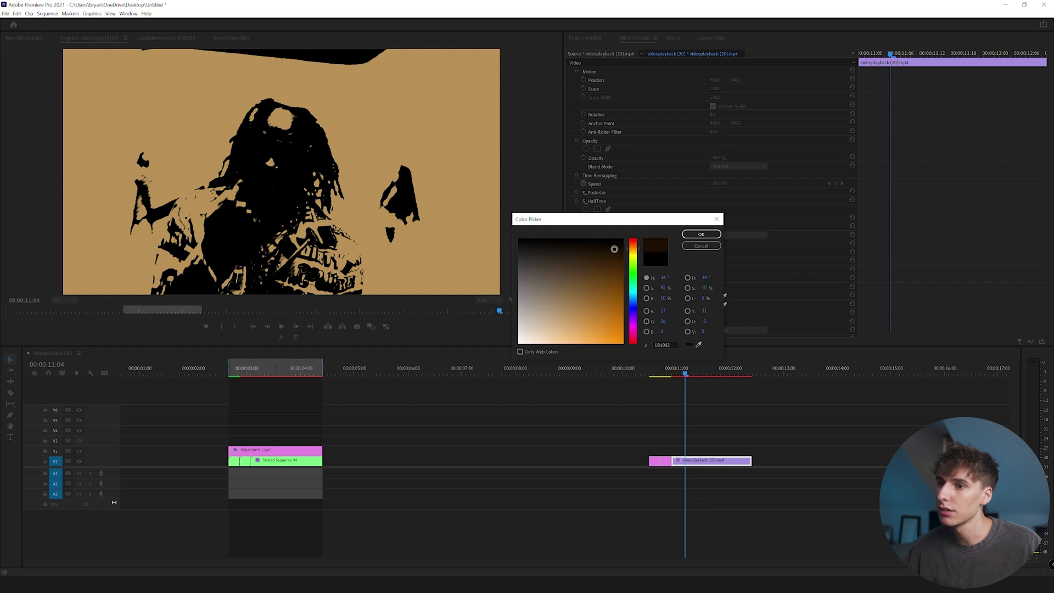
left_click(701, 233)
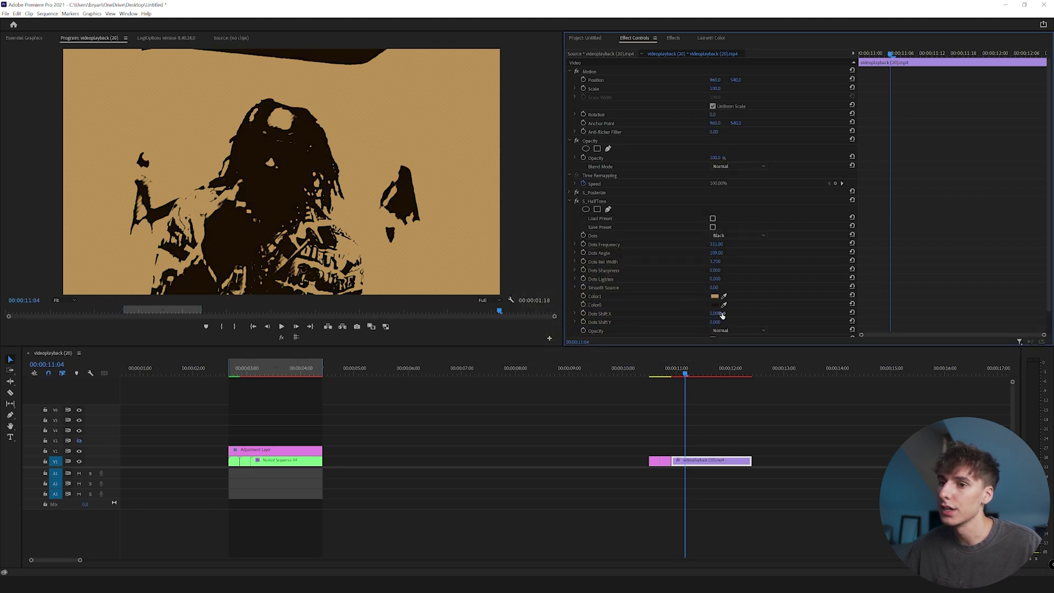
left_click(570, 200)
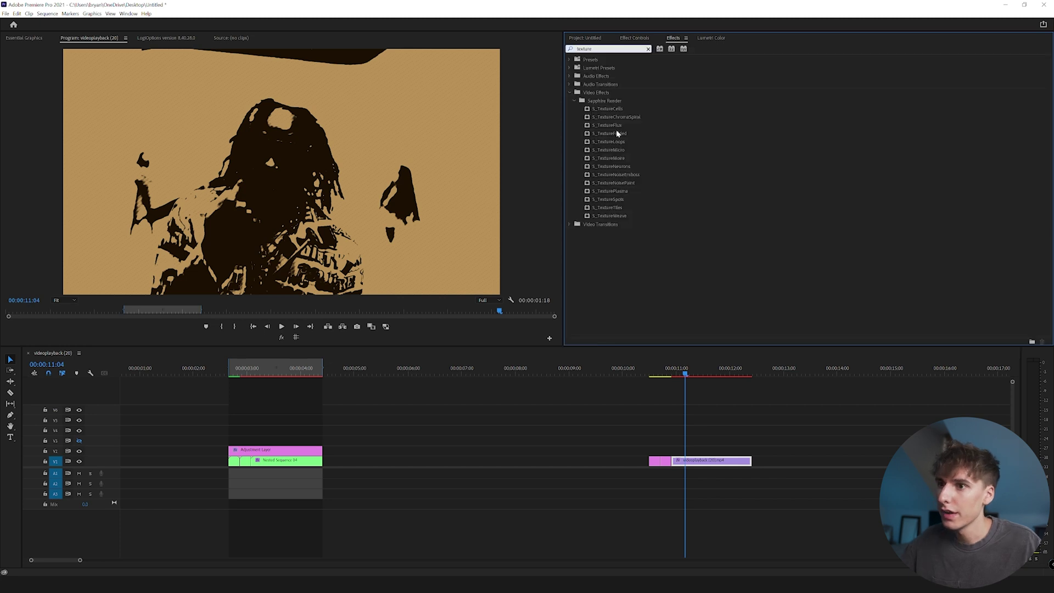
Apply S_TextureMicro to the video clip, preview its motion, and set its Octaves to 3.
left_click_drag(625, 154, 696, 462)
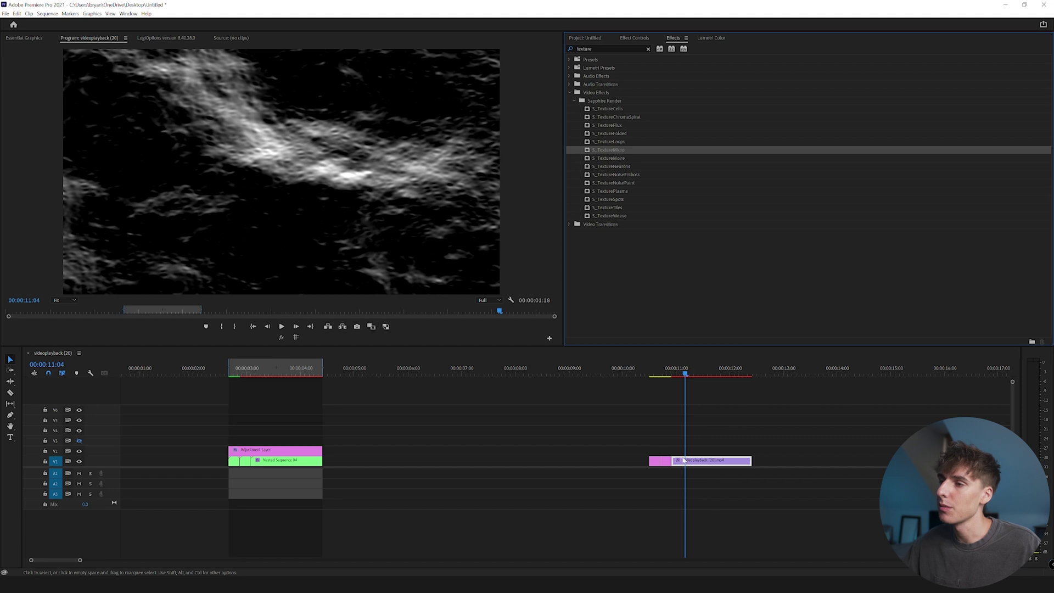
left_click(635, 38)
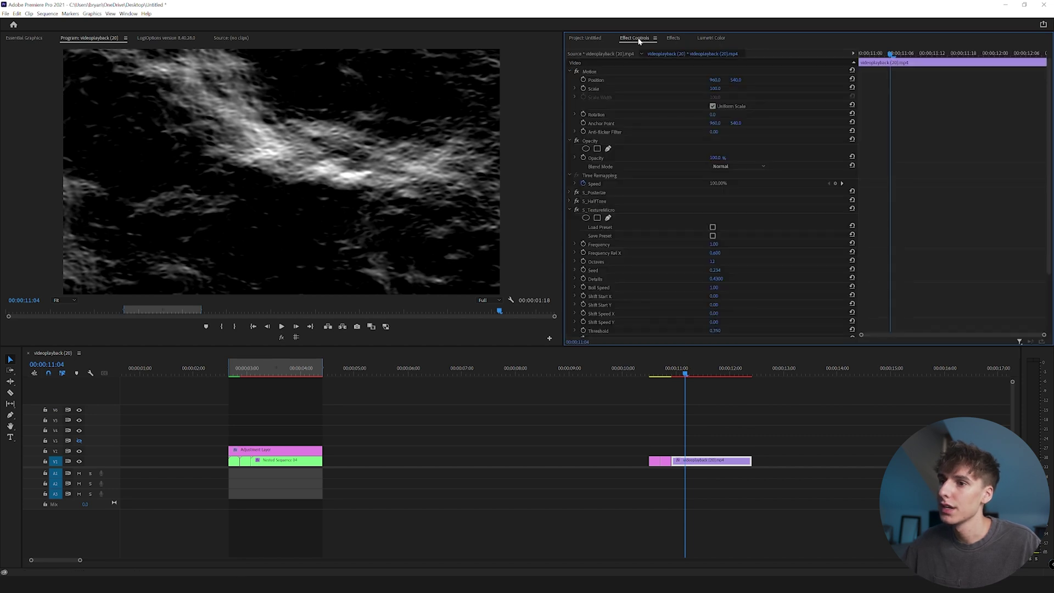
key("space")
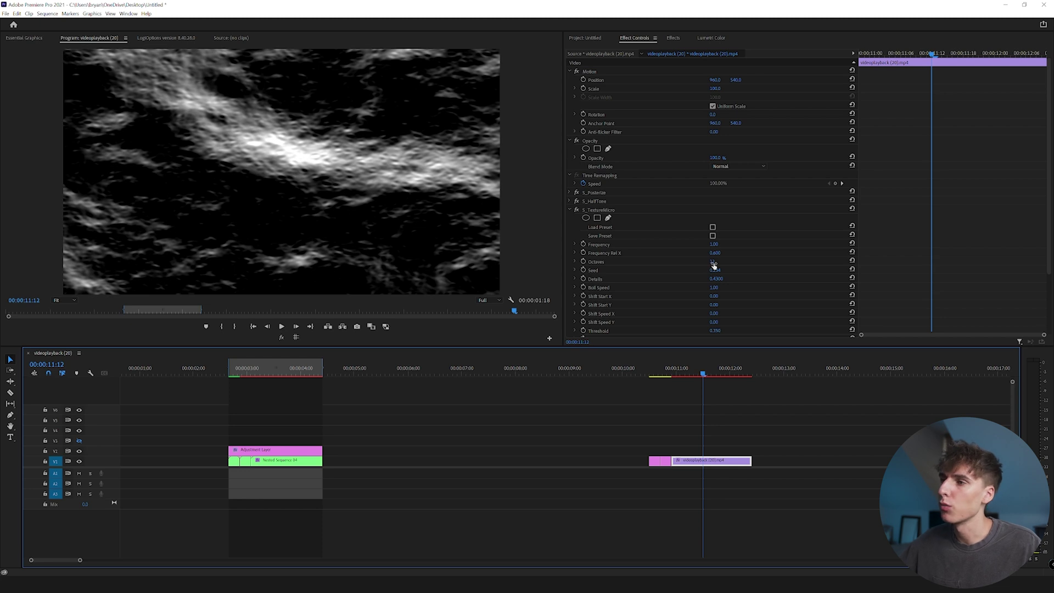
left_click(714, 263)
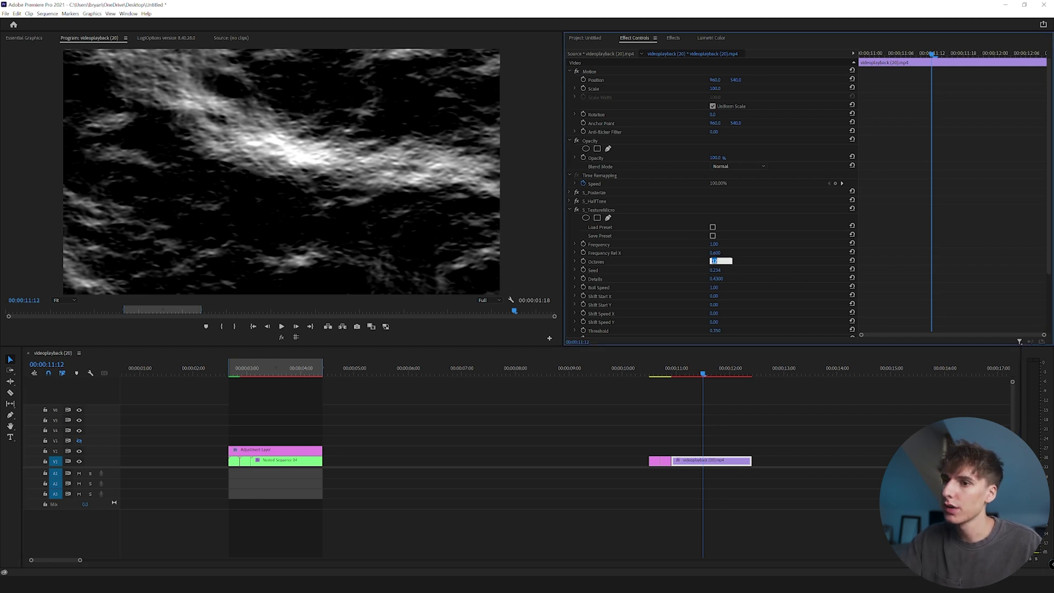
type("3")
key("Return")
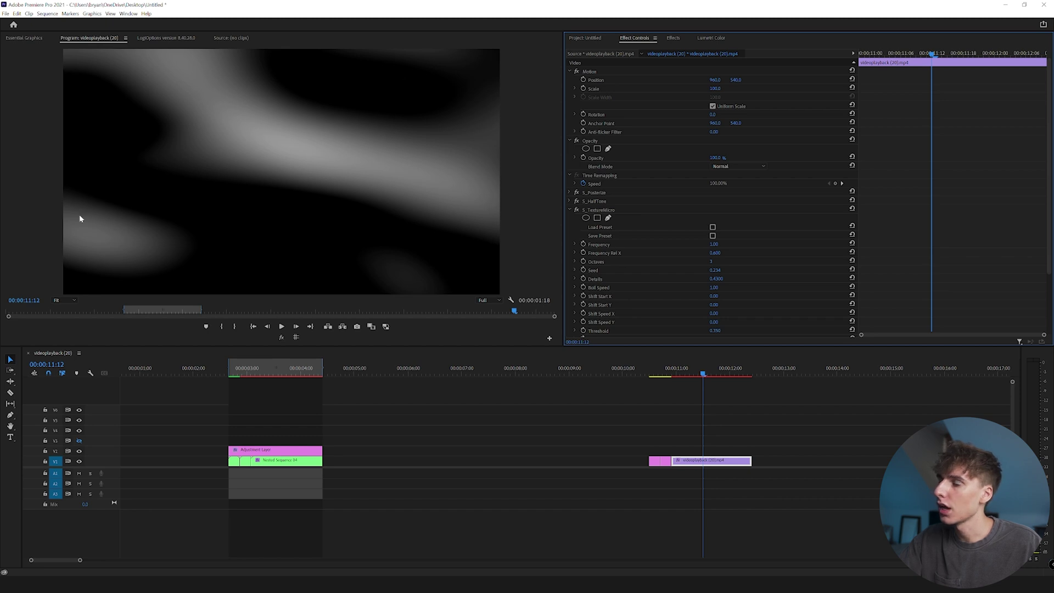
Set the S_TextureMicro Combine mode to Overlay.
scroll(647, 256, "down", 3)
left_click(726, 306)
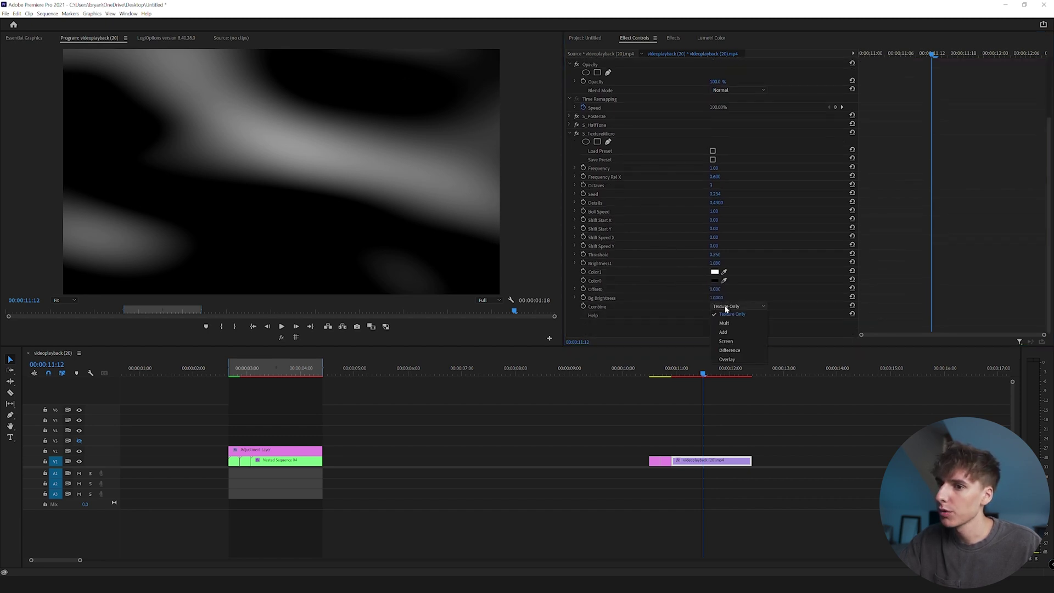
left_click(728, 360)
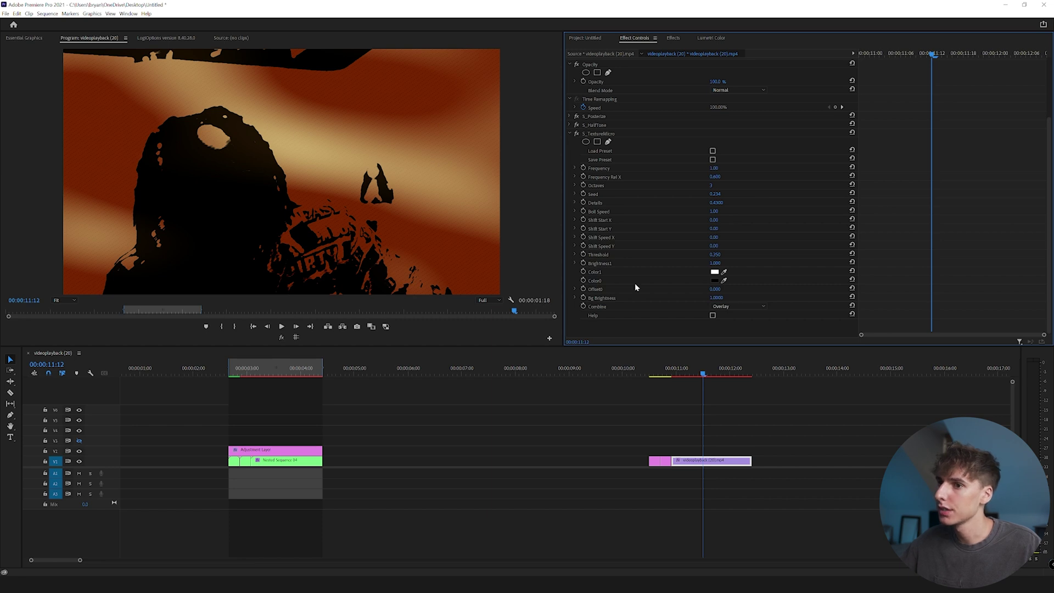
Lighten the S_TextureMicro Color0 from black to a medium gray to soften the overlaid texture.
left_click(714, 280)
left_click_drag(521, 266, 513, 278)
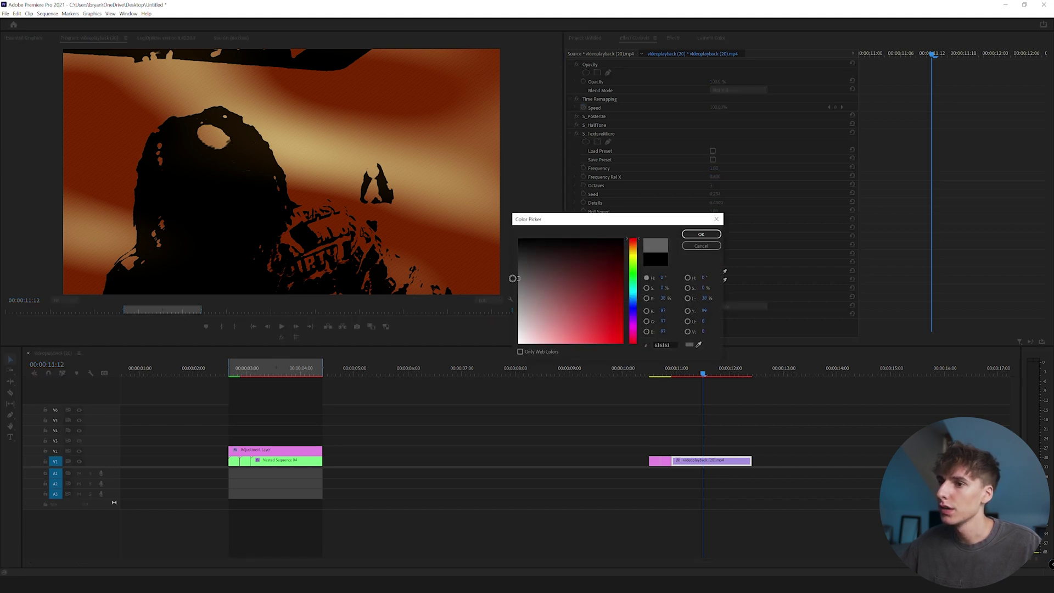
left_click(701, 234)
left_click(714, 281)
left_click(514, 295)
key("Return")
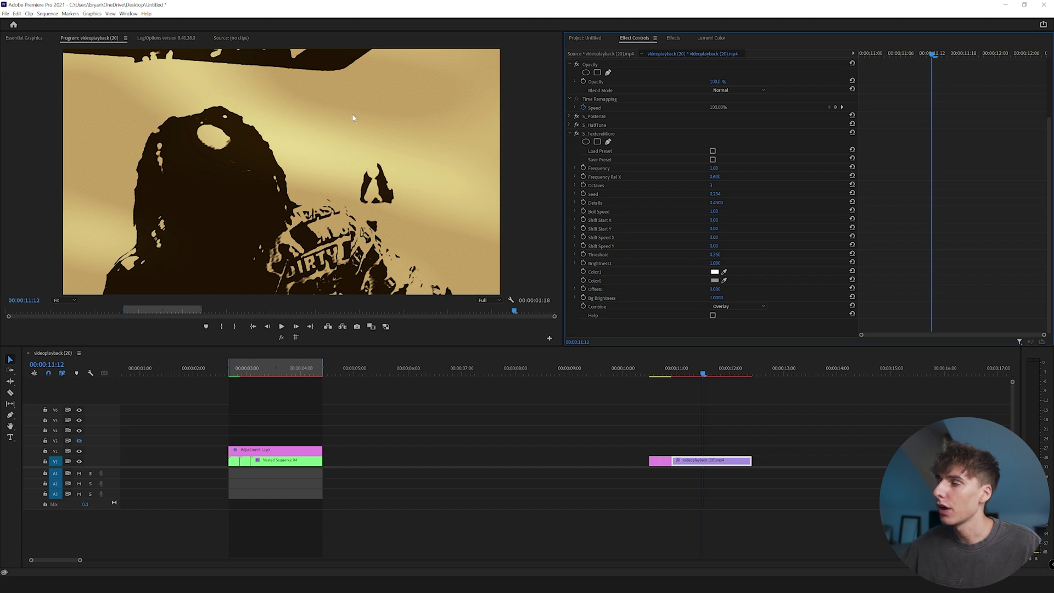
Check other frames of the clip, lower the S_Posterize Amount to bring back image detail, and collapse the effect's settings.
left_click_drag(702, 373, 730, 373)
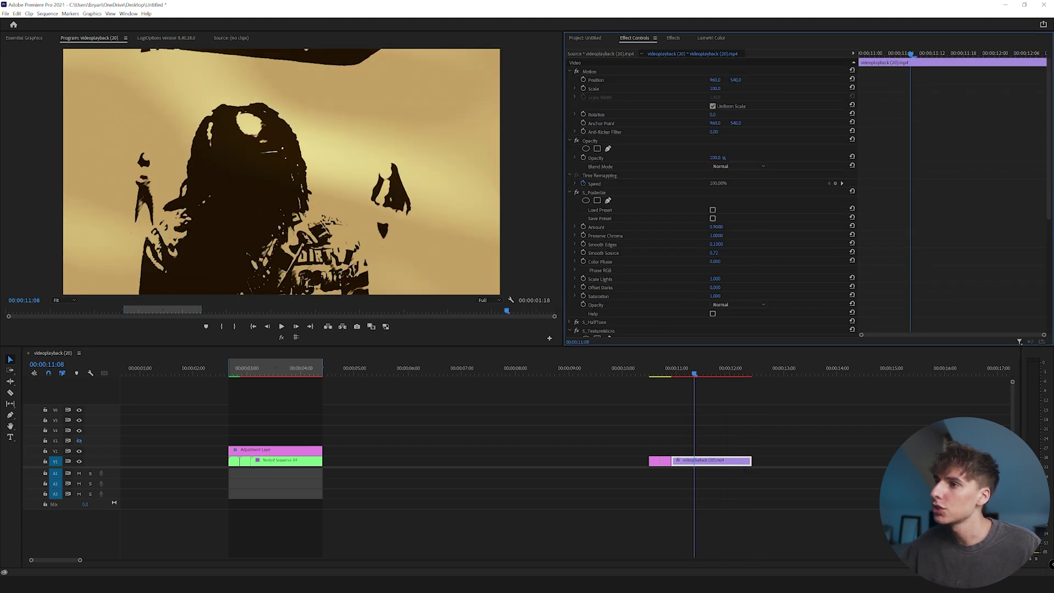
left_click_drag(716, 227, 686, 227)
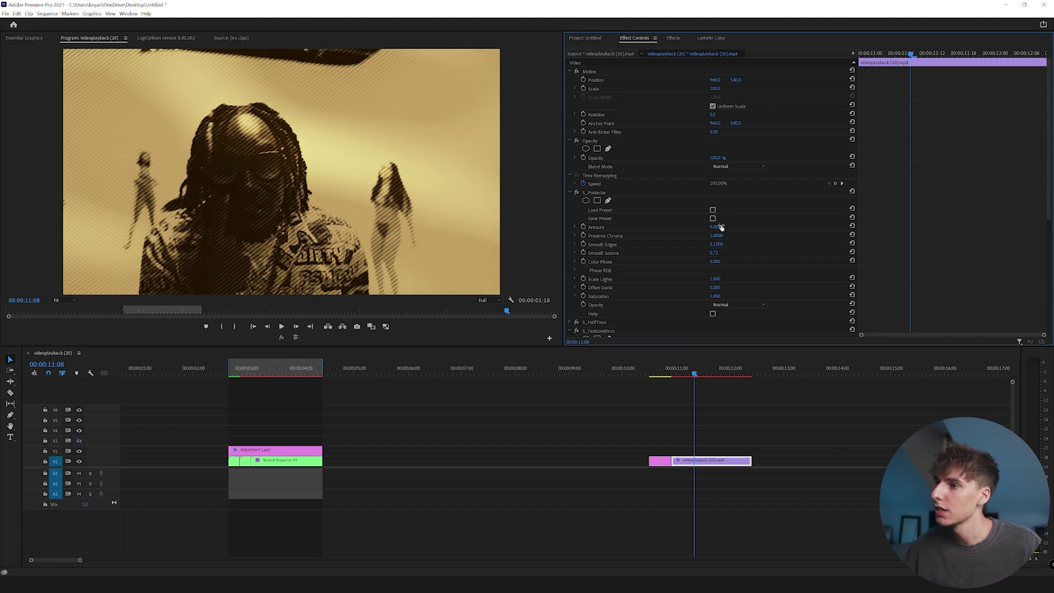
left_click(569, 192)
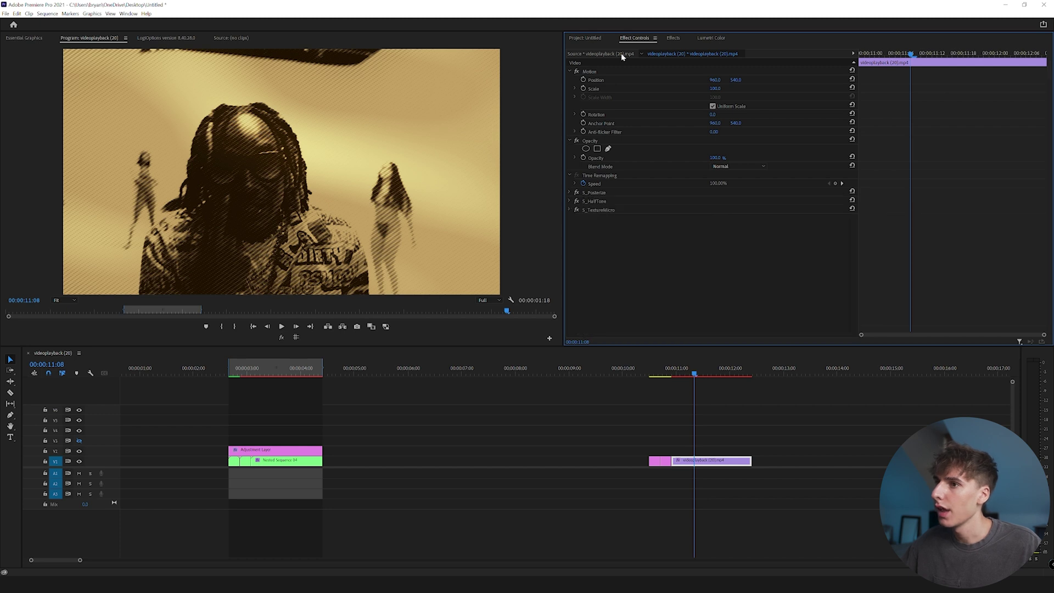
Search the effects for "gaus", apply Gaussian Blur to the video clip with a slight Blurriness, and review the stacked effects.
left_click(676, 39)
left_click(617, 48)
type("gaus")
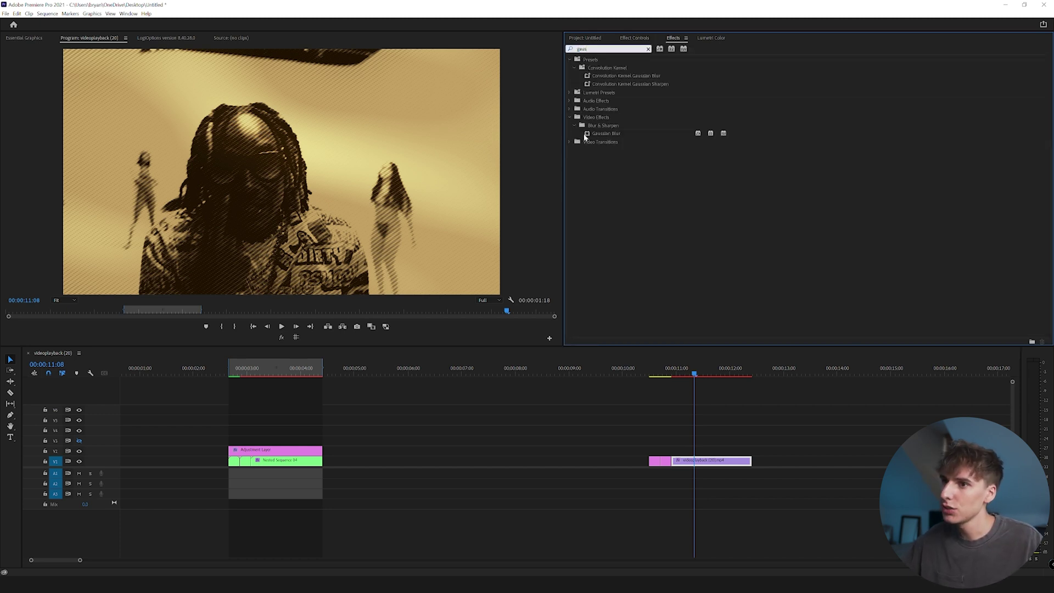
left_click_drag(587, 135, 703, 461)
left_click(634, 37)
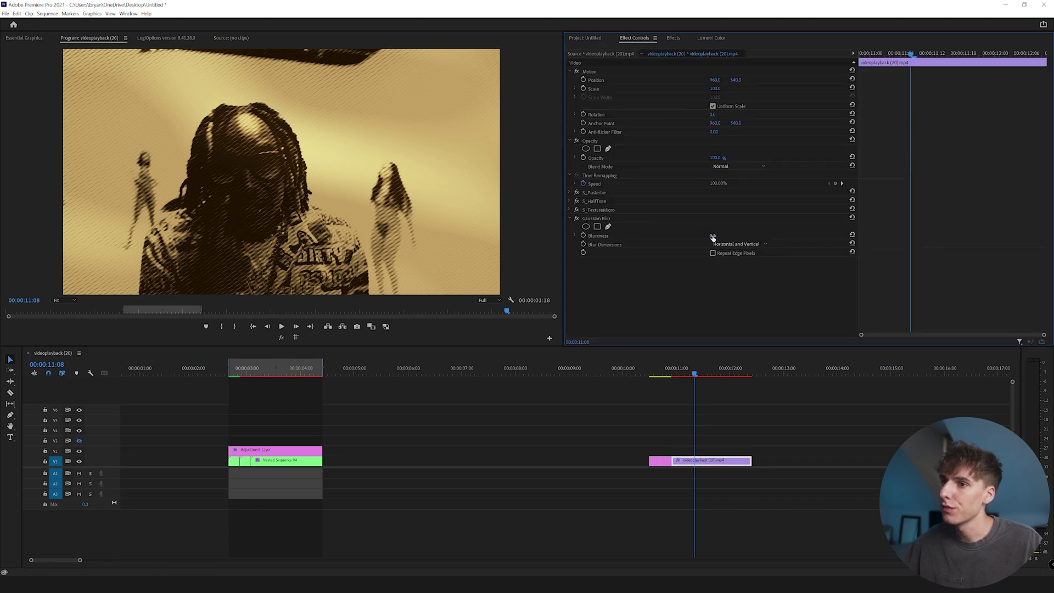
left_click(602, 219)
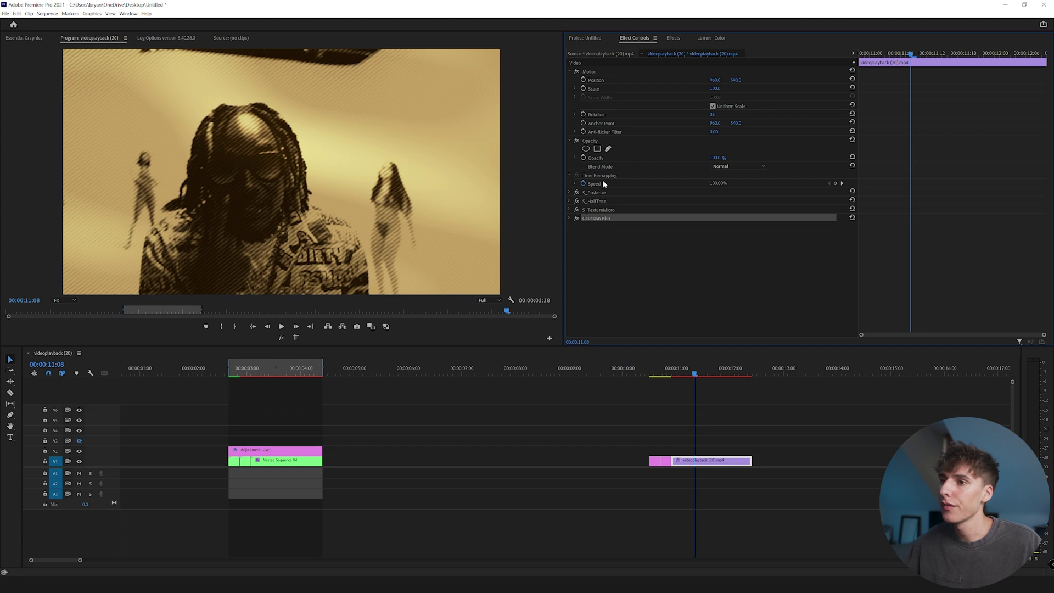
left_click(597, 194)
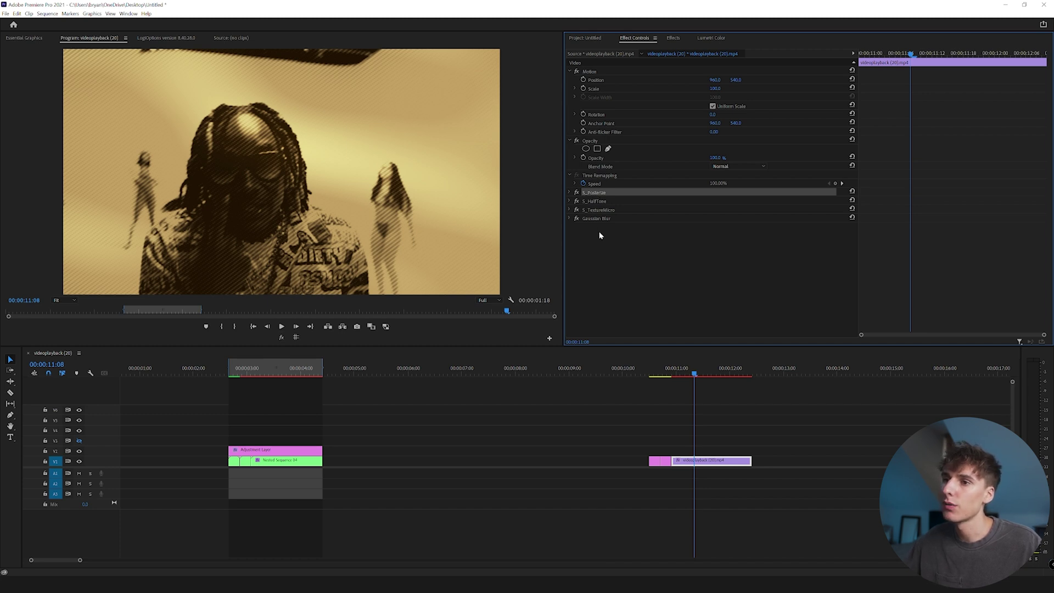
Apply S_GrainStatic to the video clip and show its settings.
left_click(673, 37)
left_click_drag(605, 167, 694, 461)
left_click(635, 38)
Set the S_GrainStatic Color Amplitude to 0 and the Bw Amplitude to 0.2.
left_click(718, 270)
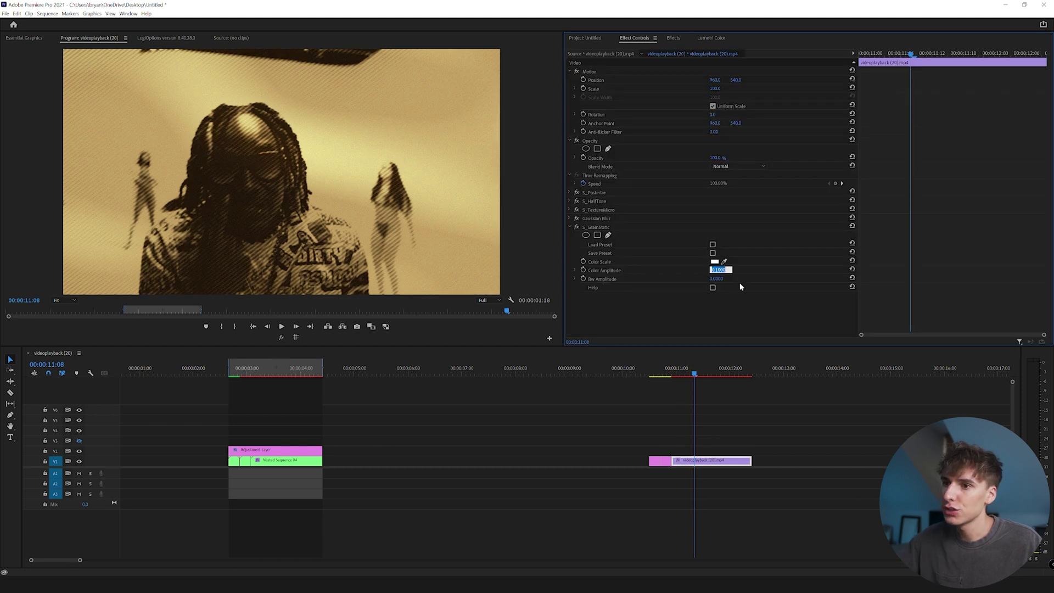
type("0")
key("Return")
left_click(723, 278)
type(".2")
key("Return")
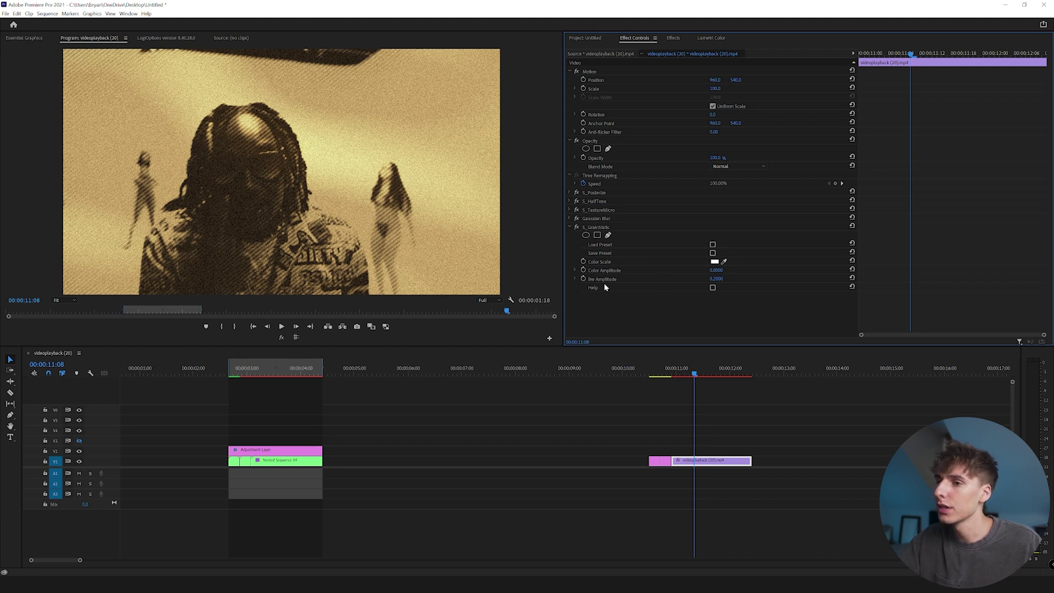
Try placing Gaussian Blur below S_GrainStatic in the clip's effect stack and check the result in an enlarged preview.
left_click(570, 226)
left_click_drag(600, 219, 599, 239)
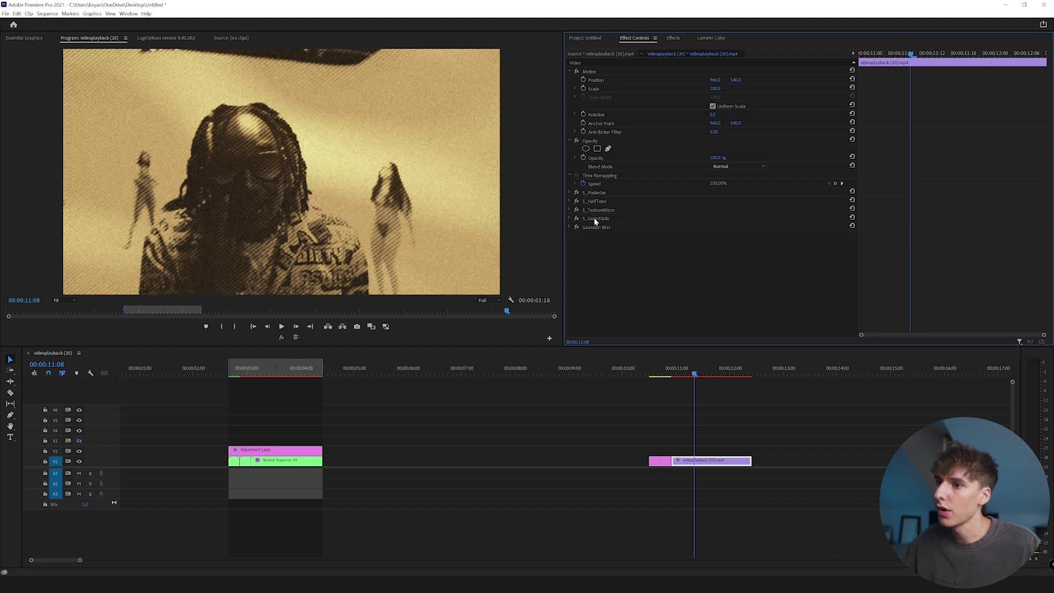
key("grave")
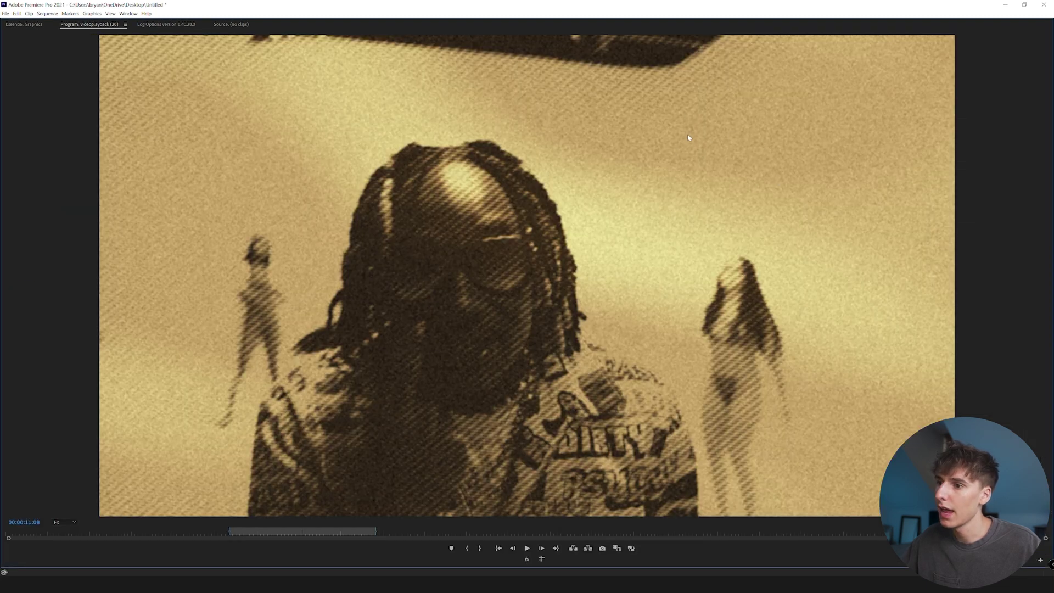
key("grave")
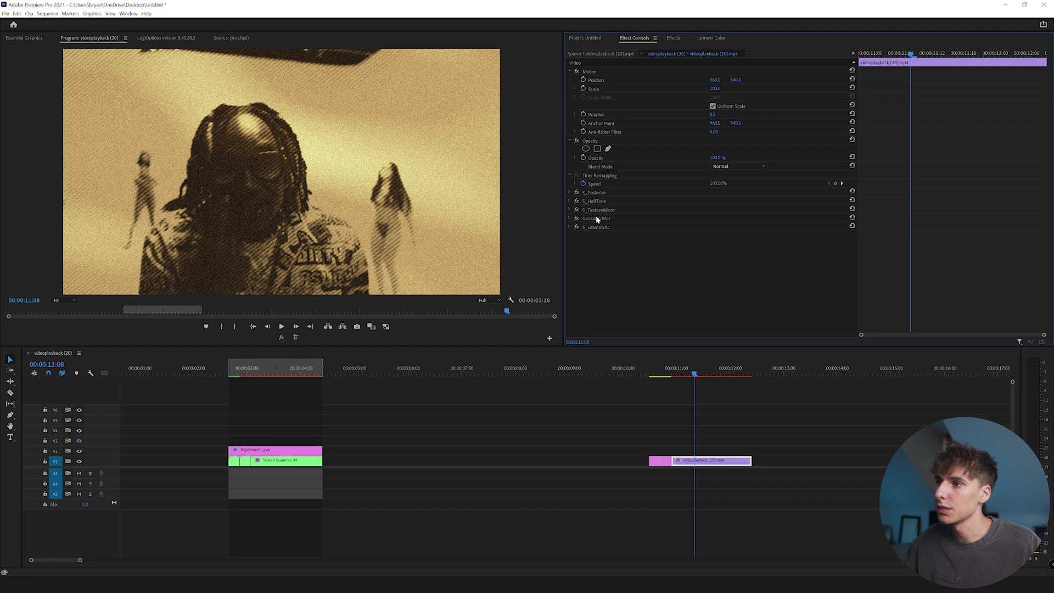
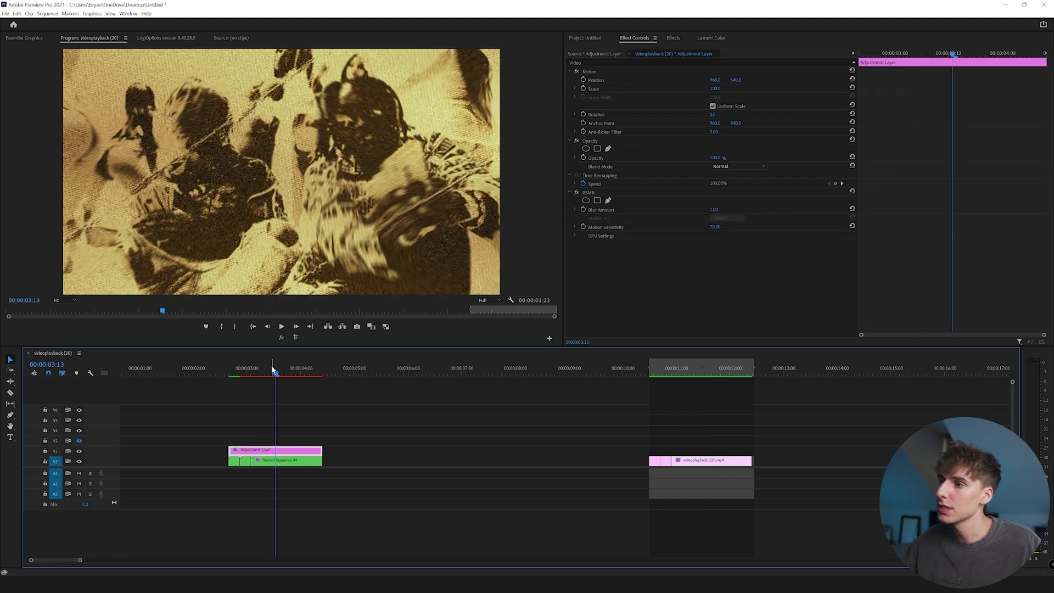
Scrub and play the example sequence under the adjustment layer to review its finished look.
left_click_drag(277, 373, 293, 373)
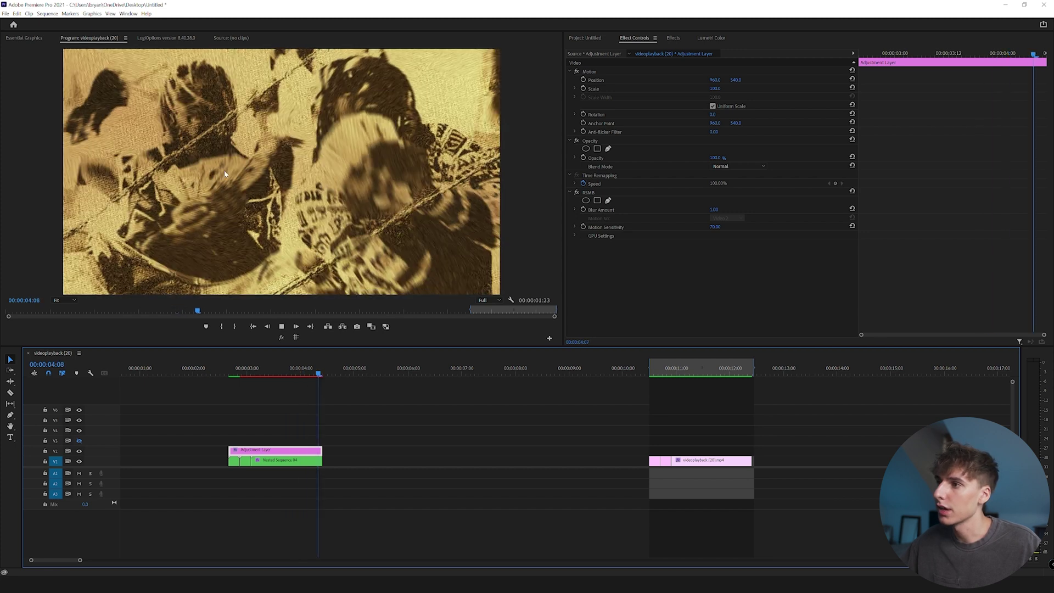
key("space")
left_click_drag(276, 372, 792, 401)
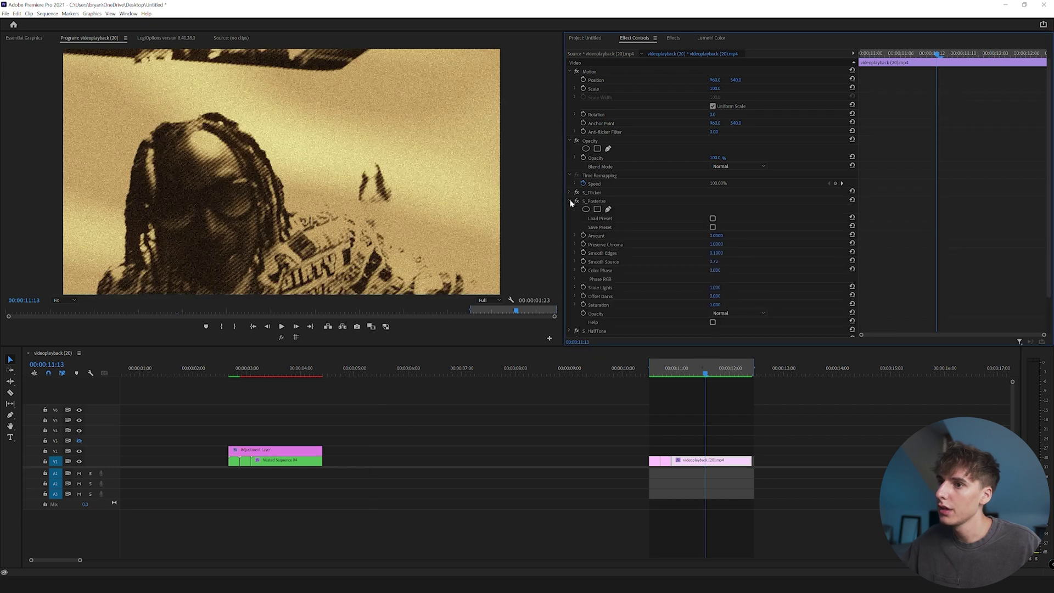
Raise the video clip's S_Posterize Amount to 0.75 and check the result enlarged and on nearby frames.
left_click_drag(716, 236, 744, 236)
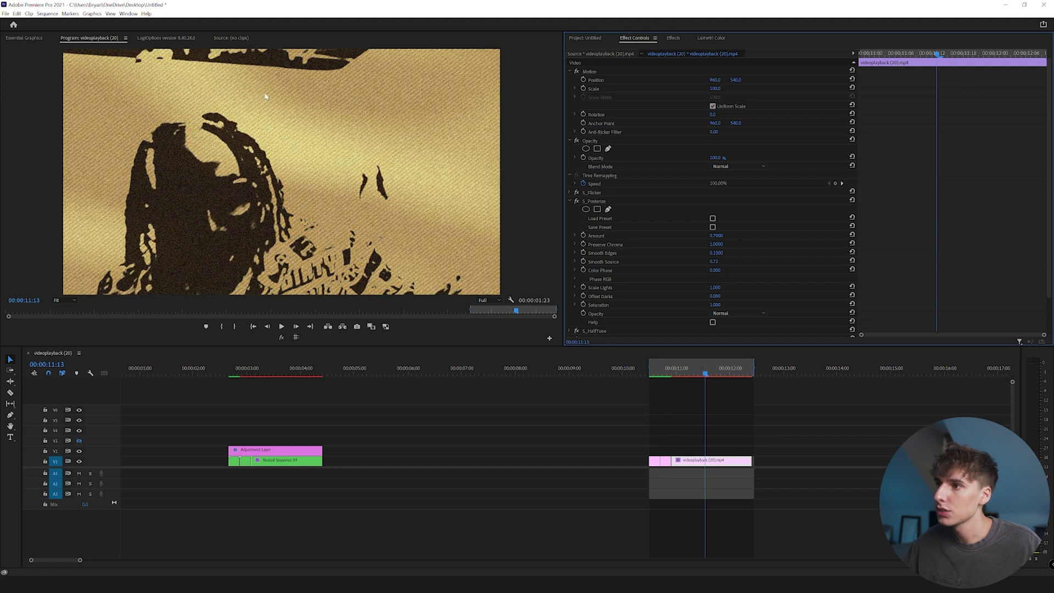
key("grave")
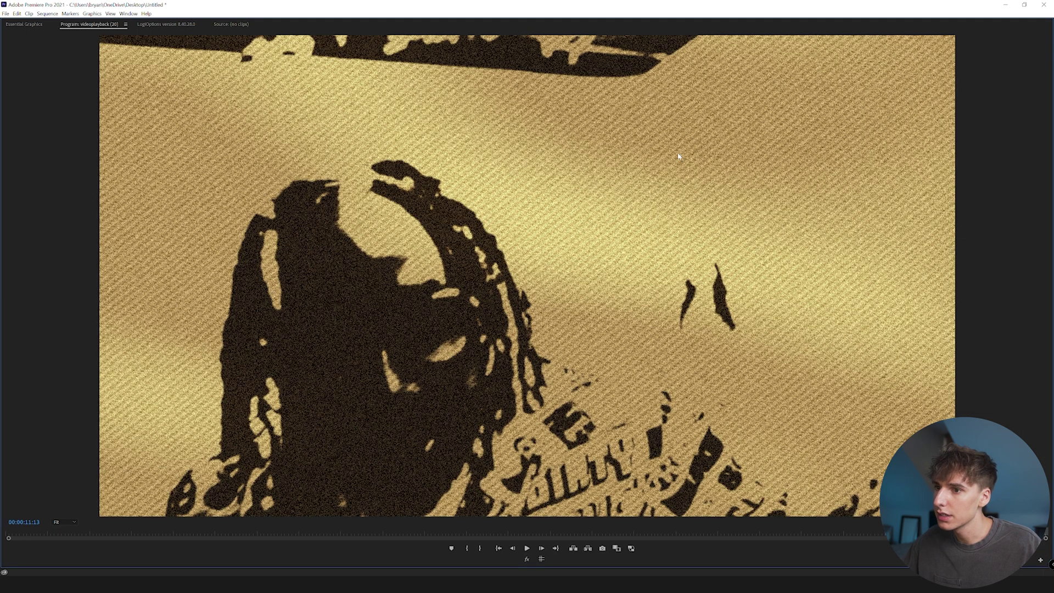
key("grave")
left_click_drag(699, 373, 710, 376)
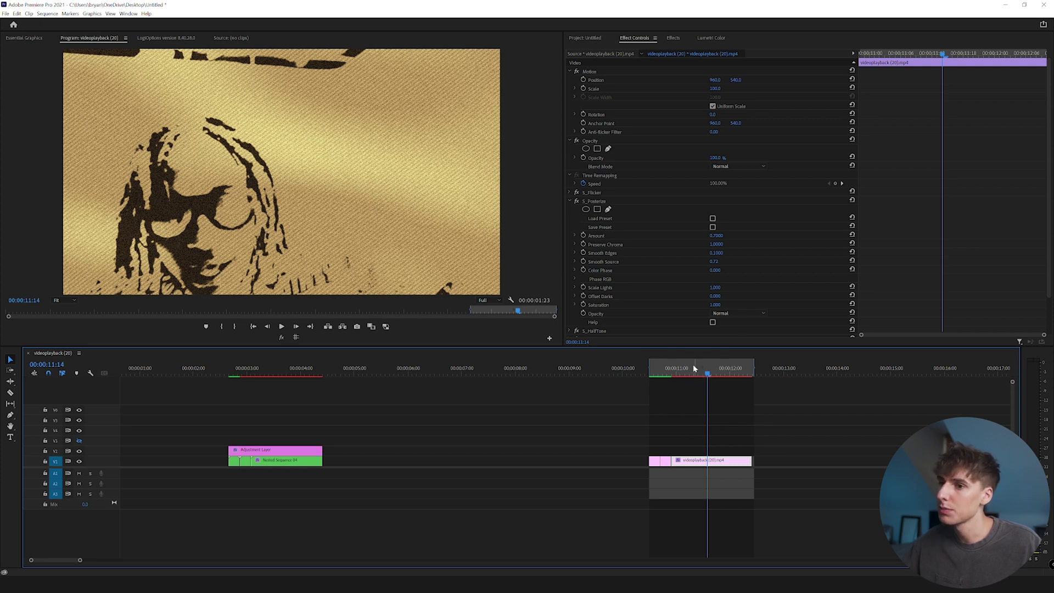
Copy all effects from S_Flicker through S_GrainStatic on the video clip and paste them onto the stills before it.
left_click(569, 201)
left_click(598, 211, "ctrl")
left_click(601, 201, "ctrl")
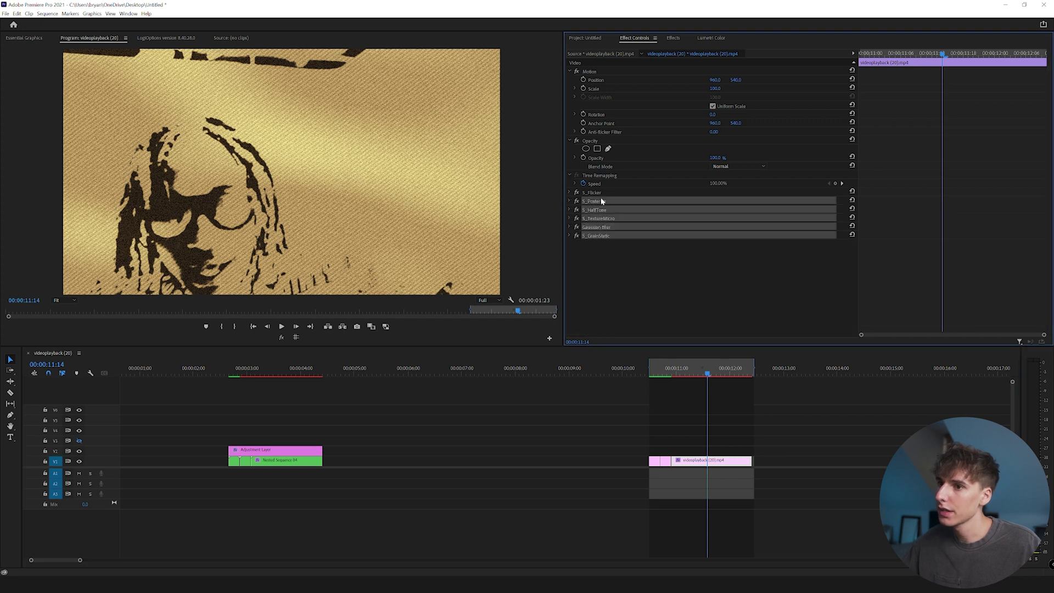
left_click(601, 193, "ctrl")
key("ctrl+c")
left_click(659, 461)
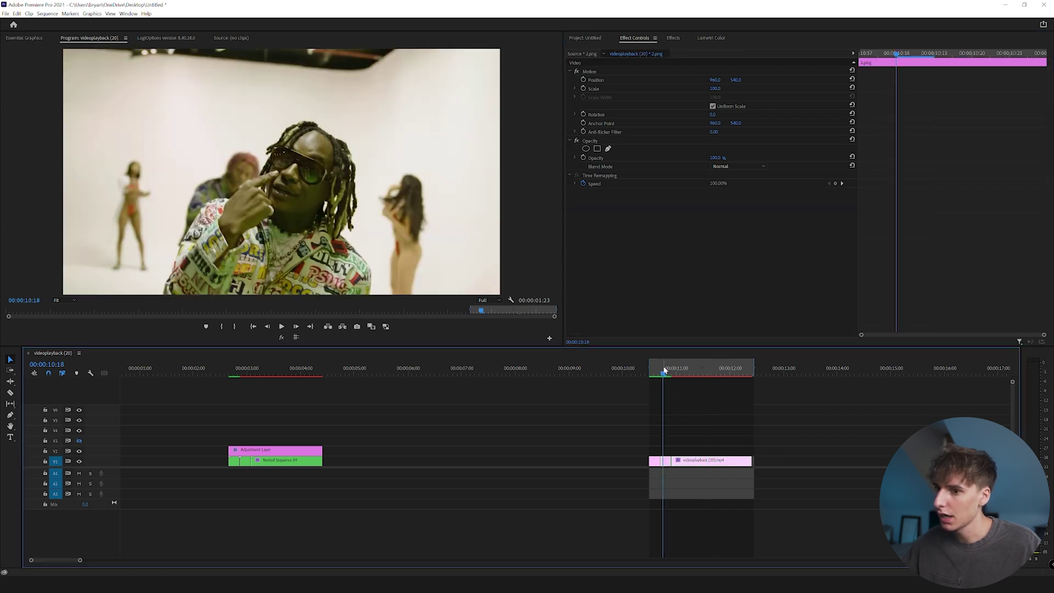
key("ctrl+v")
Reorder the first still's effects so S_GrainStatic sits above Gaussian Blur and S_Flicker comes last.
left_click(653, 461)
mouse_move(598, 236)
left_mouse_down()
mouse_move(599, 191)
mouse_move(598, 224)
left_mouse_up()
left_click_drag(598, 224, 598, 223)
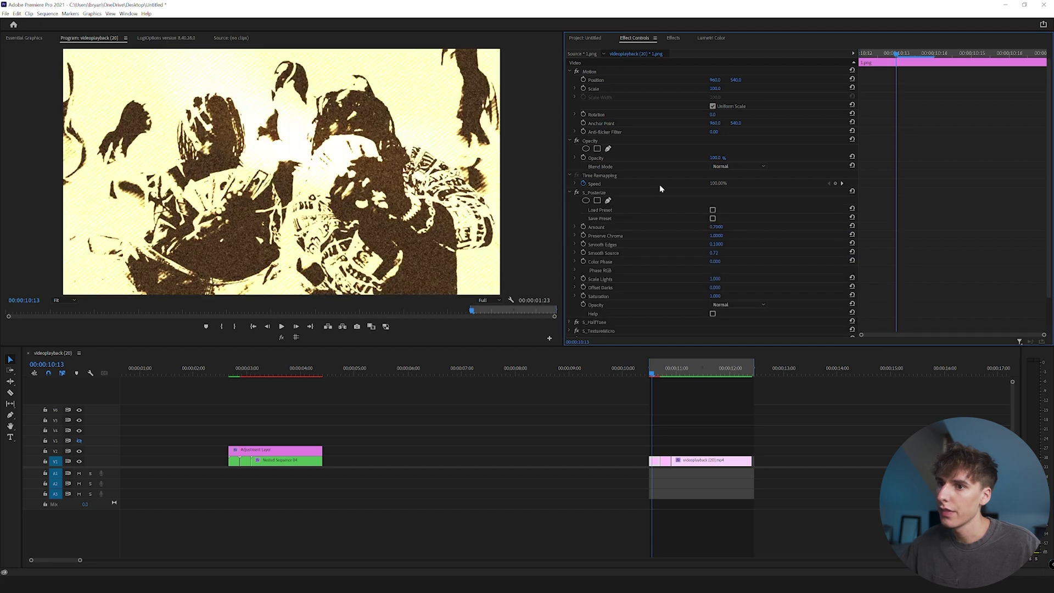
left_click(716, 226)
left_click(570, 193)
Set the first still's S_Flicker Amplitude to 0.5 and Rand Freq to 75.
left_click(571, 236)
scroll(698, 226, "down", 3)
left_click(716, 204)
type("0.5")
key("Return")
left_click(715, 230)
type("7")
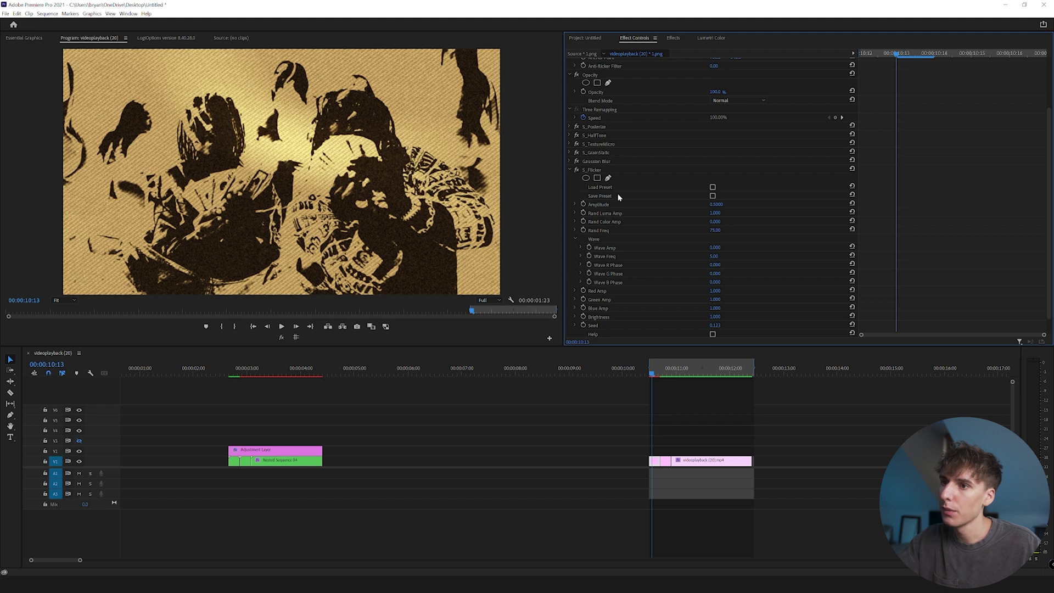
left_click(604, 171)
key("Delete")
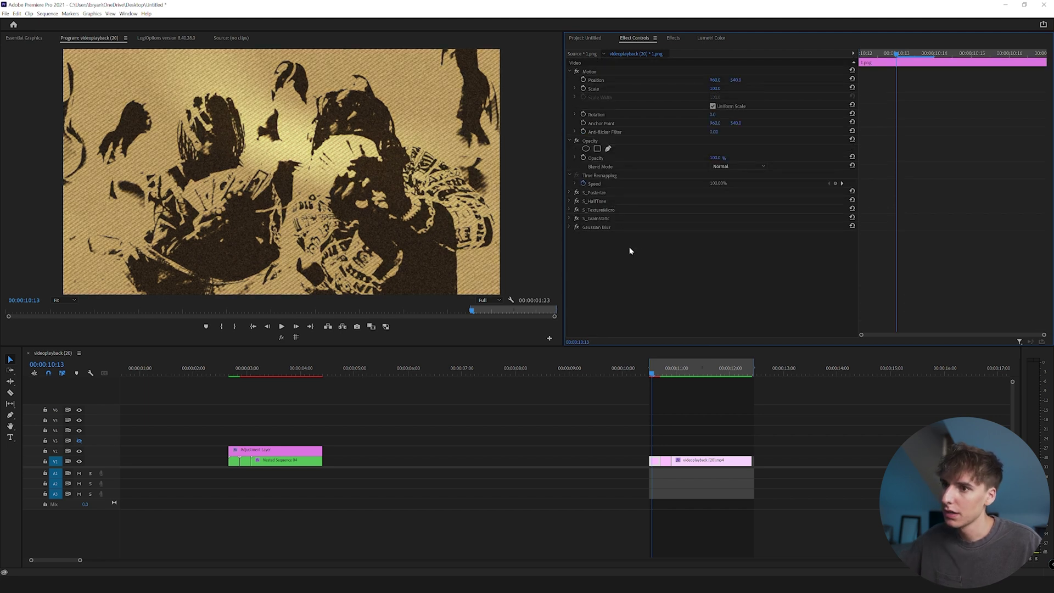
key("ctrl+z")
Replace the effects on the second still with the reordered stack from the first still.
left_click(684, 419)
left_click(589, 194)
key("Delete")
key("ctrl+v")
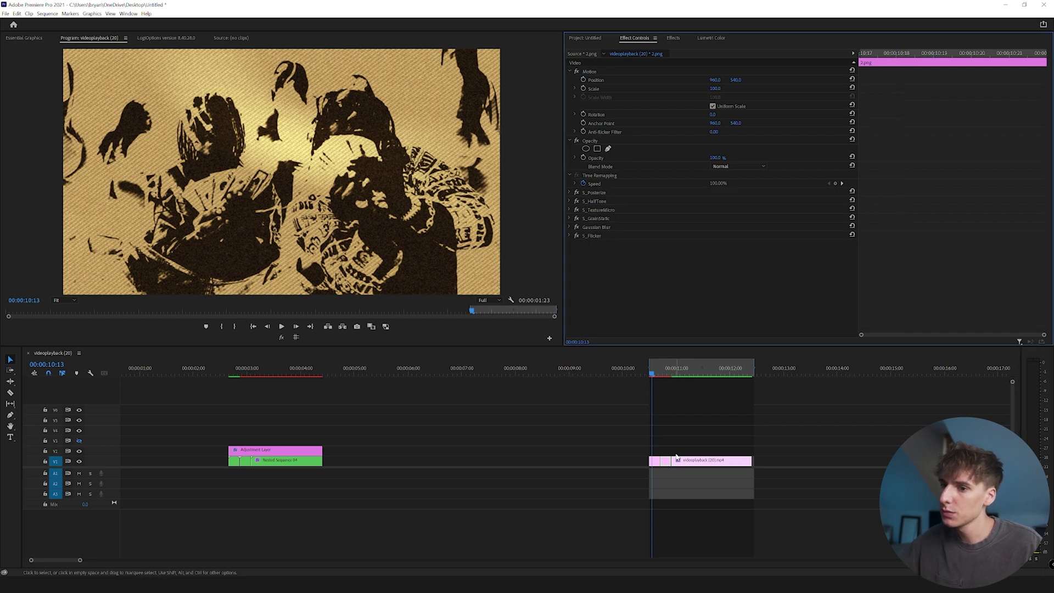
Raise the S_Posterize Amount to 1 on both stills, and render the section for playback.
left_click(680, 423)
left_click_drag(681, 374, 653, 375)
left_click(666, 466)
left_click(569, 193)
mouse_move(716, 227)
left_mouse_down()
mouse_move(693, 226)
mouse_move(716, 227)
left_mouse_up()
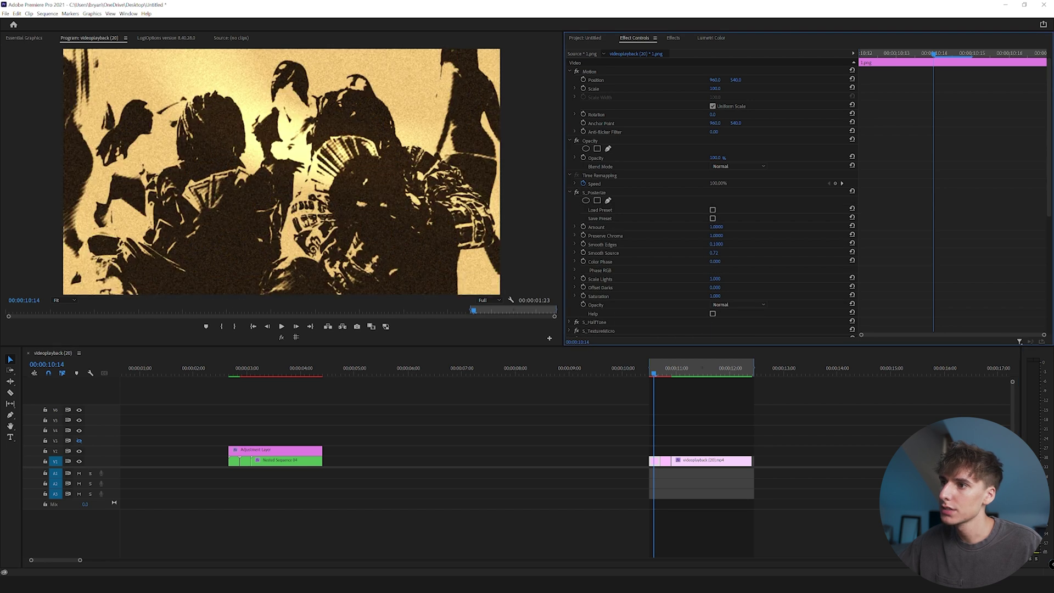
left_click(570, 193)
left_click(570, 193)
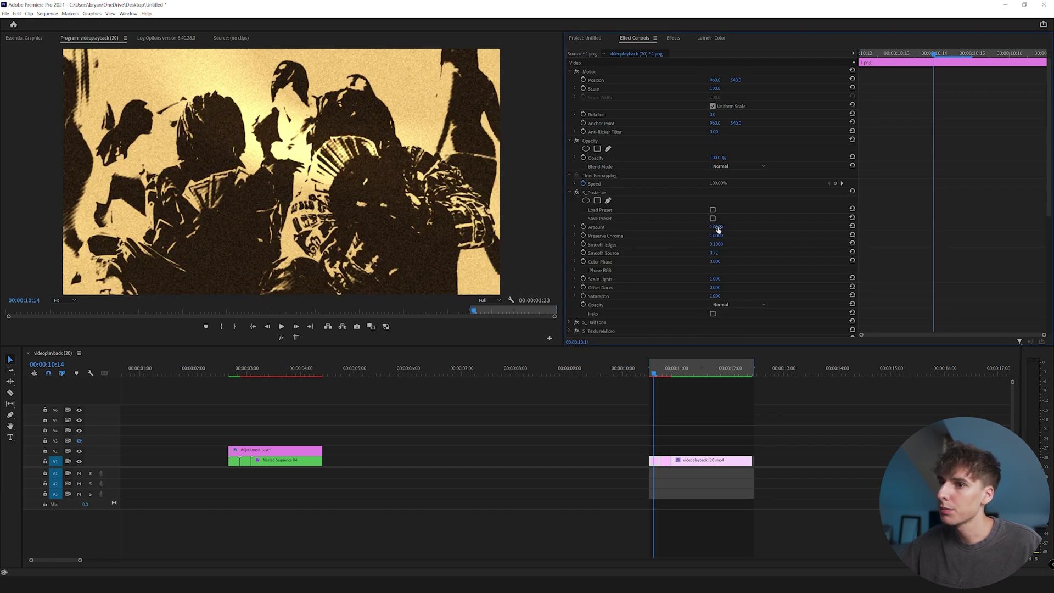
left_click(569, 192)
left_click(665, 460)
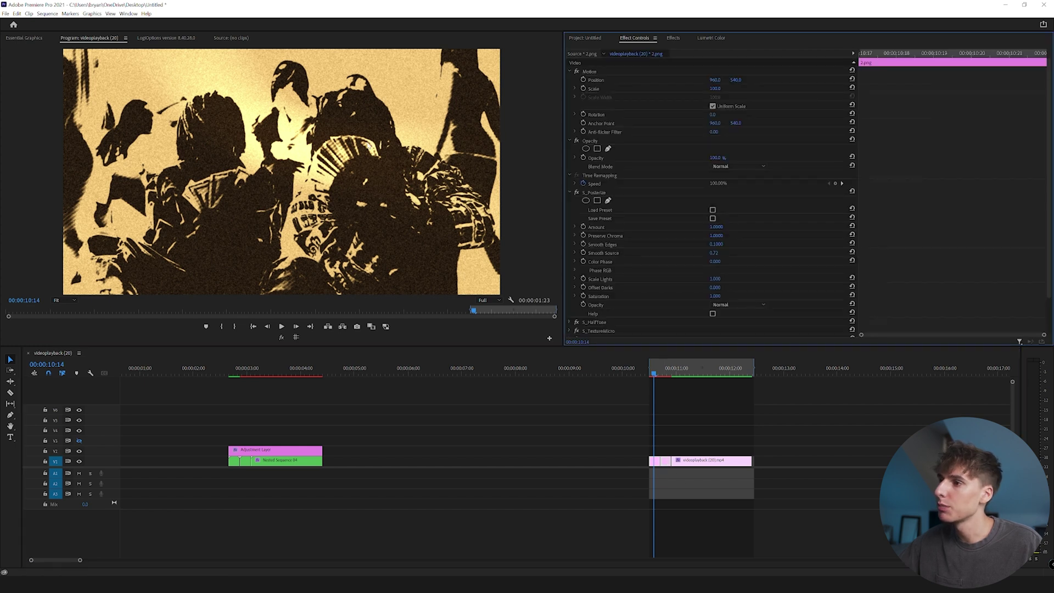
left_click(651, 375)
key("Return")
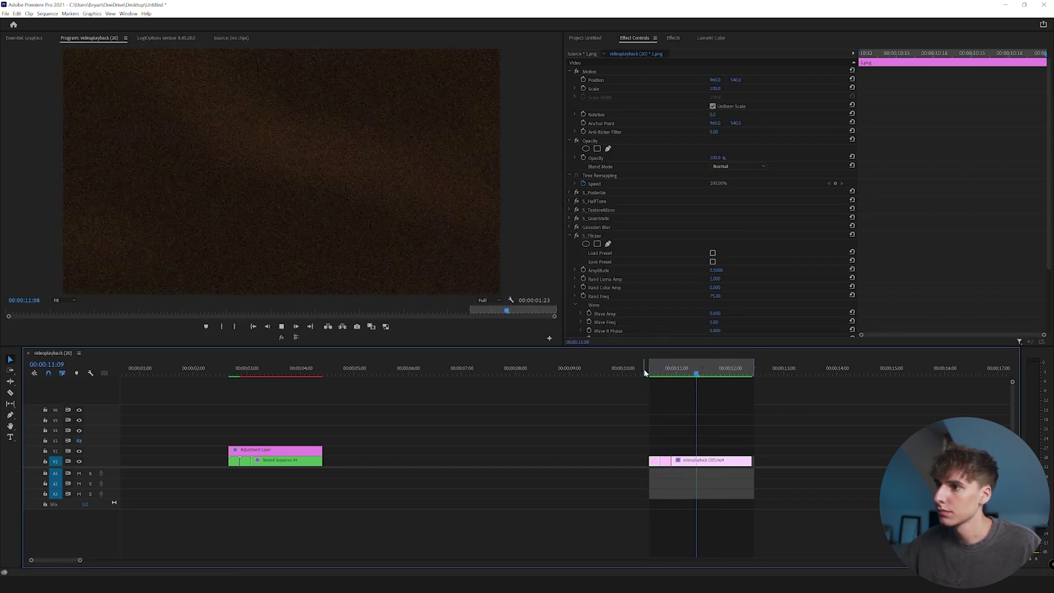
Change the S_HalfTone color on the two stills to the muted tan BDA47F.
left_click(571, 204)
left_click(570, 202)
scroll(695, 231, "down", 1)
left_click(715, 266)
left_click(553, 314)
left_click(692, 235)
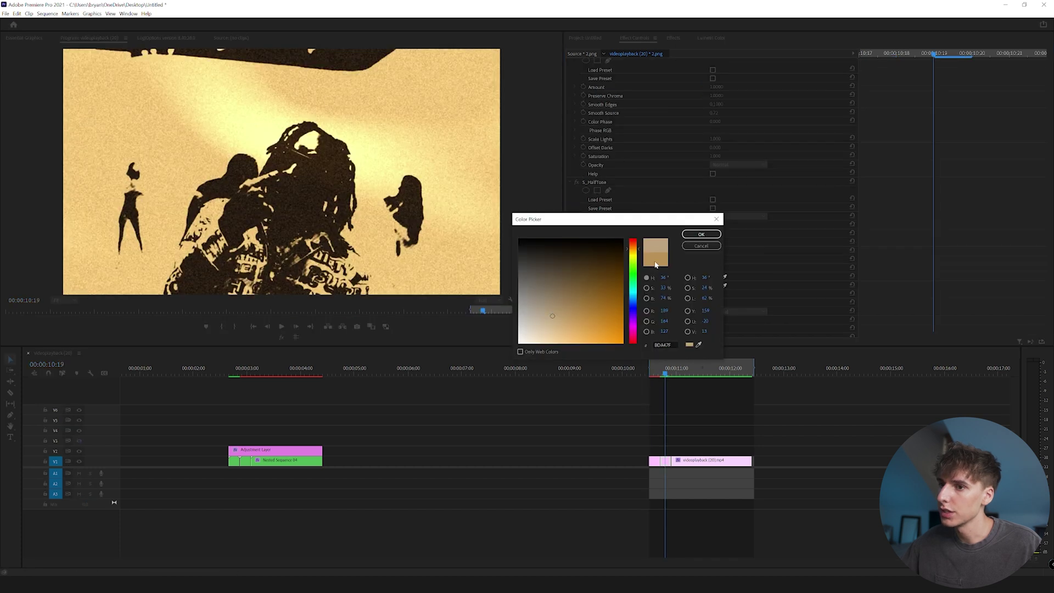
left_click(700, 233)
mouse_move(665, 373)
left_mouse_down()
mouse_move(688, 377)
mouse_move(653, 377)
left_mouse_up()
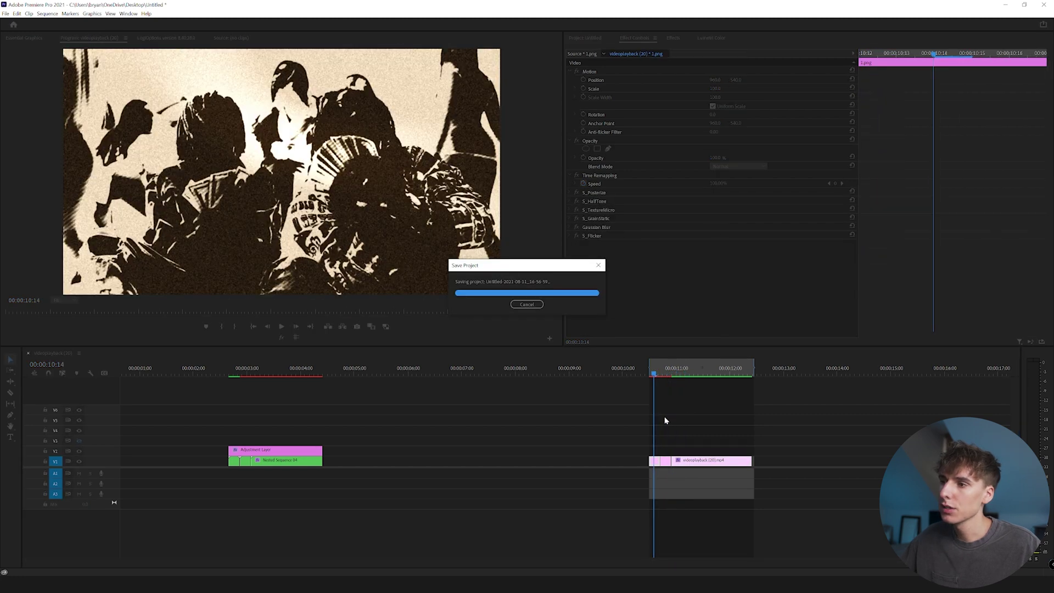
Move the two stills up to V2 and examine the paper texture on the example's nested sequence.
left_click_drag(656, 463, 666, 451)
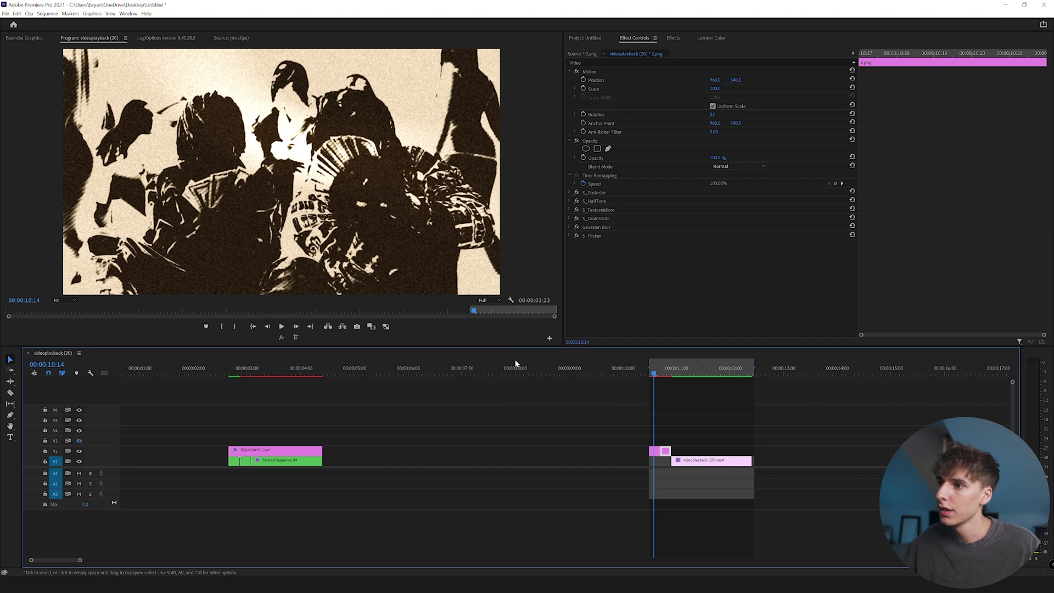
left_click_drag(188, 367, 243, 372)
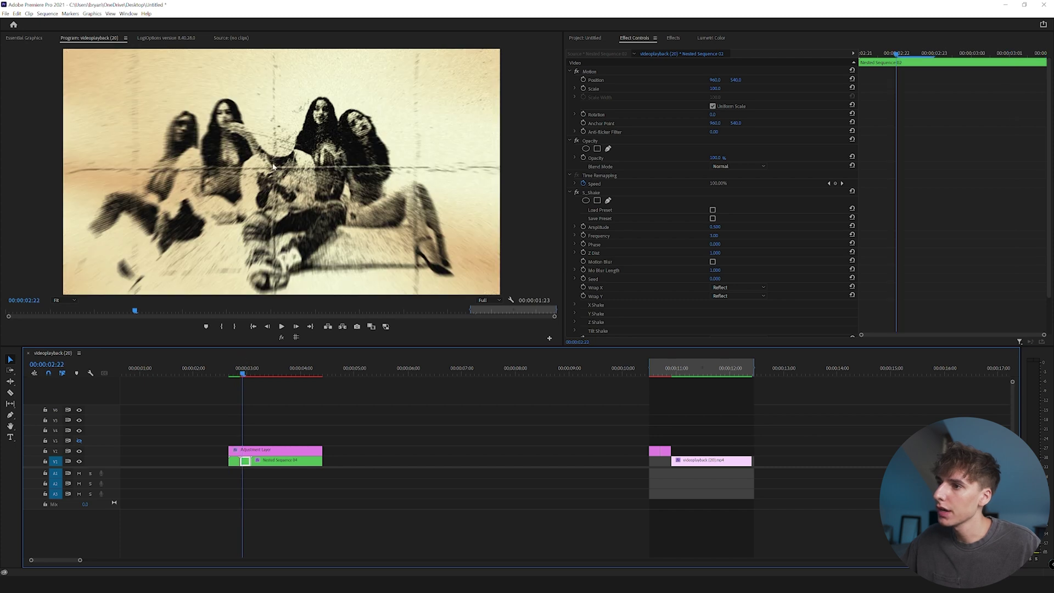
left_click(570, 193)
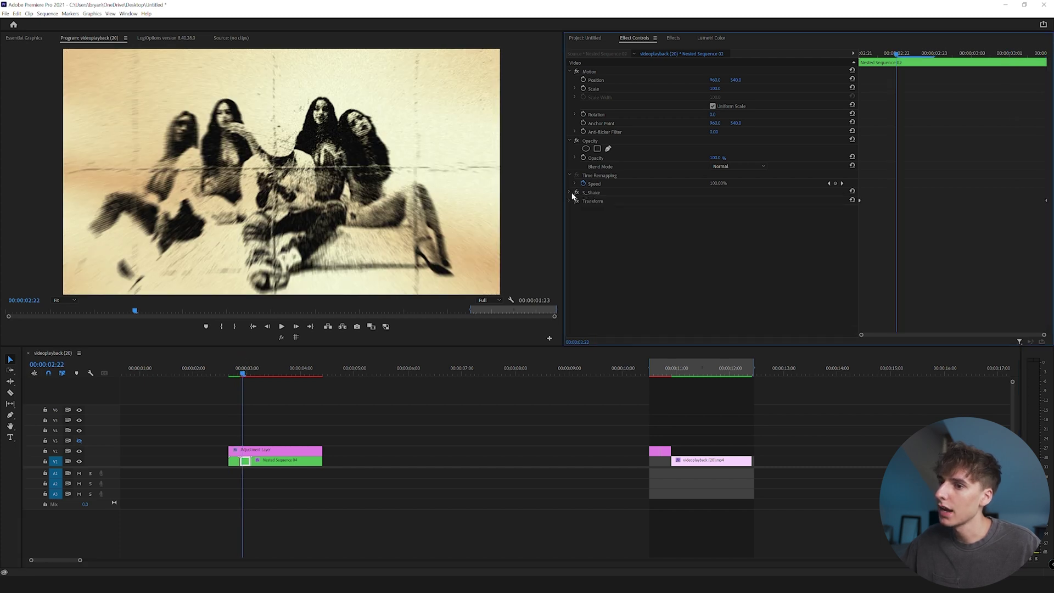
left_click(654, 371)
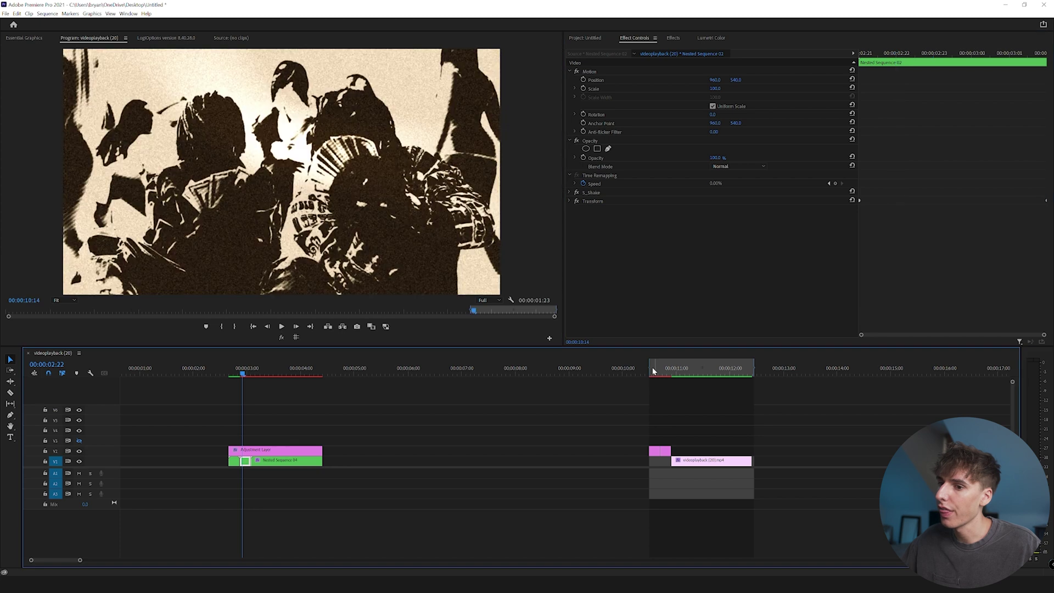
Search the effects for "textur", apply Texturize to the first still, and show its settings.
key("shift+7")
type("te")
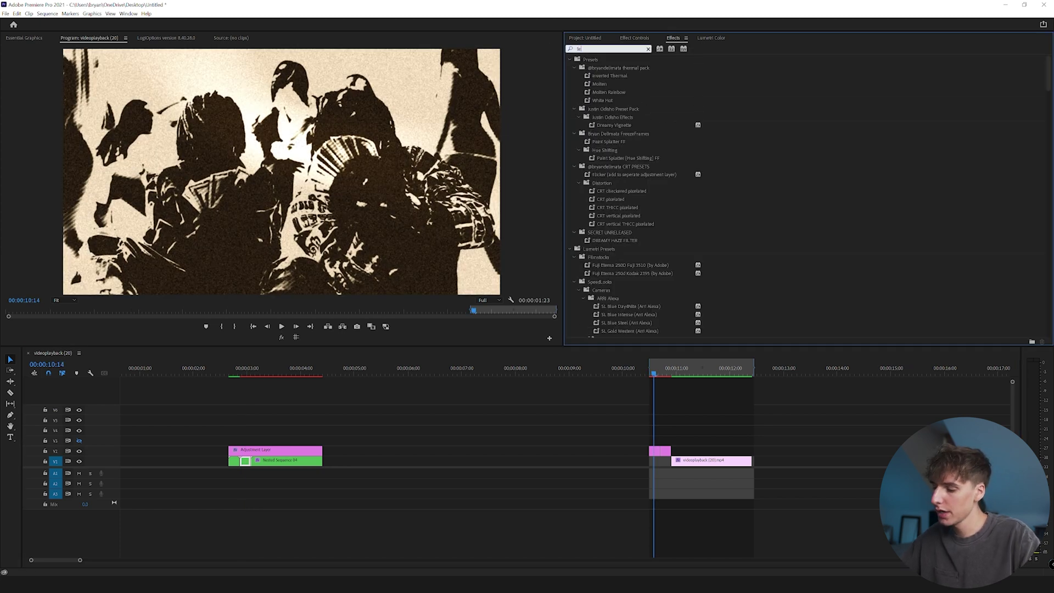
type("xtur")
left_click_drag(596, 108, 654, 451)
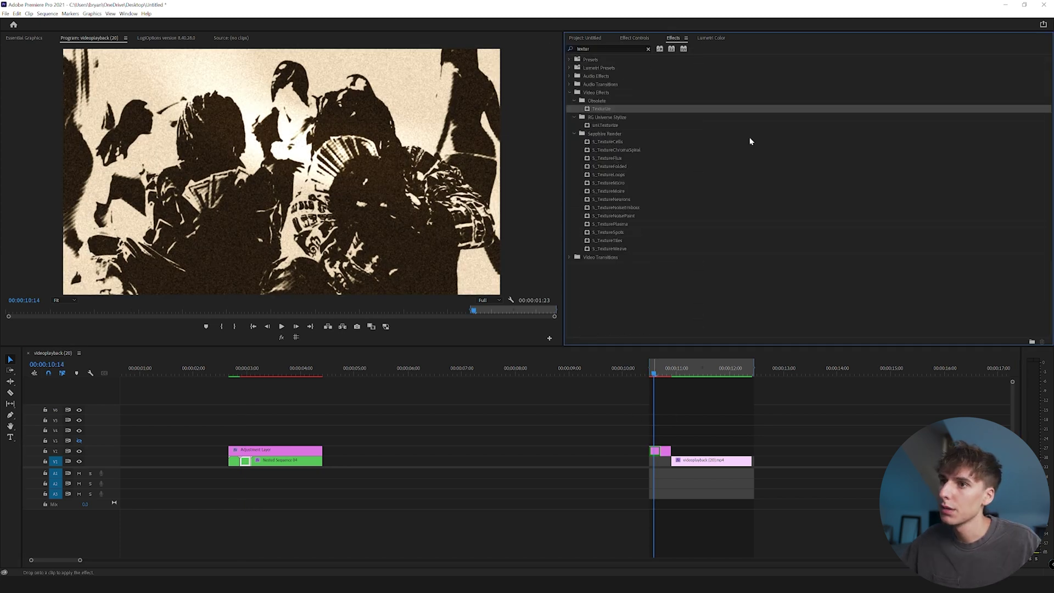
left_click(635, 37)
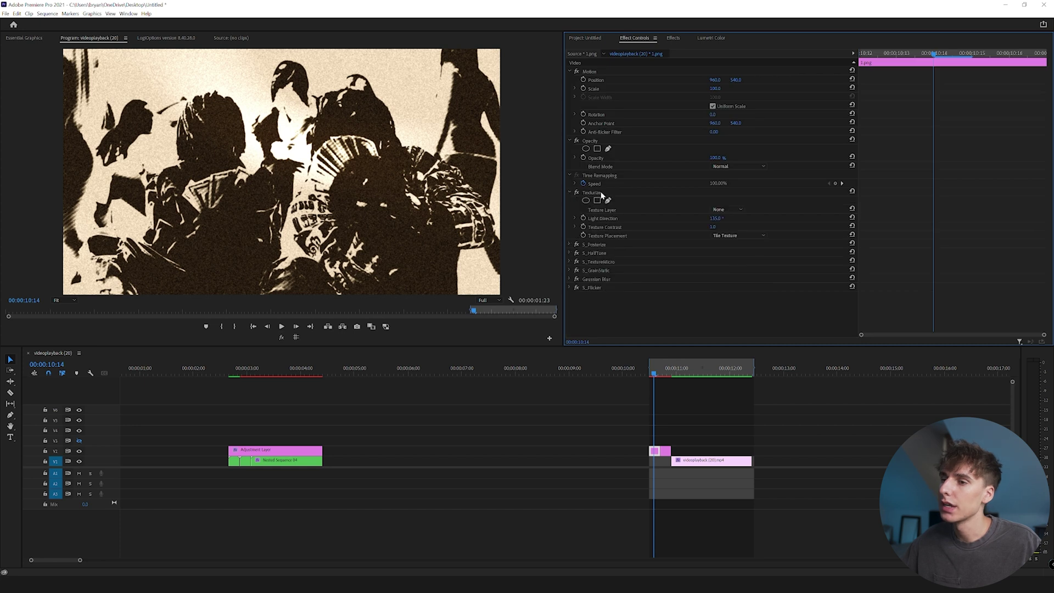
left_click(593, 194)
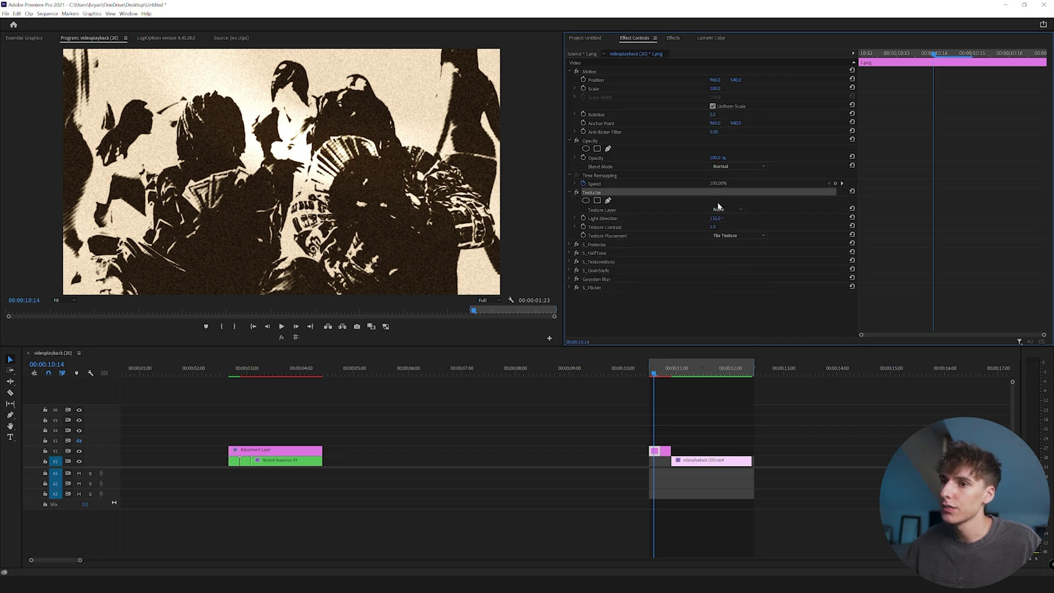
Place the folded black paper image number 46 on V1 beneath the first still, and return to the still's Texturize settings.
left_click(582, 38)
scroll(886, 176, "down", 3)
scroll(868, 181, "up", 3)
scroll(836, 190, "down", 1)
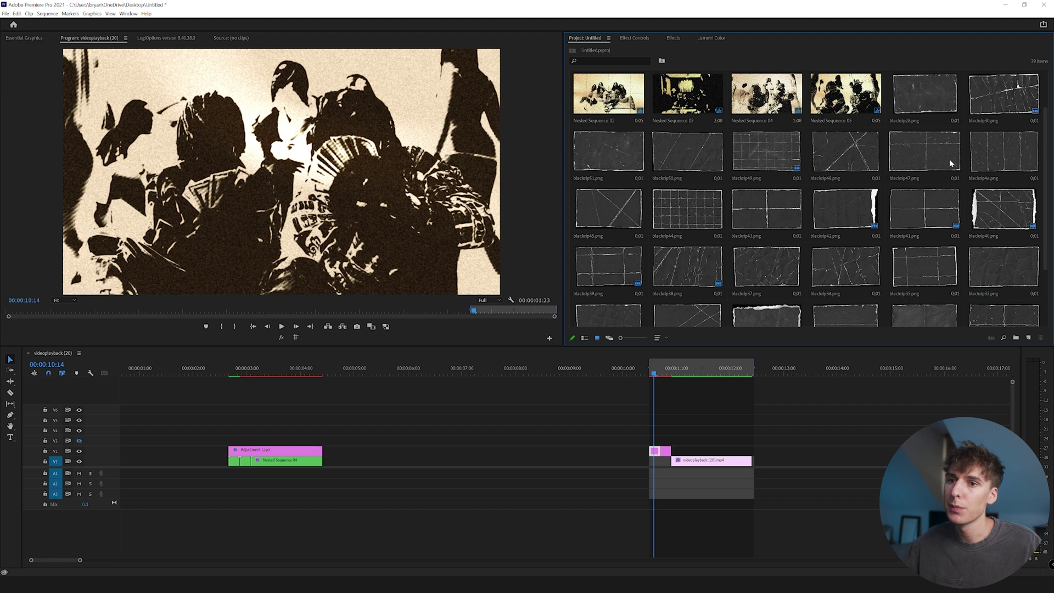
left_click_drag(994, 158, 657, 465)
left_click(656, 463)
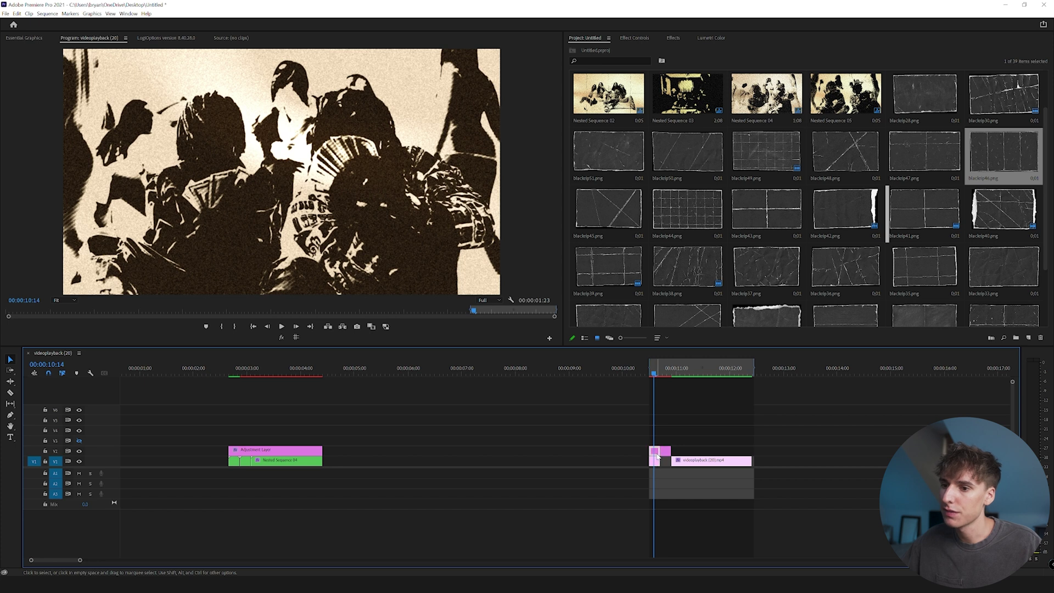
left_click(636, 38)
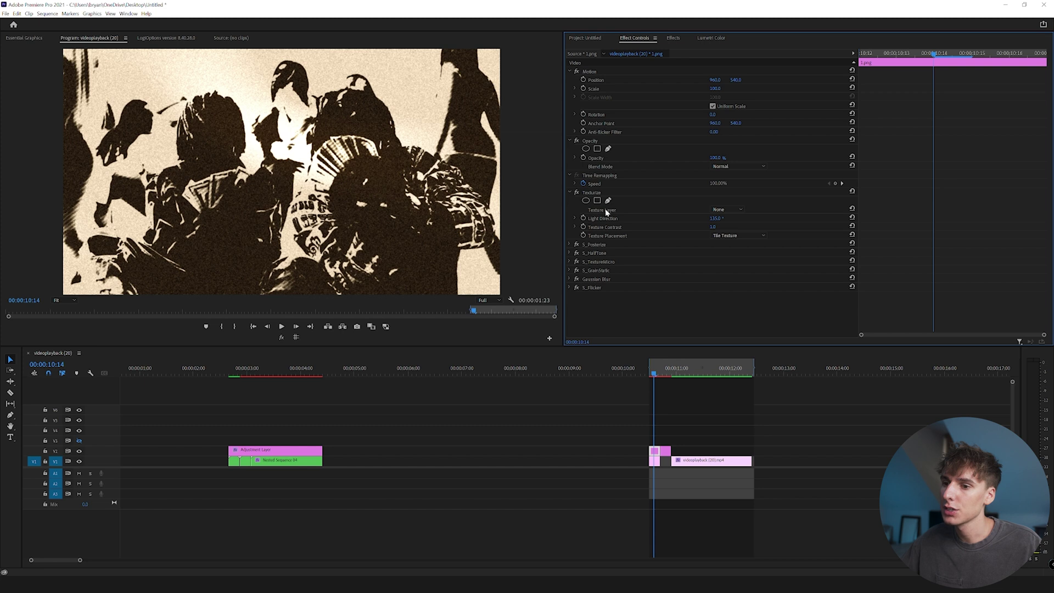
Check which video track holds the paper texture clip beneath the first still.
left_click(126, 463)
left_click(654, 462)
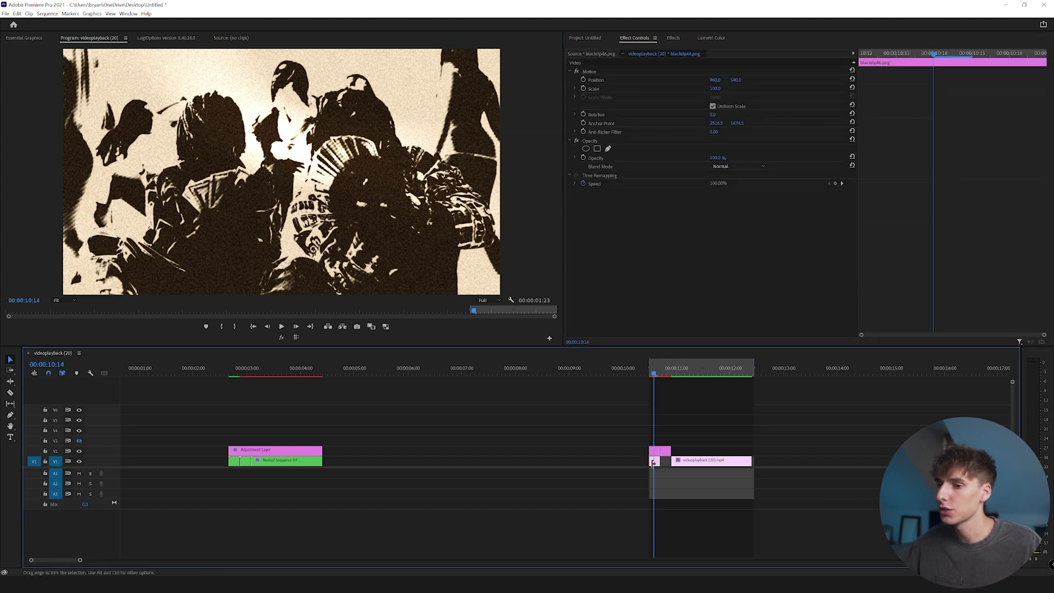
left_click(634, 462)
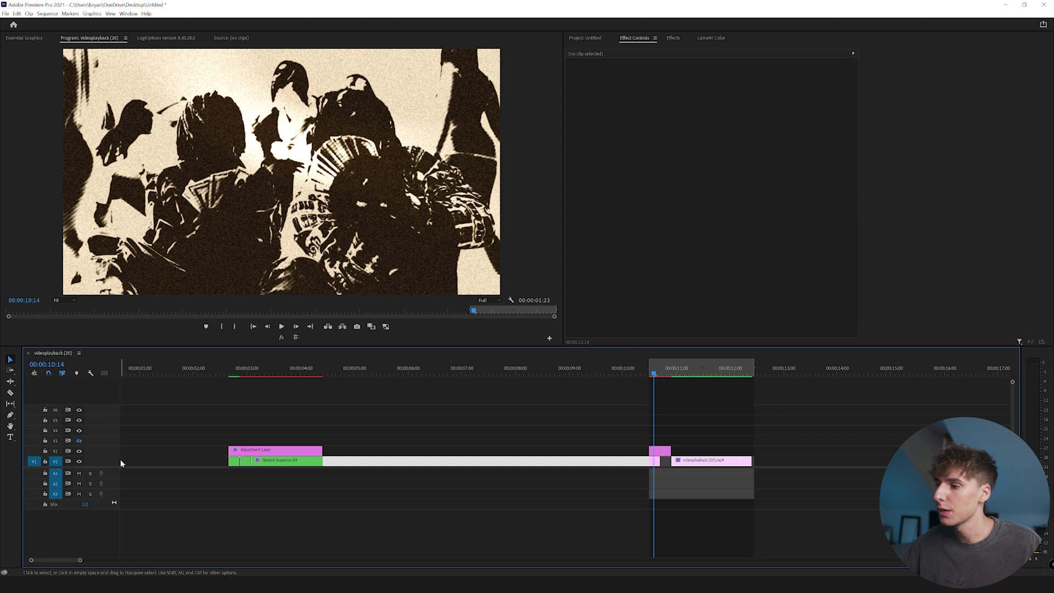
left_click_drag(120, 463, 95, 464)
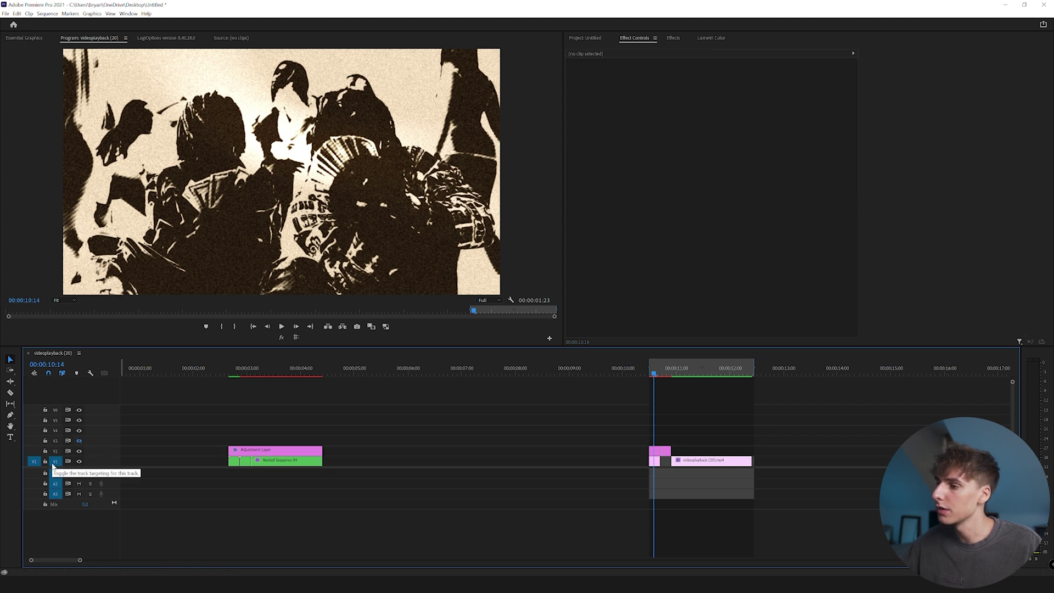
Set the Texturize texture layer of the first still to Video 1.
left_click(176, 463)
left_click(413, 464)
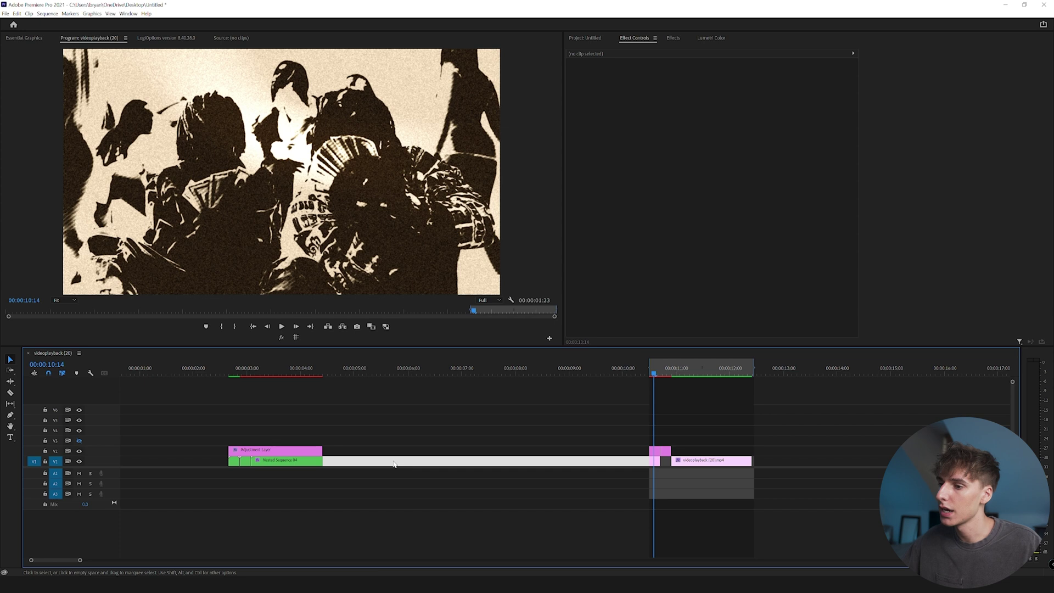
left_click(658, 464)
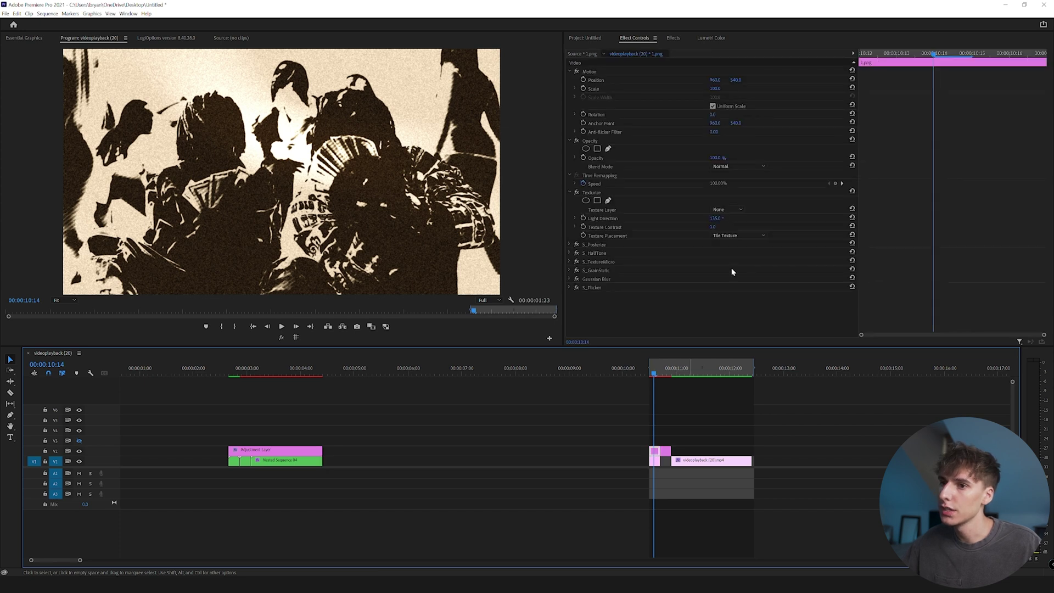
left_click(723, 214)
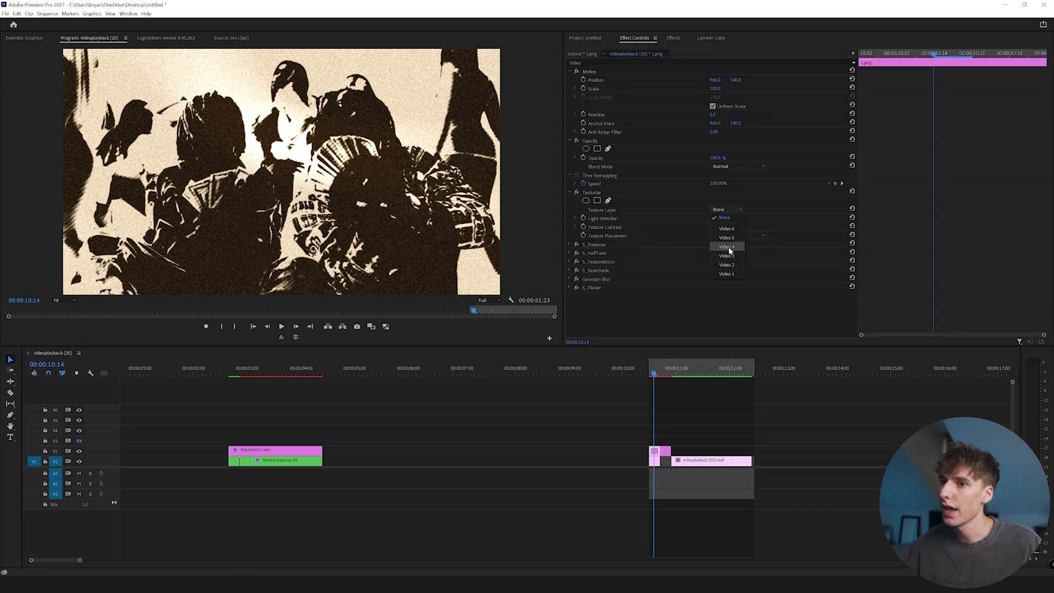
left_click(726, 271)
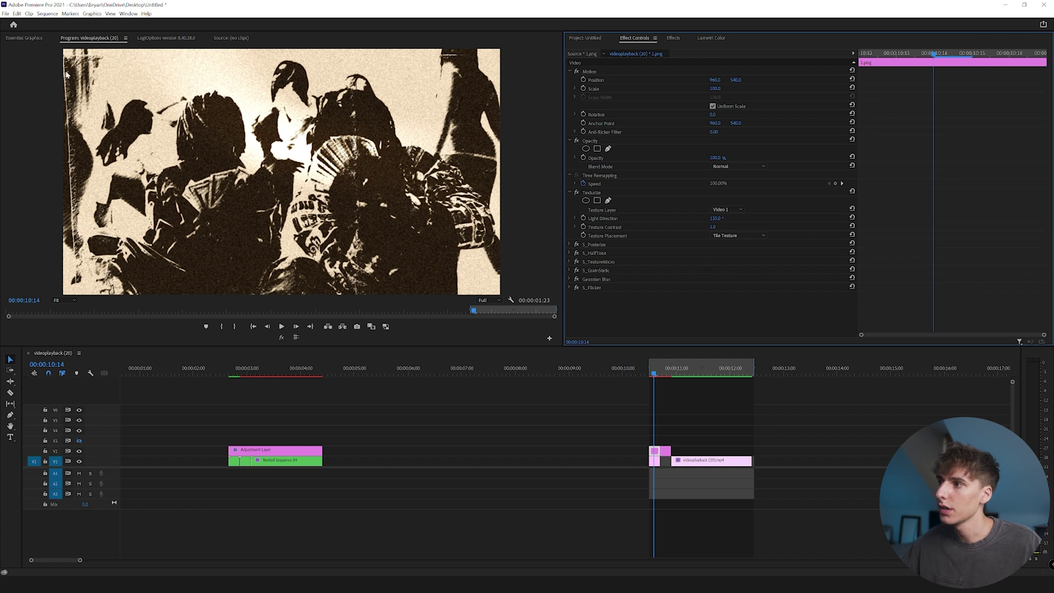
Set the first still's texture placement to Center Texture, its texture contrast to 2.0, and reduce the light direction angle.
left_click(725, 236)
left_click(726, 253)
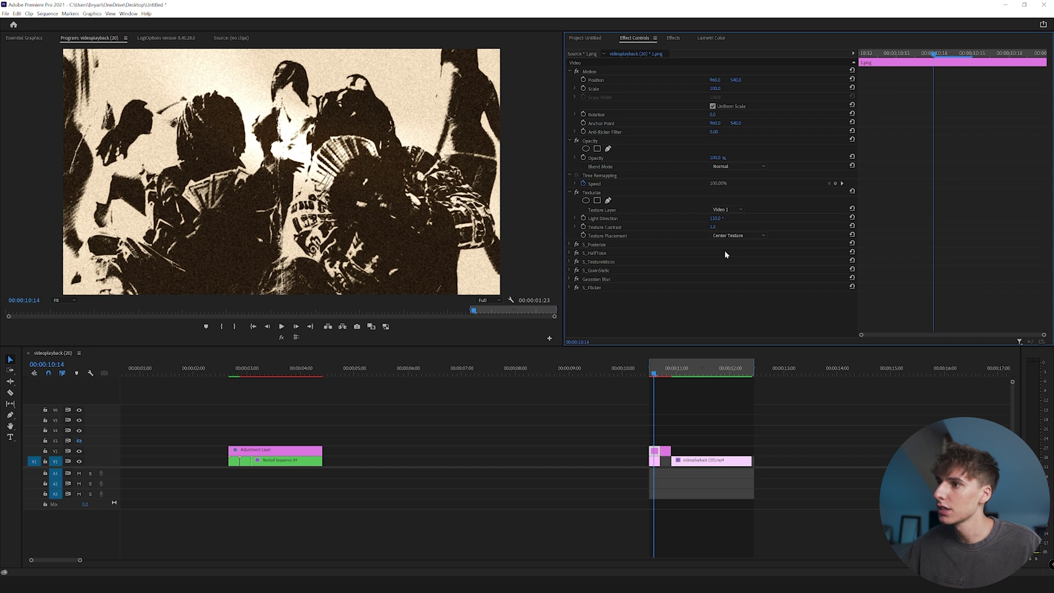
left_click_drag(713, 227, 693, 218)
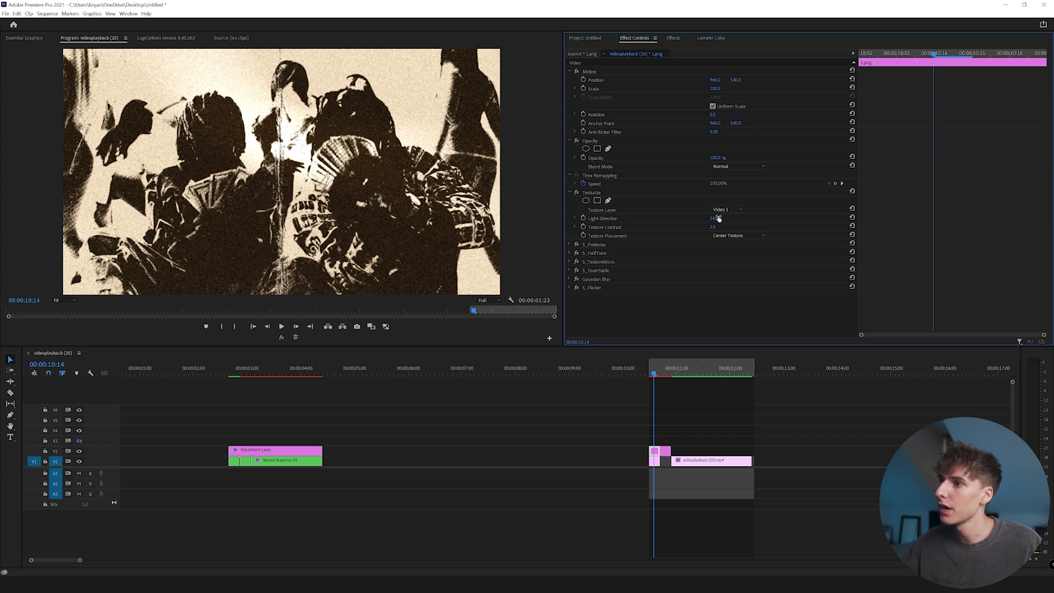
Place the gridded black paper image number 44 on V1 beneath the second still.
left_click(584, 38)
scroll(935, 210, "down", 1)
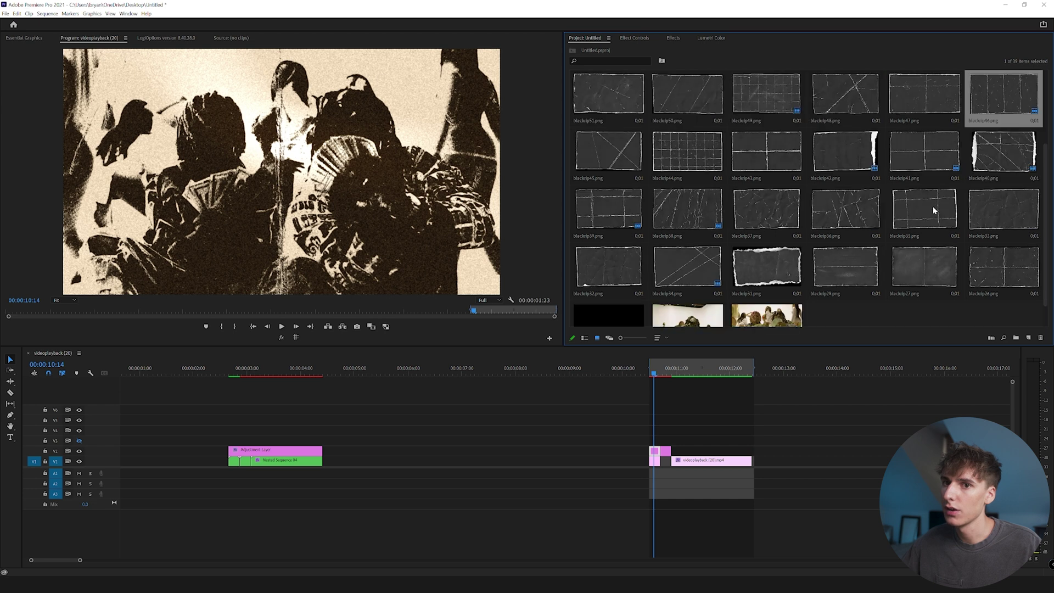
left_click_drag(686, 159, 667, 461)
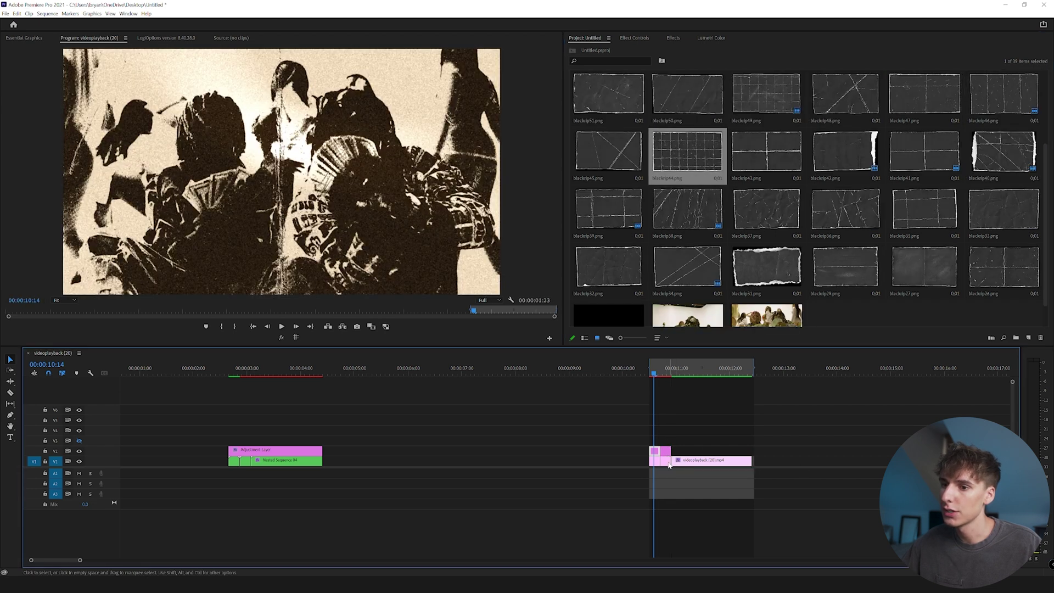
Copy the Texturize effect from the first still onto the second still.
left_click(665, 373)
left_click(634, 38)
left_click(591, 193)
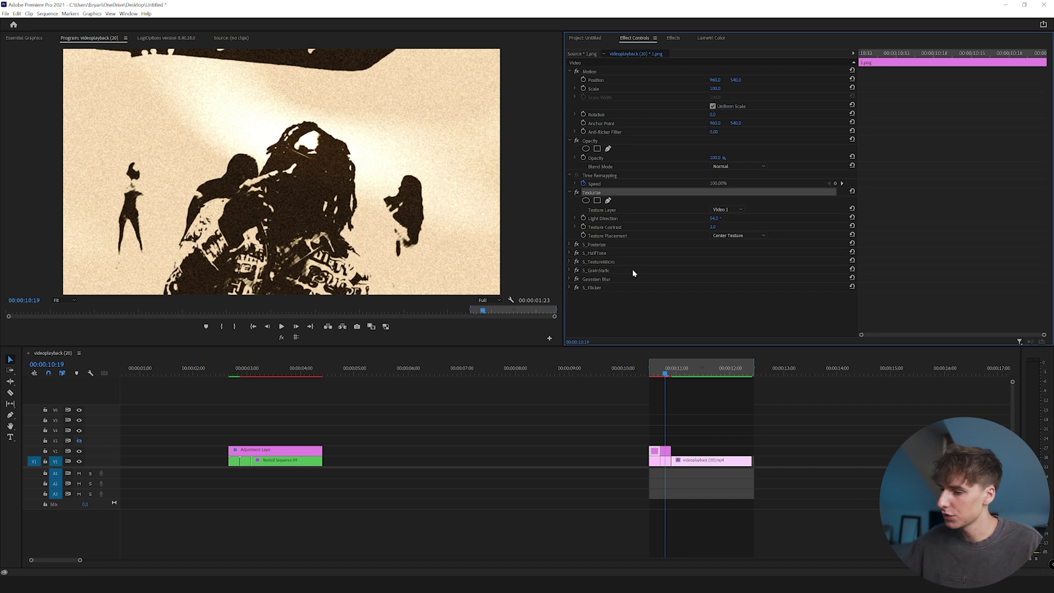
left_click(666, 451)
key("ctrl+v")
Move Texturize above S_Posterize in the second still's effect order.
left_click_drag(591, 248, 610, 260)
left_click(669, 373)
key("Left")
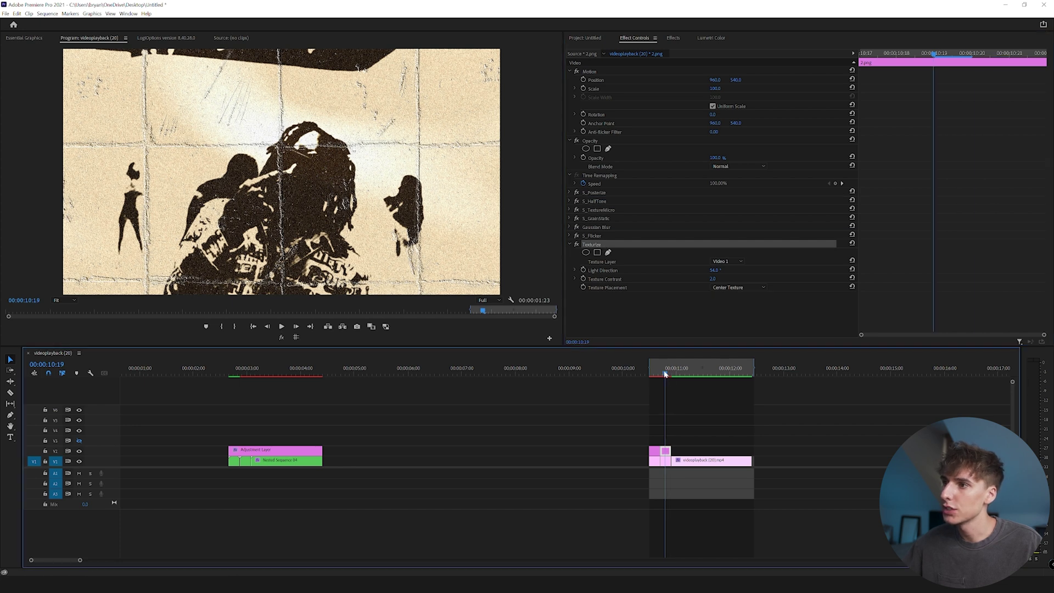
left_click(591, 245)
left_click_drag(592, 248, 593, 193)
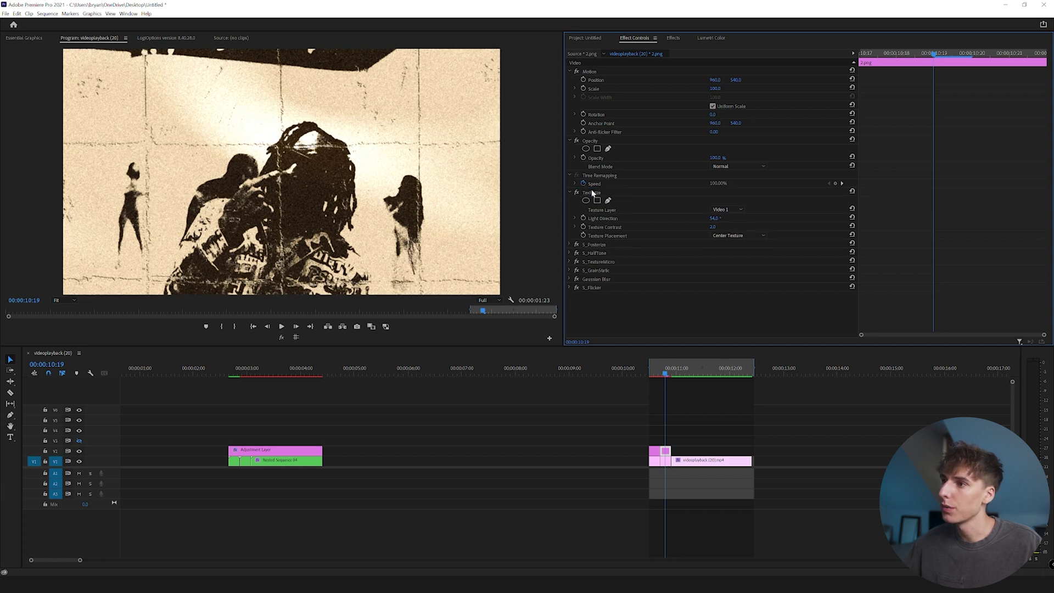
Try the Tile Texture and Stretch Texture to Fit placements on the second still and restore Center Texture.
left_click(723, 235)
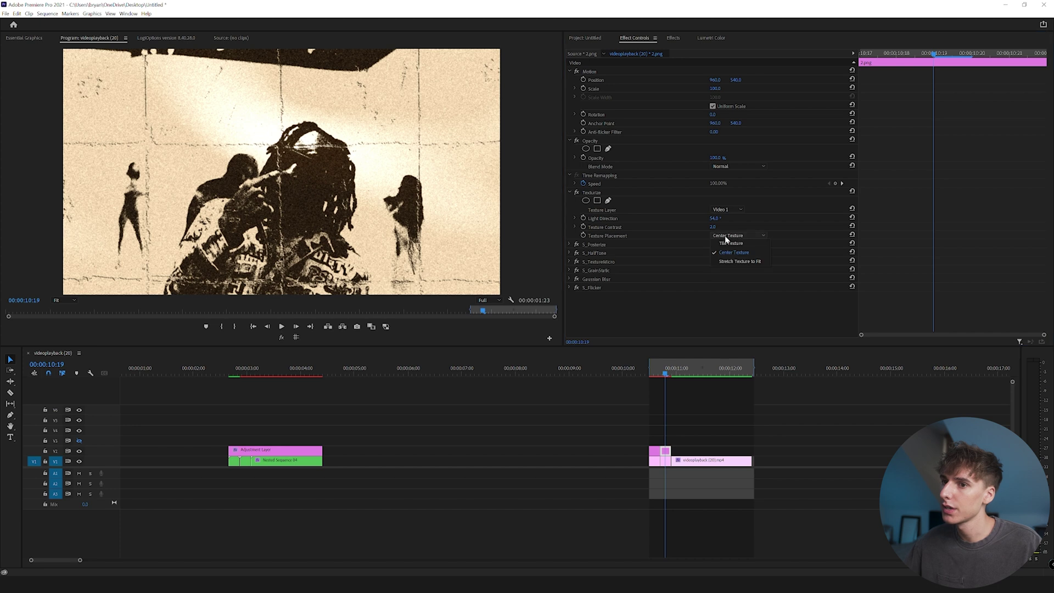
left_click(725, 243)
left_click(727, 235)
left_click(731, 261)
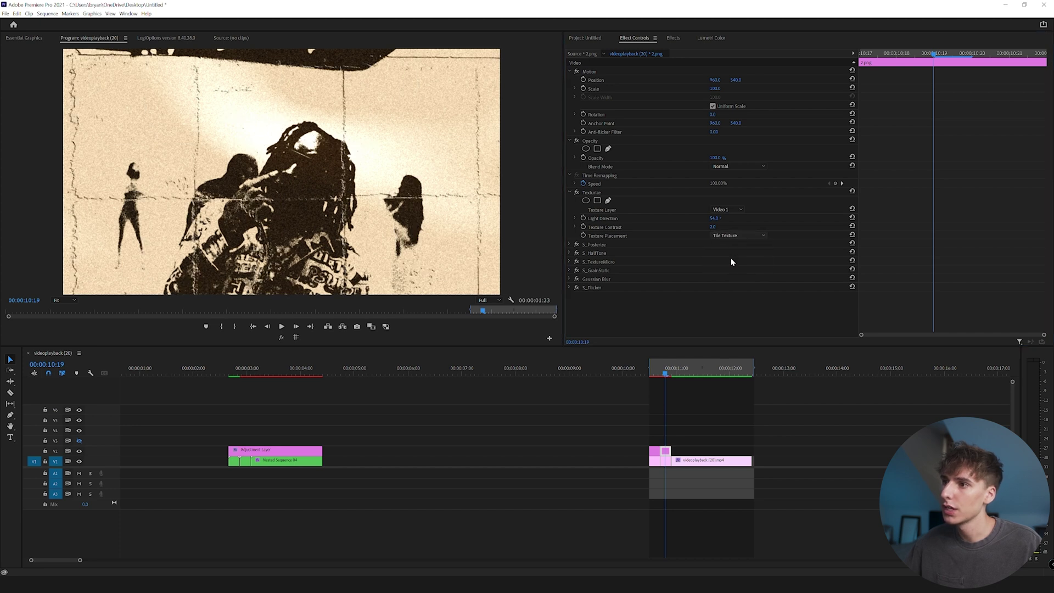
left_click(729, 236)
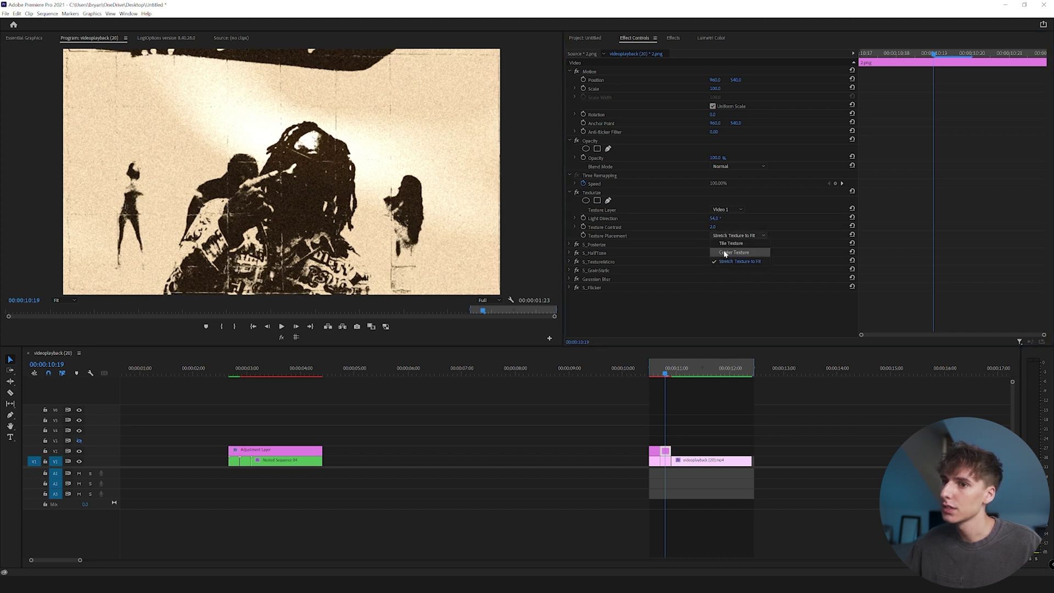
left_click(724, 253)
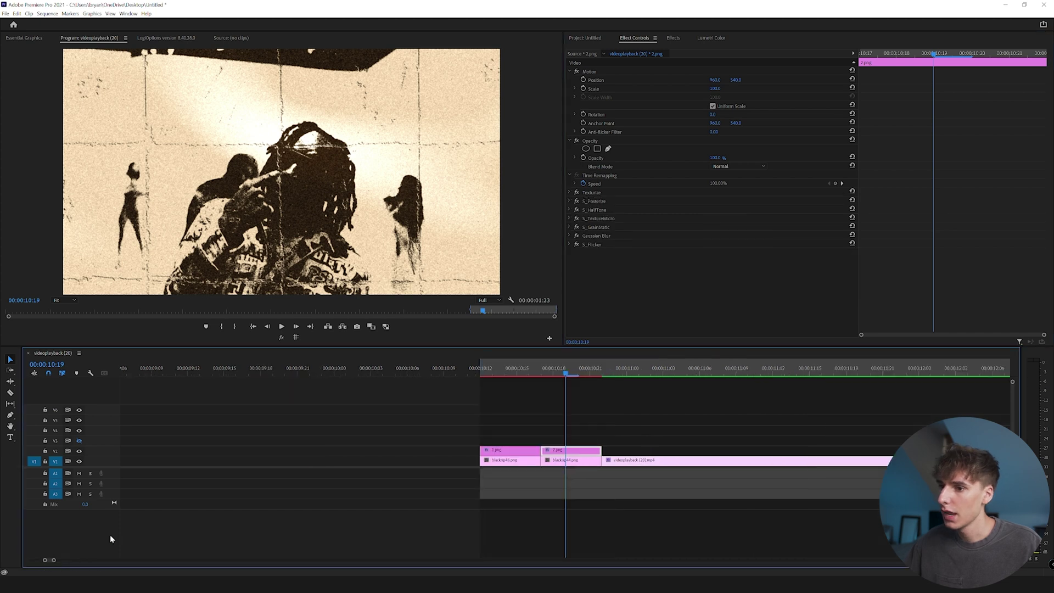
Nest the first still and its paper image into a sequence named 1.
left_click_drag(499, 442, 503, 476)
right_click(491, 453)
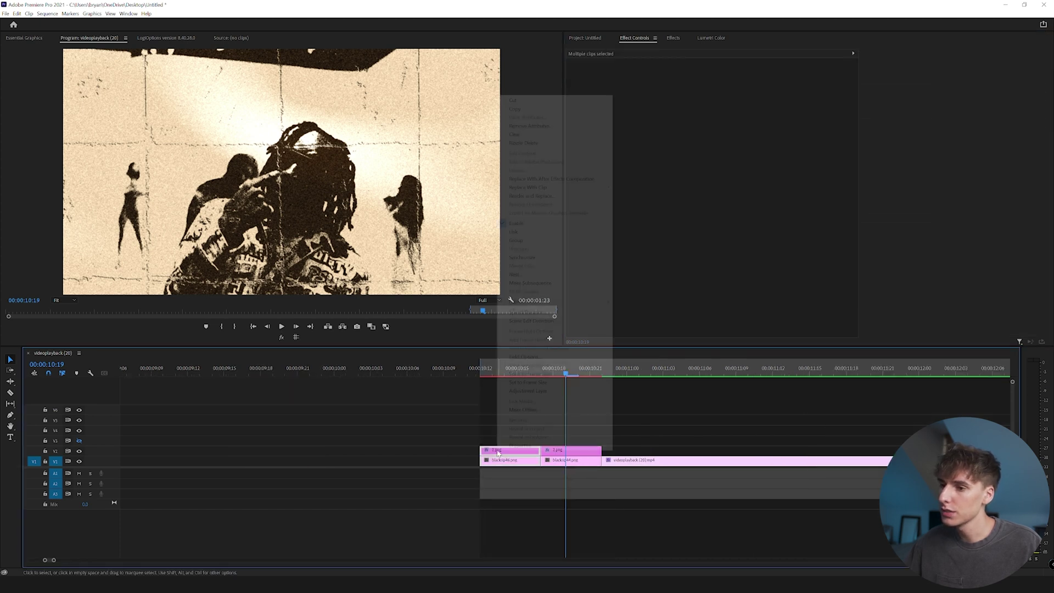
type("1")
left_click(509, 299)
Nest the second still and its paper image into a sequence named 2.
left_click_drag(550, 479, 550, 477)
right_click(551, 463)
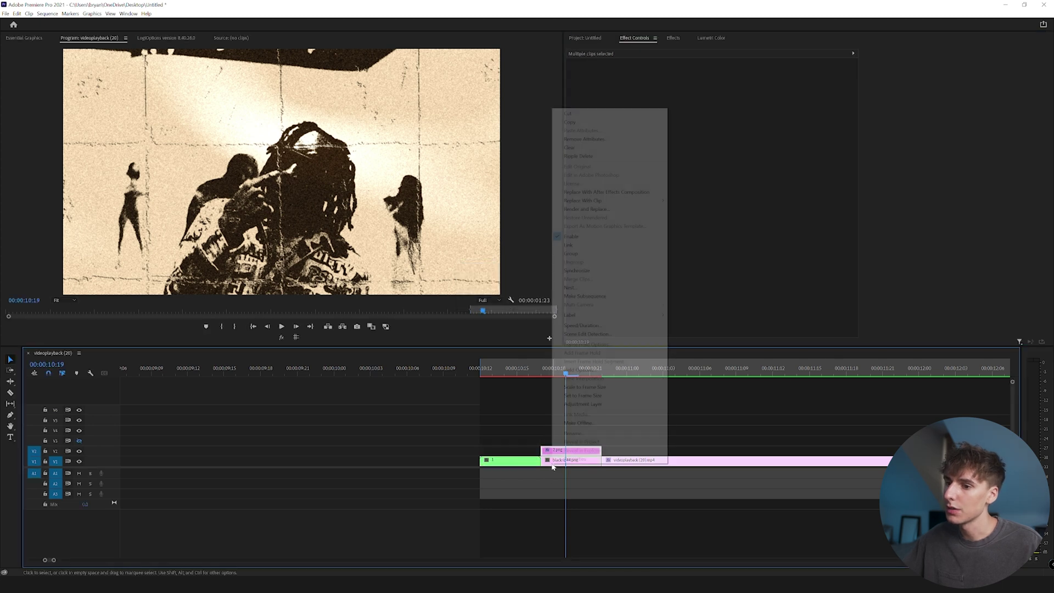
left_click(570, 289)
type("2")
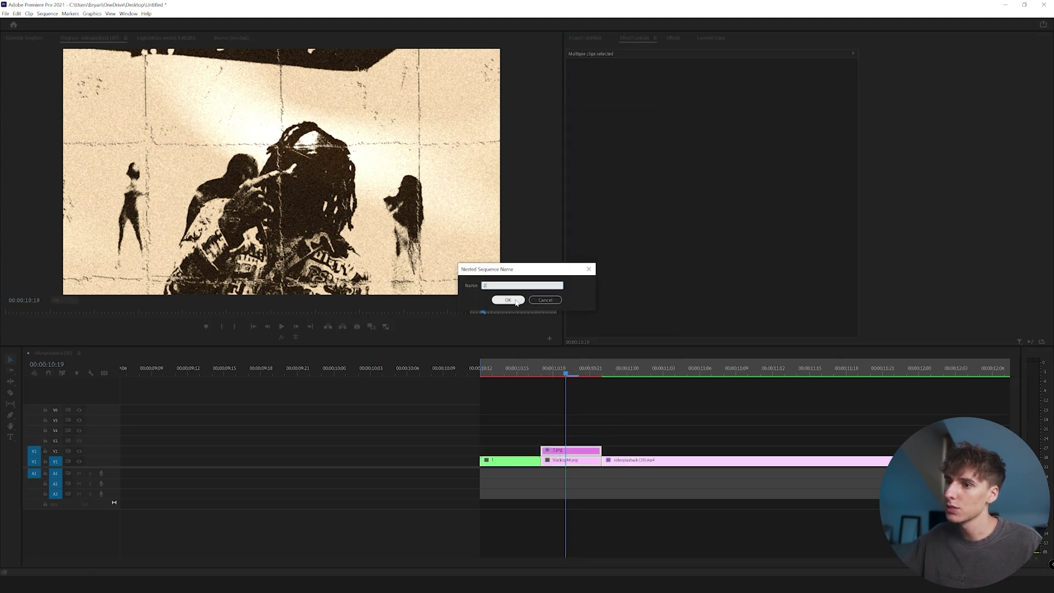
left_click(507, 299)
Search the effects for "transform" and apply Transform to nested clip 1.
left_click(673, 39)
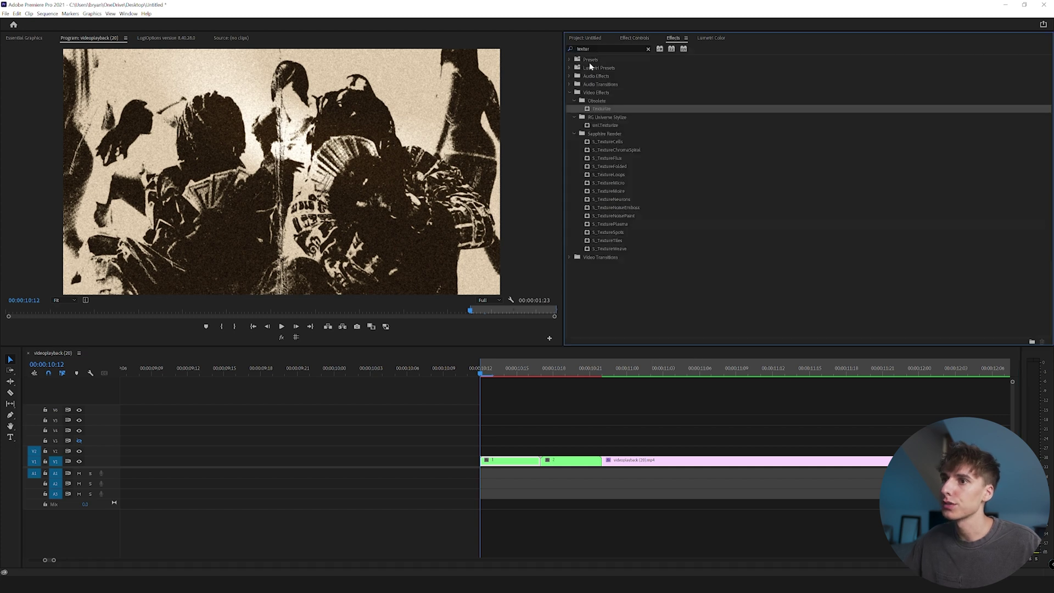
type("fro")
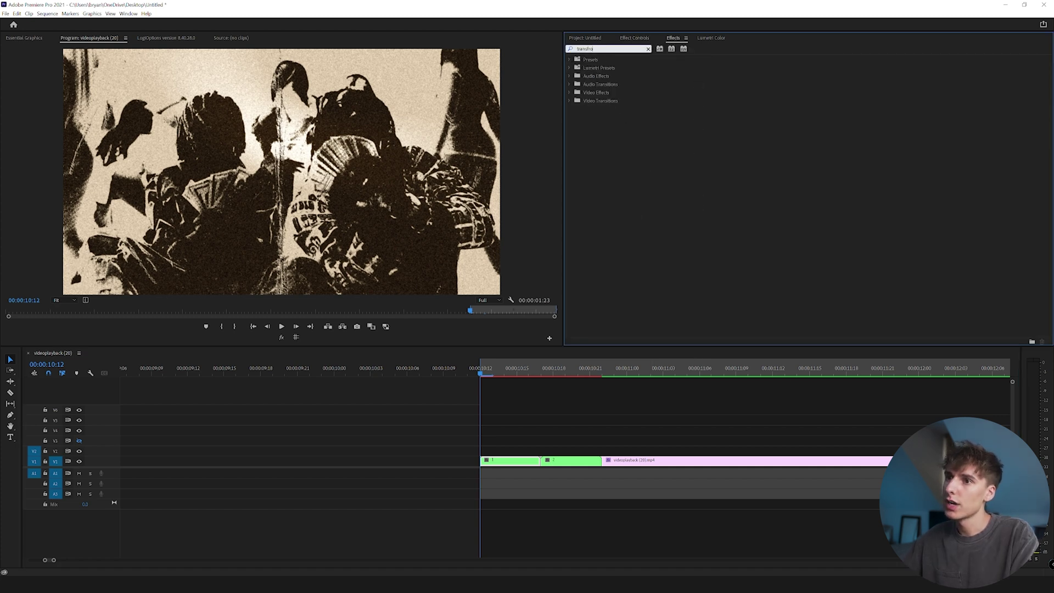
key("BackSpace")
key("BackSpace")
type("orm")
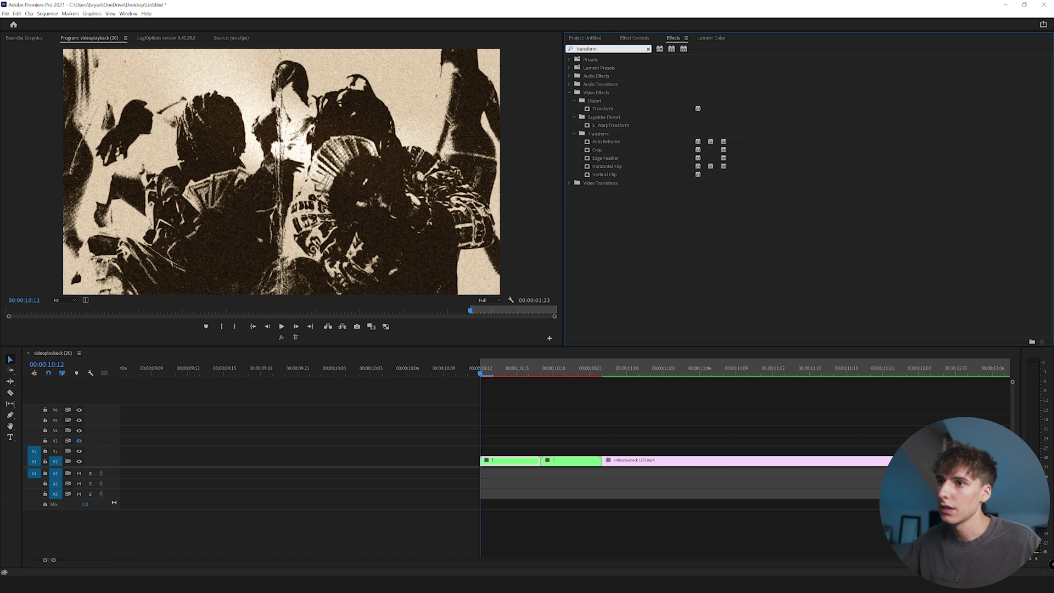
left_click_drag(598, 108, 487, 459)
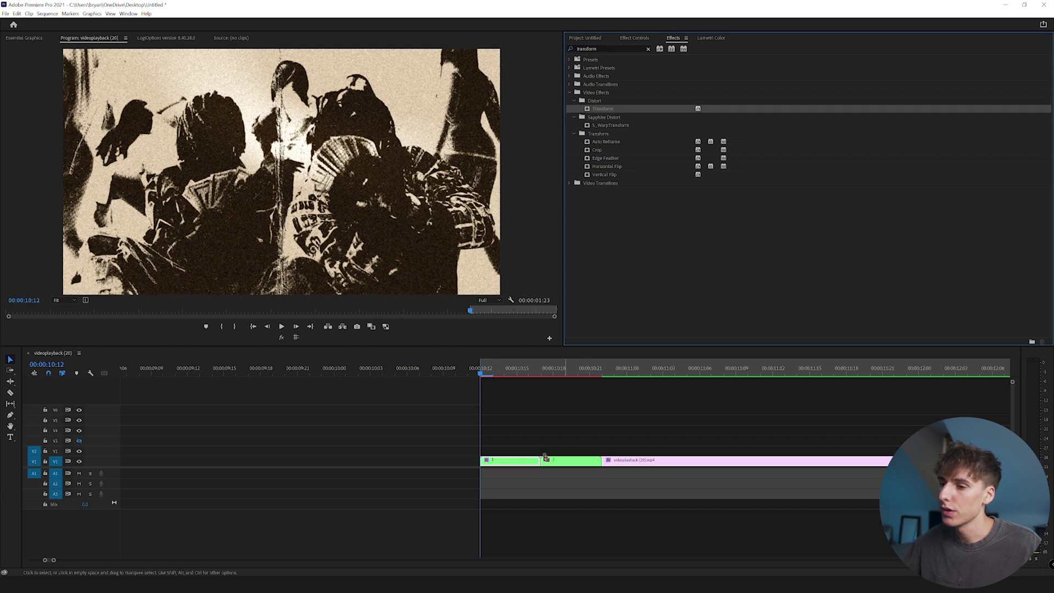
Set the Transform shutter angle to 360 and start Scale and Position keyframes at the beginning of nested clip 1.
left_click(634, 40)
mouse_move(713, 296)
left_mouse_down()
mouse_move(729, 296)
mouse_move(717, 295)
left_mouse_up()
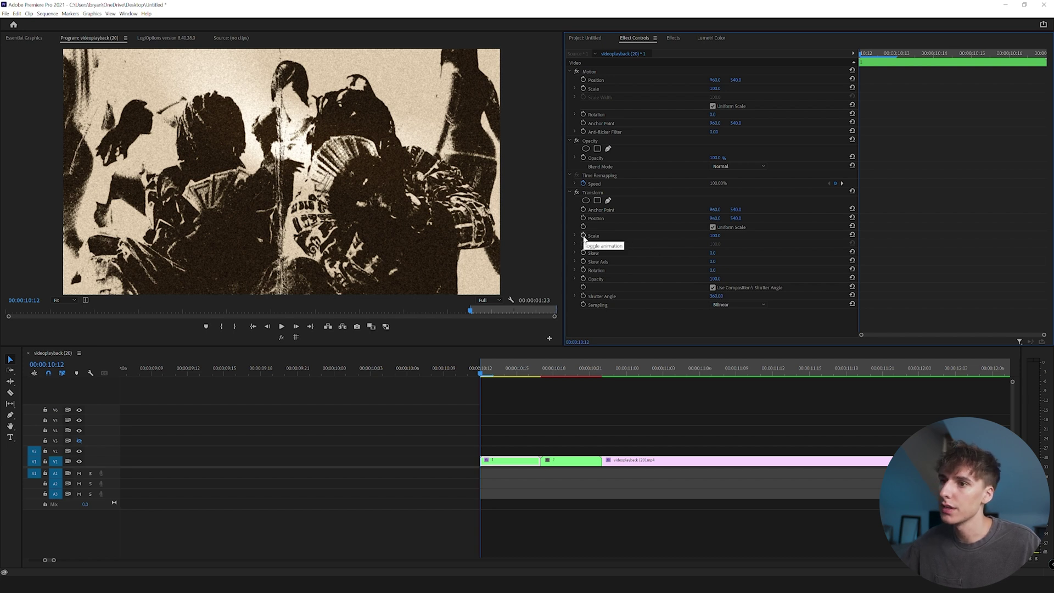
left_click(583, 236)
left_click(583, 218)
Keyframe a larger Transform scale and a shifted vertical position three frames on, and move both keyframes to the end of nested clip 1.
key("Right")
key("Right")
key("Right")
mouse_move(715, 235)
left_mouse_down()
mouse_move(734, 236)
mouse_move(722, 234)
mouse_move(719, 218)
mouse_move(730, 219)
mouse_move(722, 219)
left_mouse_up()
left_click_drag(953, 213, 1046, 236)
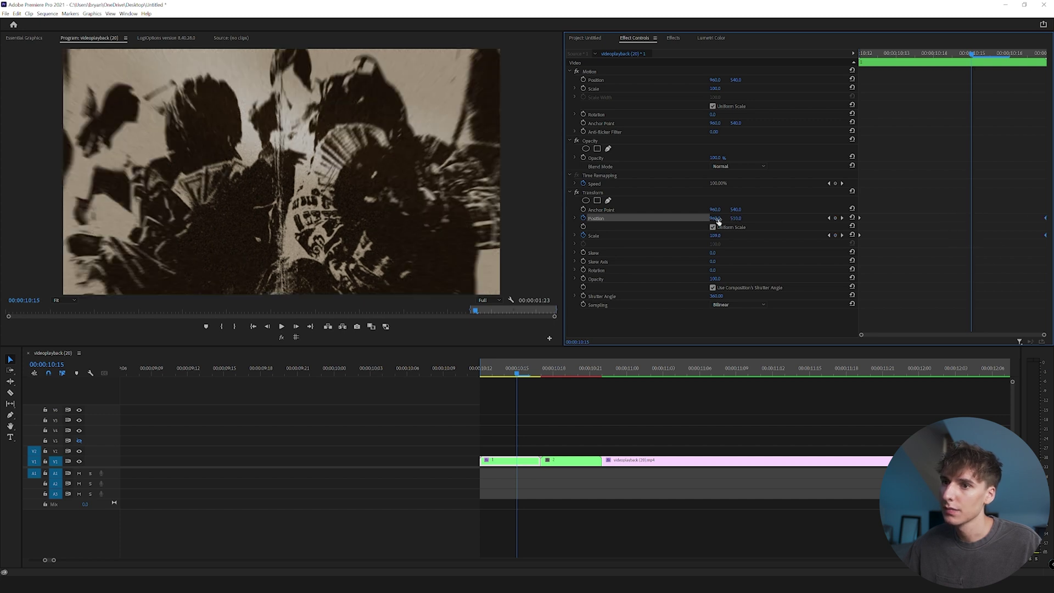
Copy the Transform effect to nested clip 2, and move nested clip 1's increased scale keyframe to its end.
left_click(599, 194)
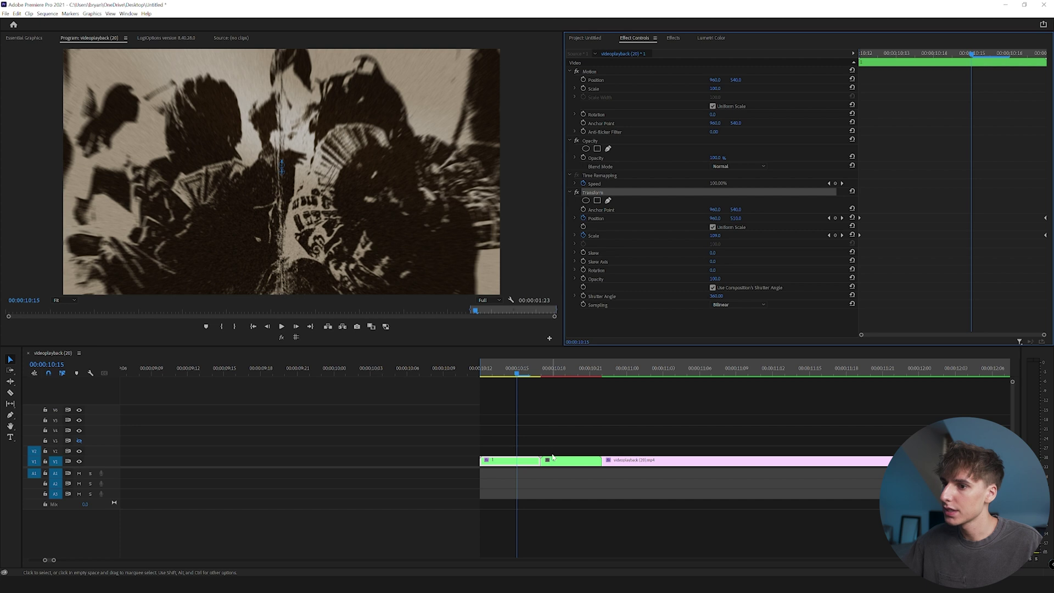
left_click(544, 376)
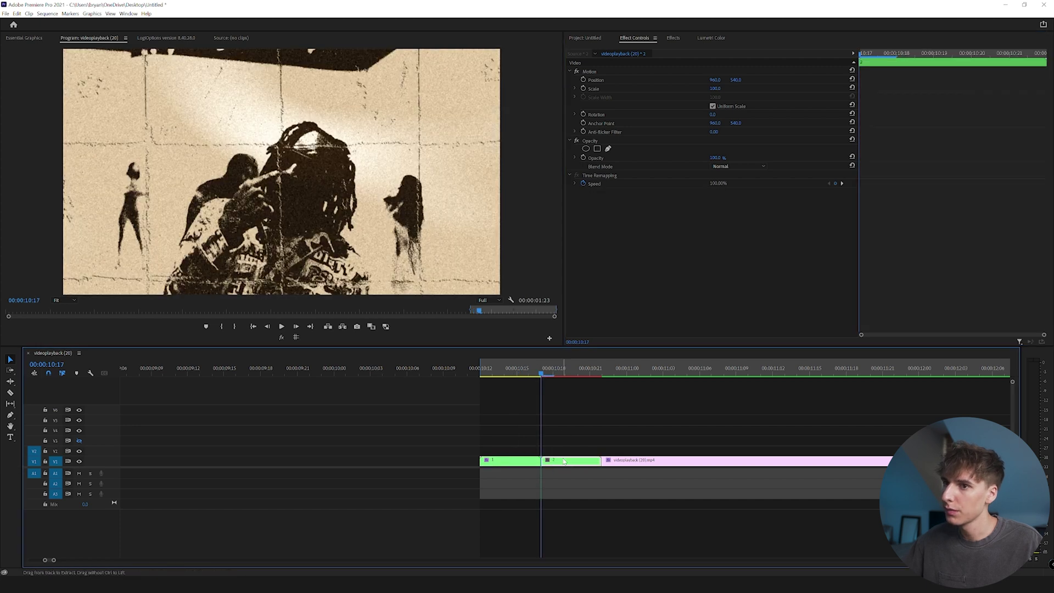
key("ctrl+v")
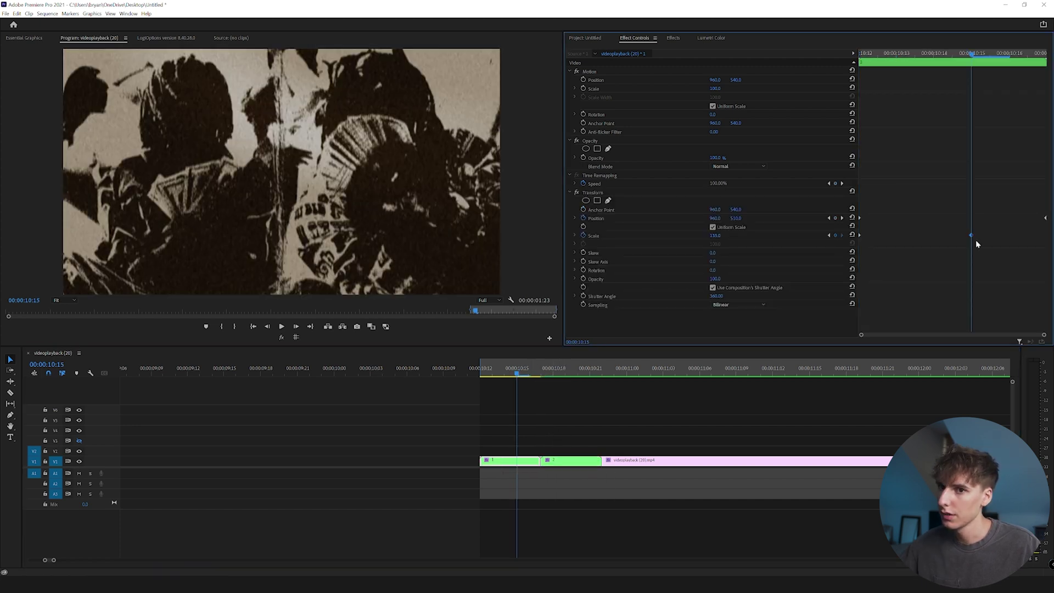
left_click_drag(973, 236, 1046, 237)
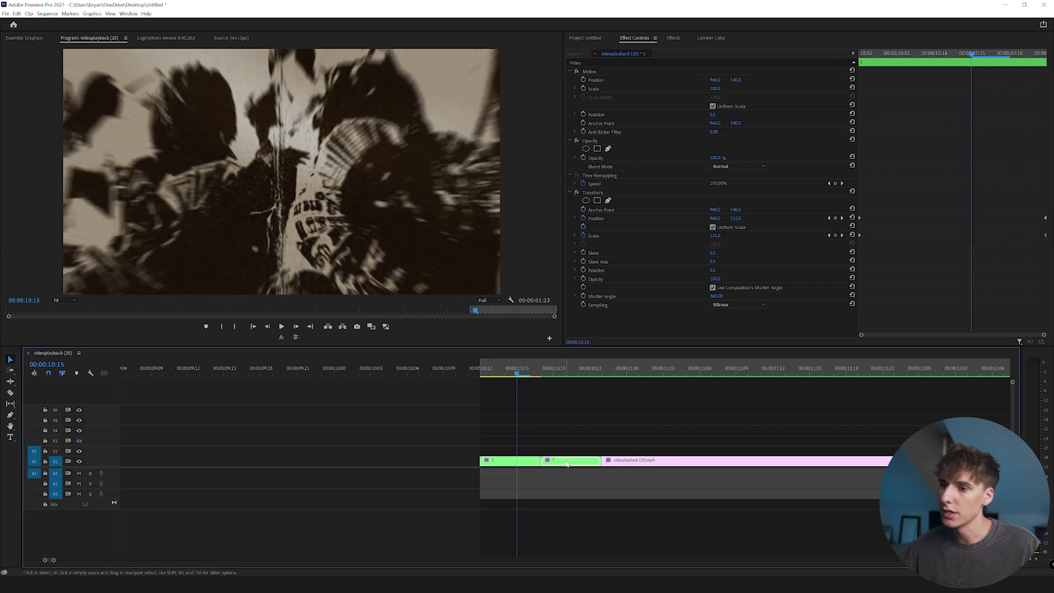
left_click(579, 376)
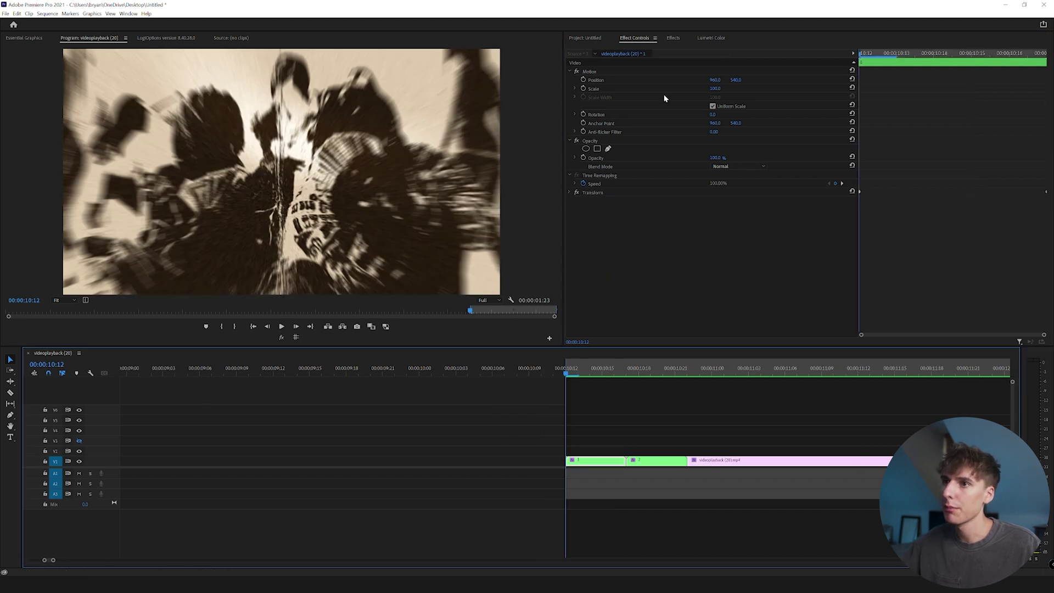
Search the effects for "shake" and apply S_Shake to nested clip 1.
left_click(674, 38)
left_click(625, 47)
type("shake")
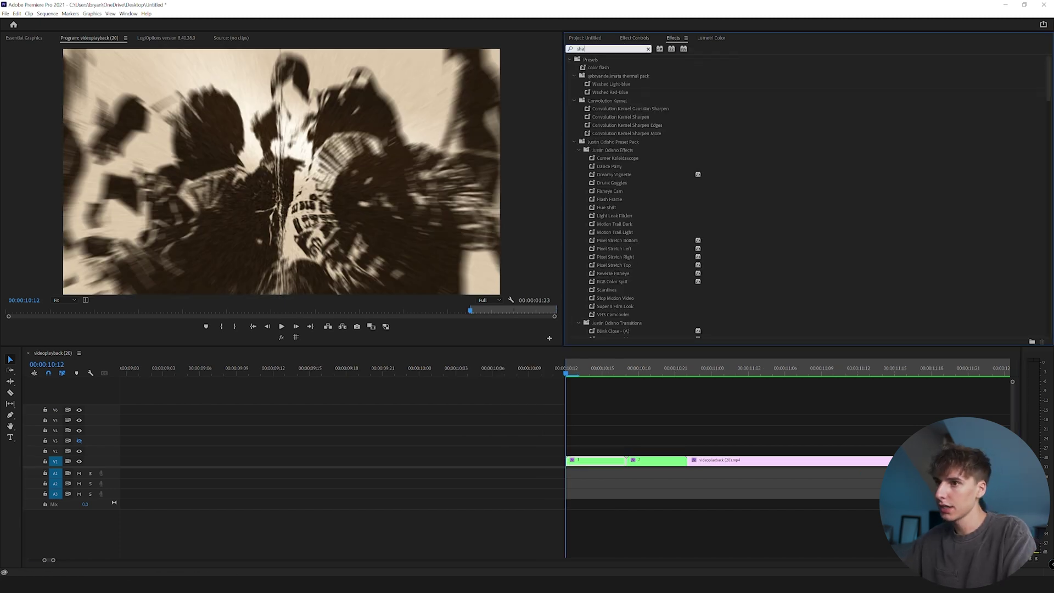
left_click_drag(601, 125, 576, 462)
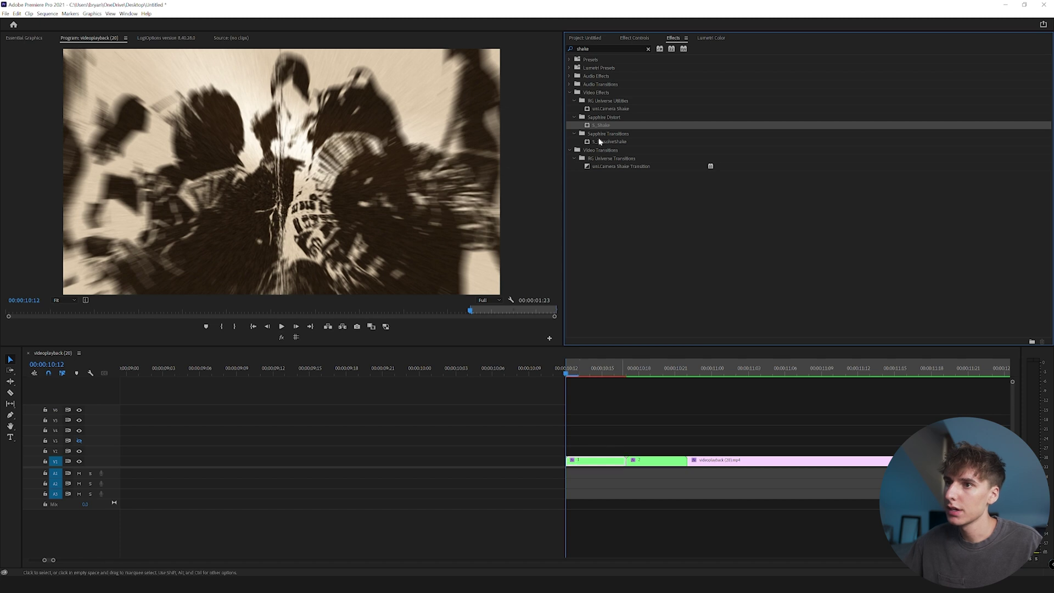
Move S_Shake above Transform in nested clip 1's effect order and expand its settings.
left_click(635, 38)
left_click(568, 200)
left_click_drag(585, 201, 569, 193)
left_click(569, 192)
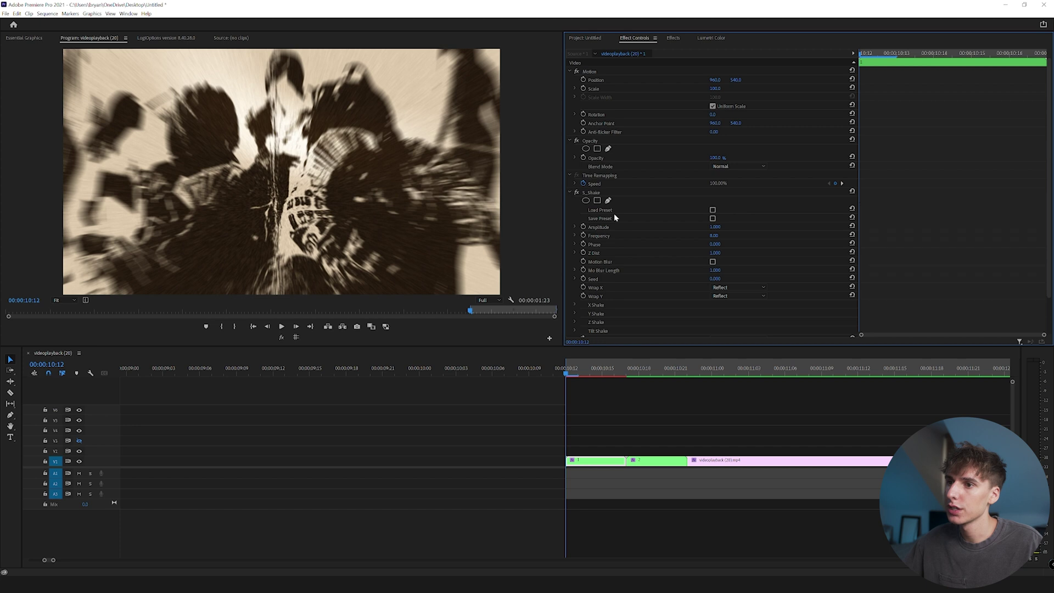
Set the S_Shake amplitude to 0.3 and the frequency to 3 on nested clip 1.
left_click(715, 227)
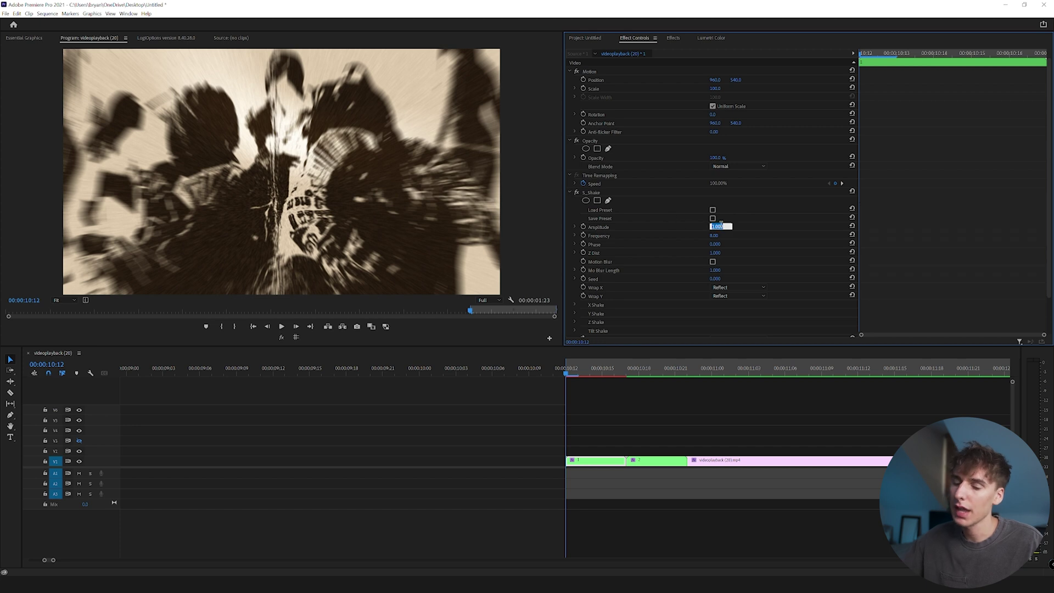
type("0.3")
key("Tab")
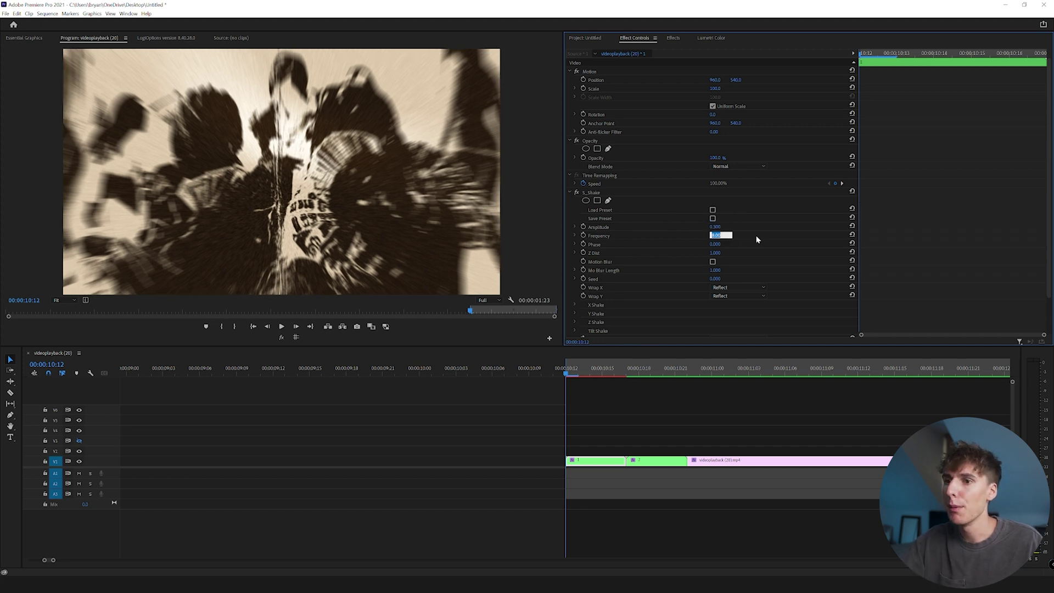
type("3")
key("Return")
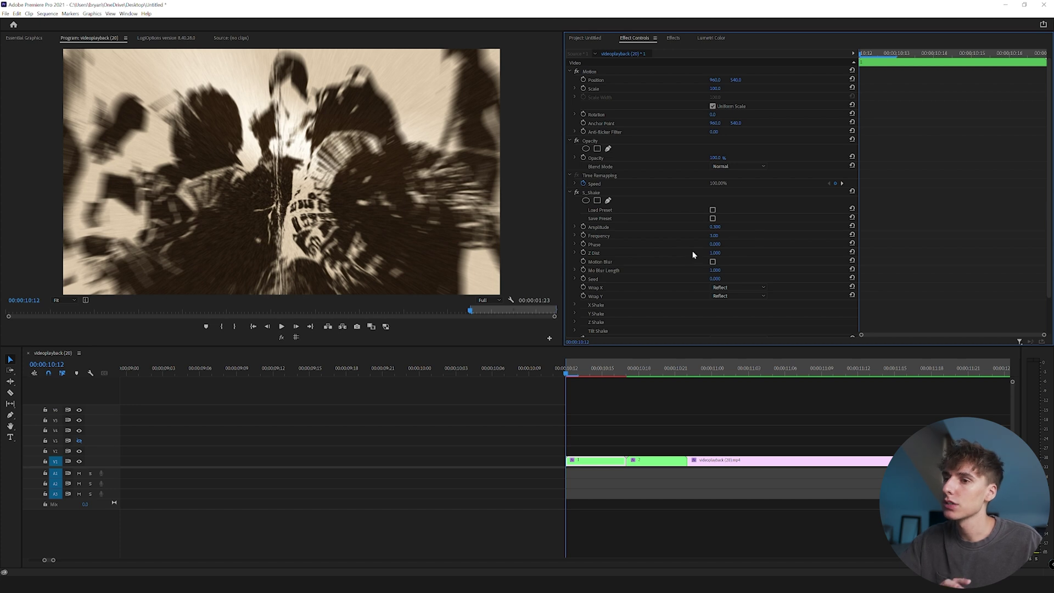
Copy S_Shake from nested clip 1 to nested clip 2 and place it above Transform in the effect order.
left_click(570, 192)
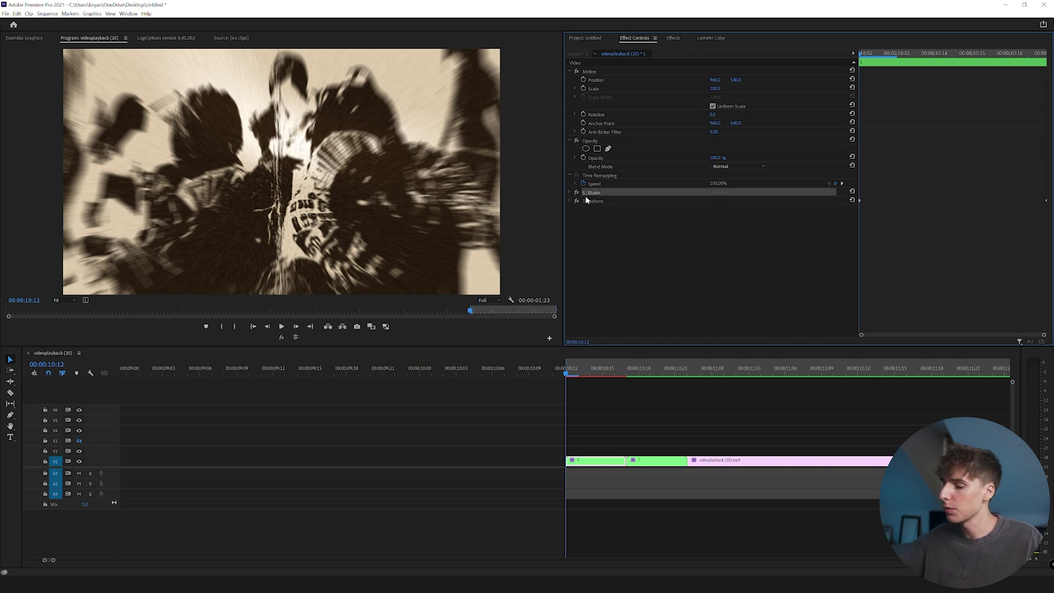
left_click(650, 461)
key("ctrl+v")
left_click_drag(596, 313, 597, 188)
left_click(570, 201)
left_click_drag(693, 372, 687, 401)
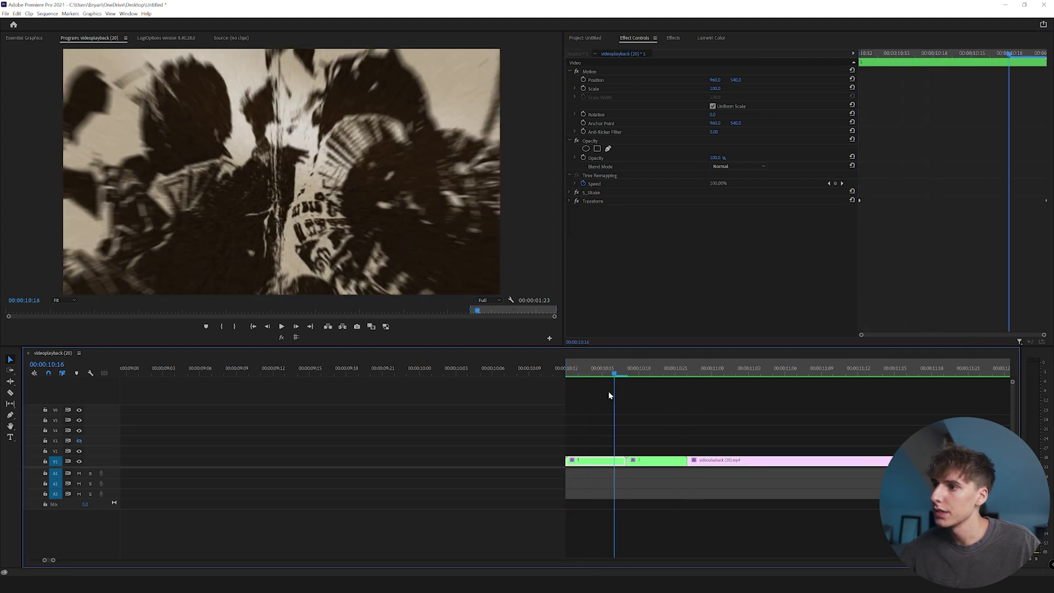
Move the remaining video clip up to V2 and line up different black paper texture stills beneath it on V1.
key("minus")
mouse_move(605, 464)
left_mouse_down()
mouse_move(606, 442)
mouse_move(607, 451)
left_mouse_up()
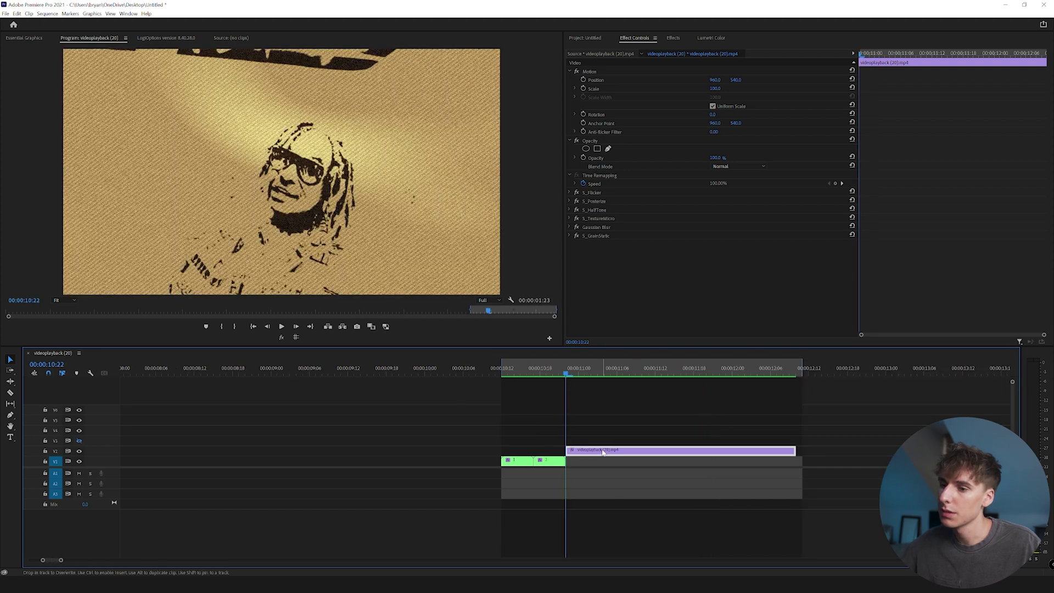
left_click(580, 39)
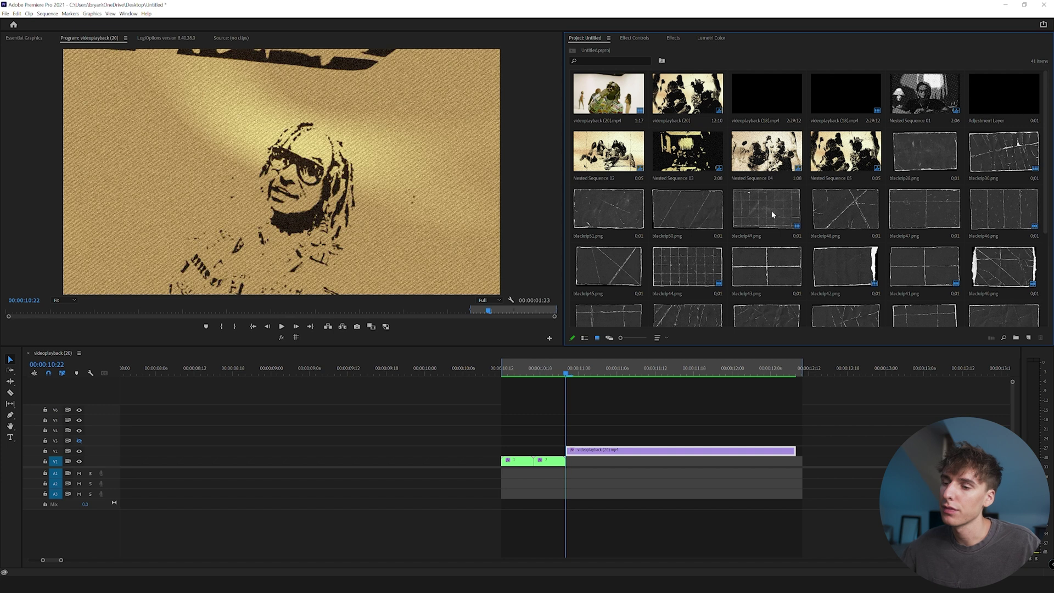
left_click_drag(60, 560, 54, 560)
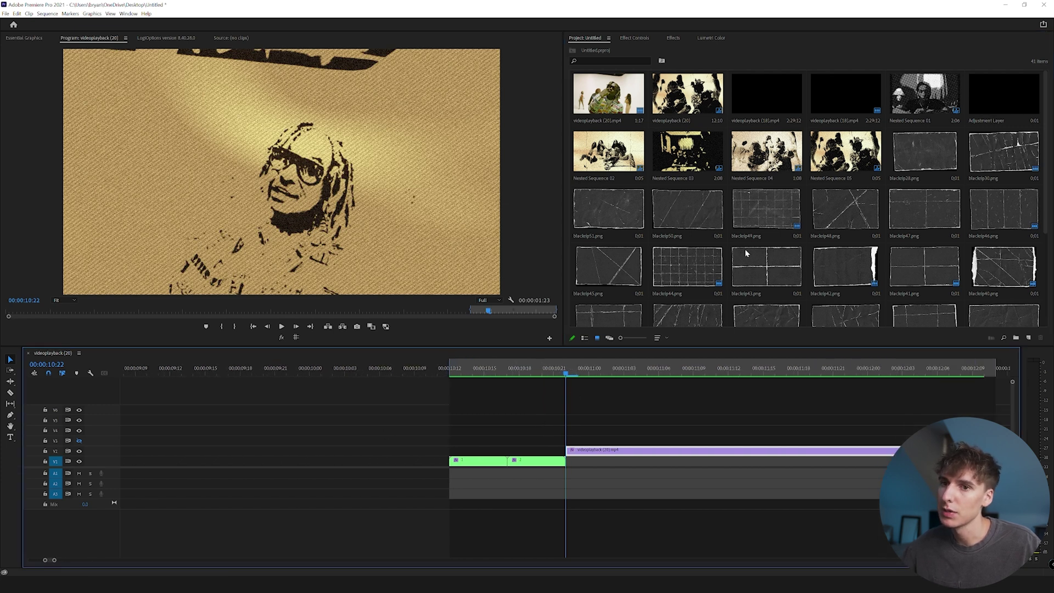
left_click_drag(767, 179, 571, 462)
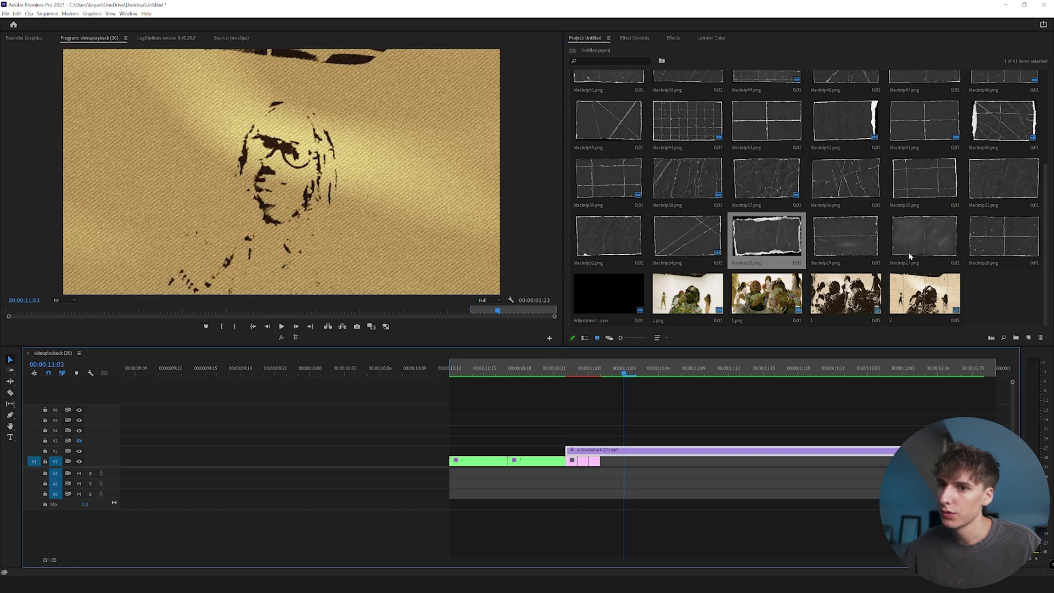
left_click_drag(1003, 237, 604, 461)
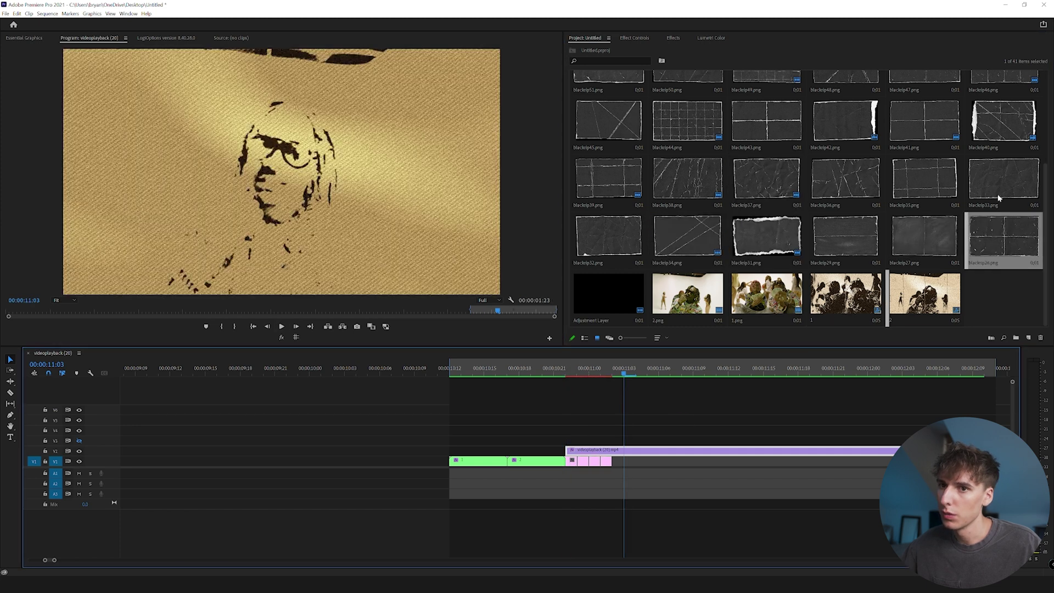
left_click(565, 373)
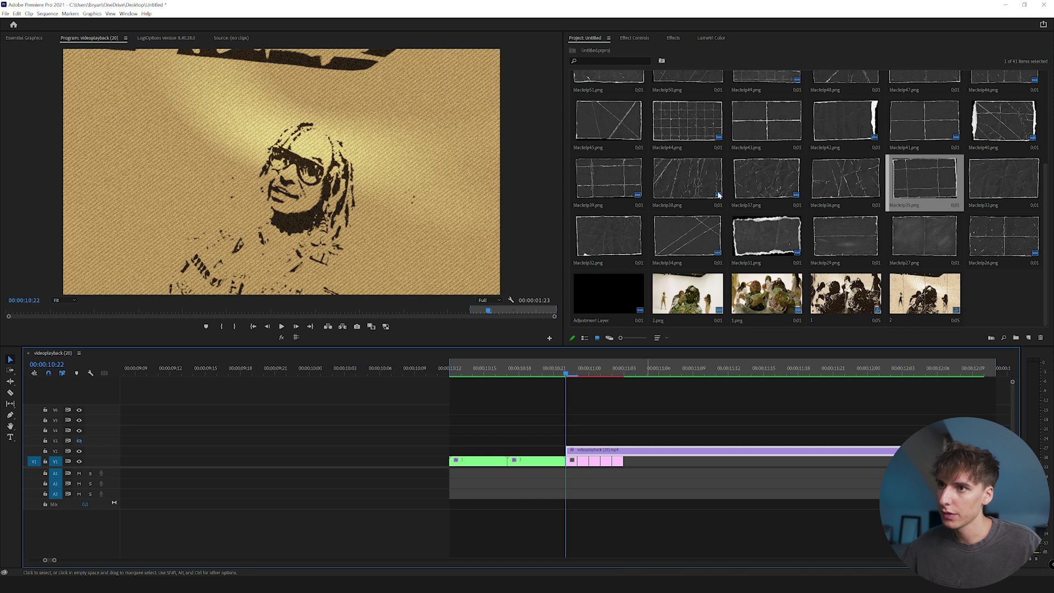
Copy the Texturize effect from 2.png in nested sequence 2 to the V2 video clip and place it first among the applied effects.
left_click(643, 38)
double_click(528, 462)
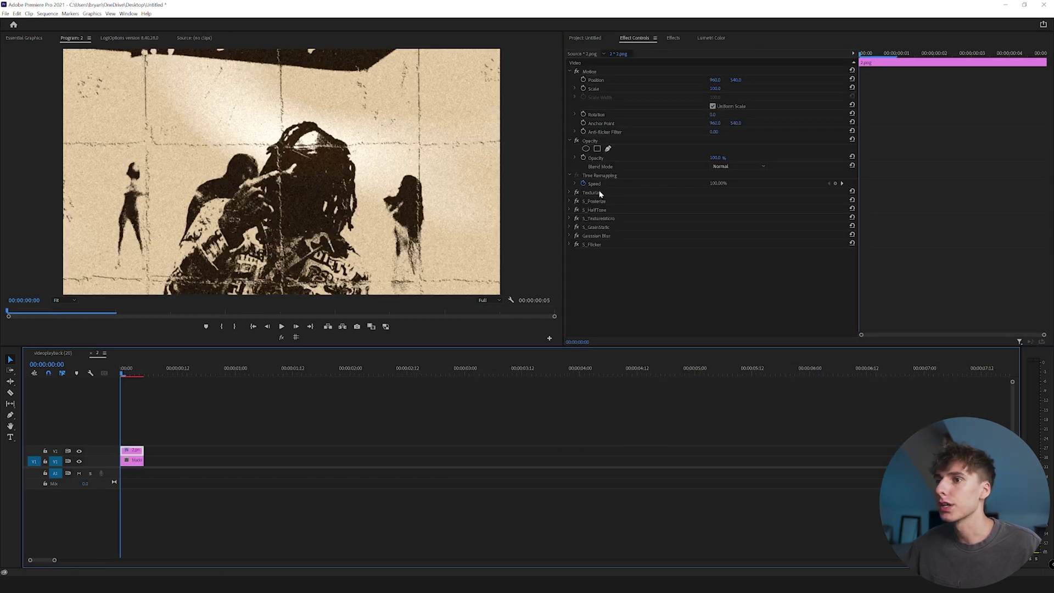
left_click(600, 192)
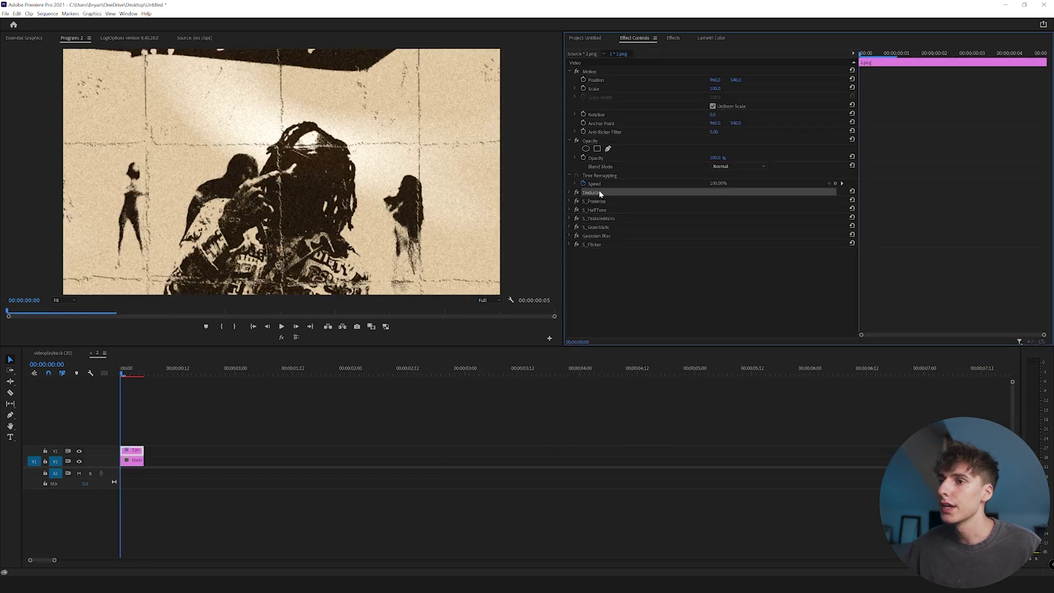
left_click(91, 354)
left_click(617, 452)
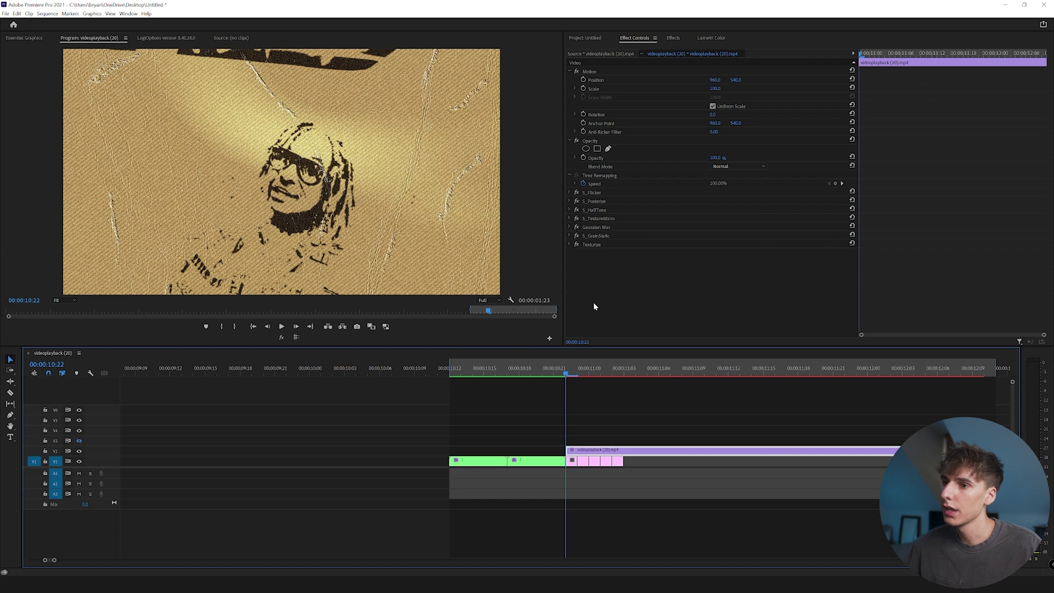
left_click_drag(591, 244, 598, 188)
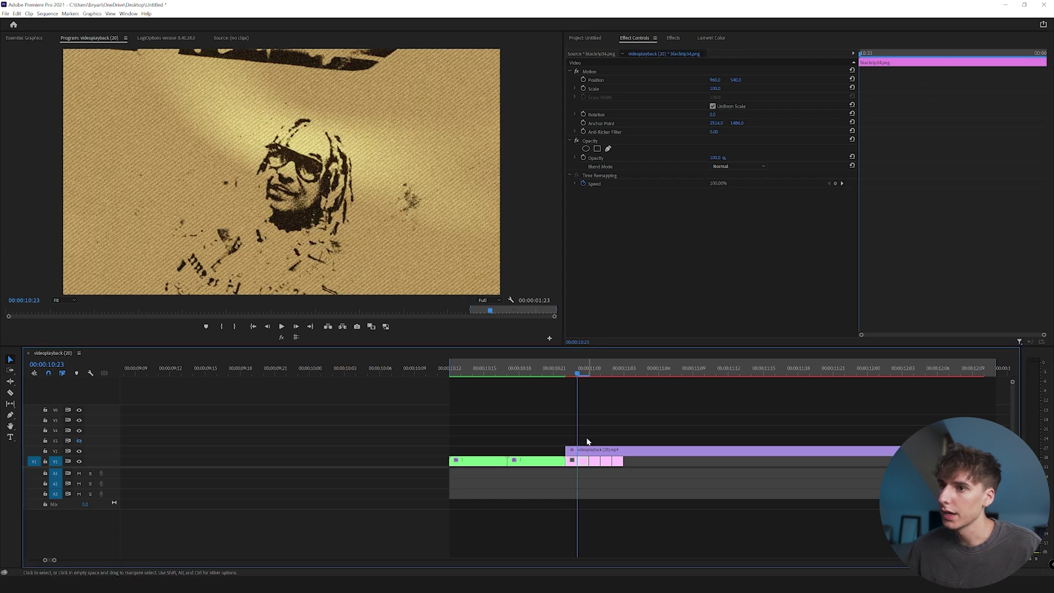
Move S_Flicker to the end of the V2 clip's effect order and set its amplitude to 0.3.
left_click(588, 450)
left_click_drag(585, 204, 589, 200)
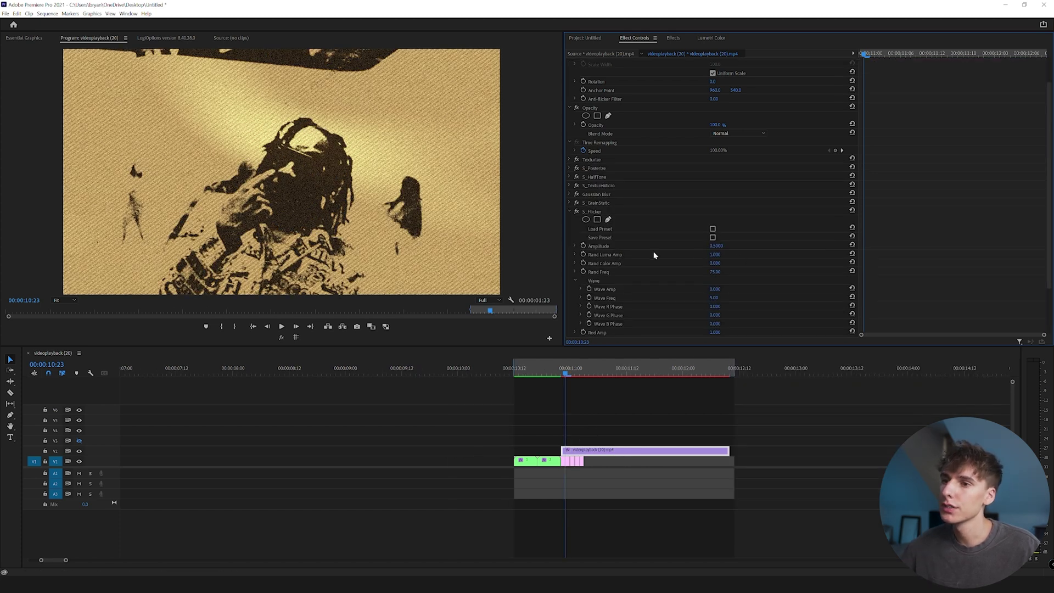
left_click(600, 248)
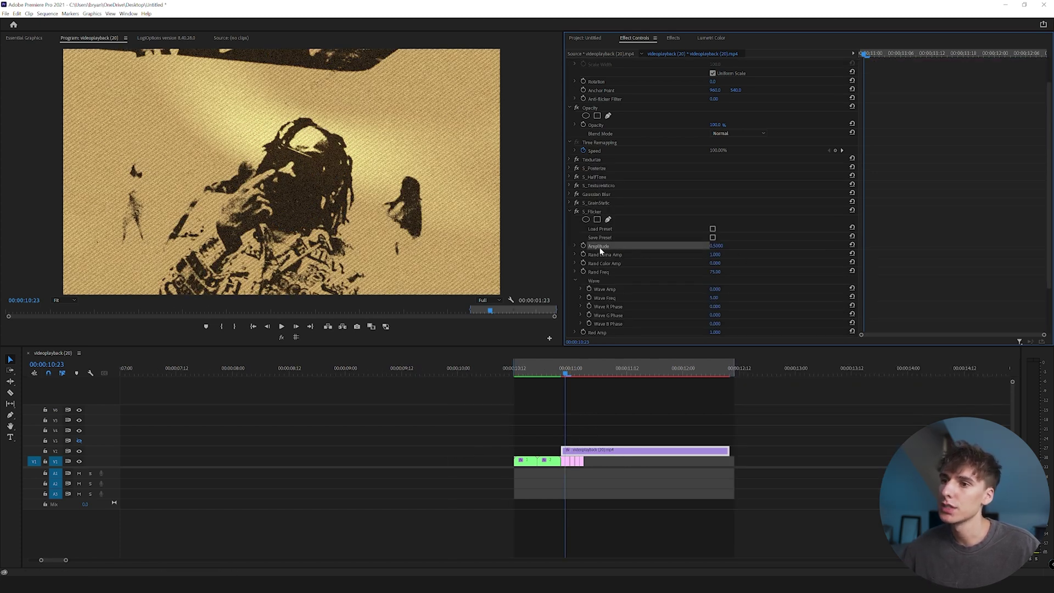
left_click(546, 460)
left_click(579, 451)
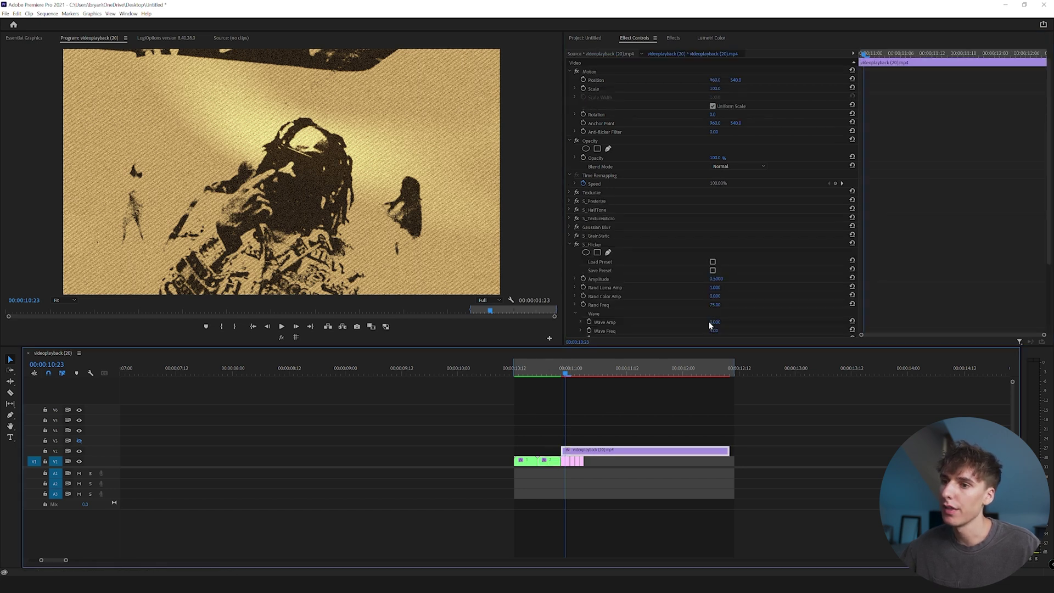
left_click(716, 278)
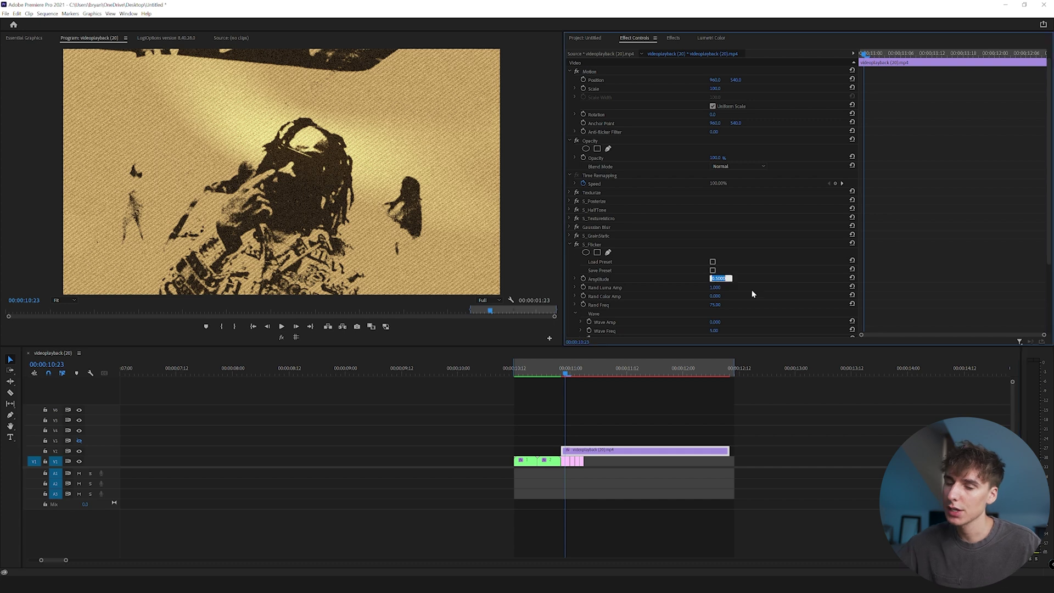
type(".3")
key("Return")
left_click(570, 245)
left_click(592, 244)
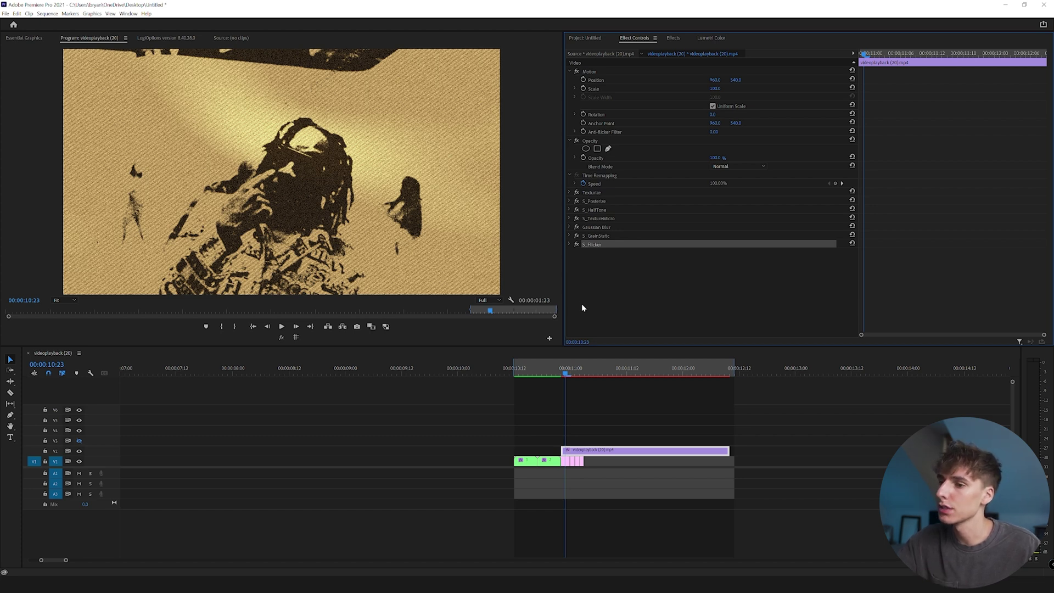
Set S_HalfTone Color1 to pale beige BFAE94 at the start of the V2 clip and enable keyframing for it.
left_click(571, 374)
left_click_drag(576, 375, 563, 376)
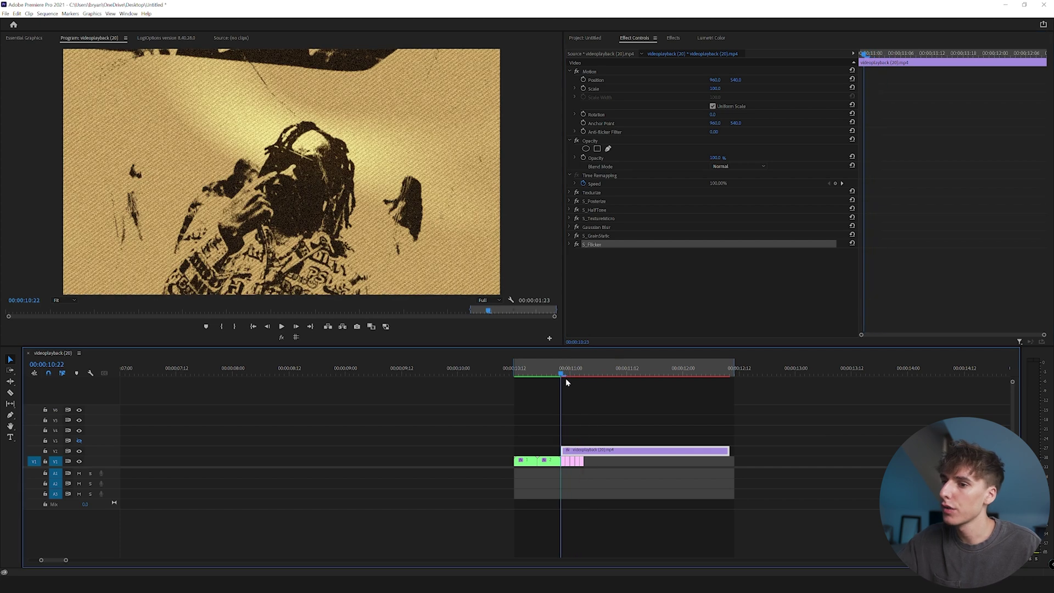
left_click(571, 210)
left_click(716, 305)
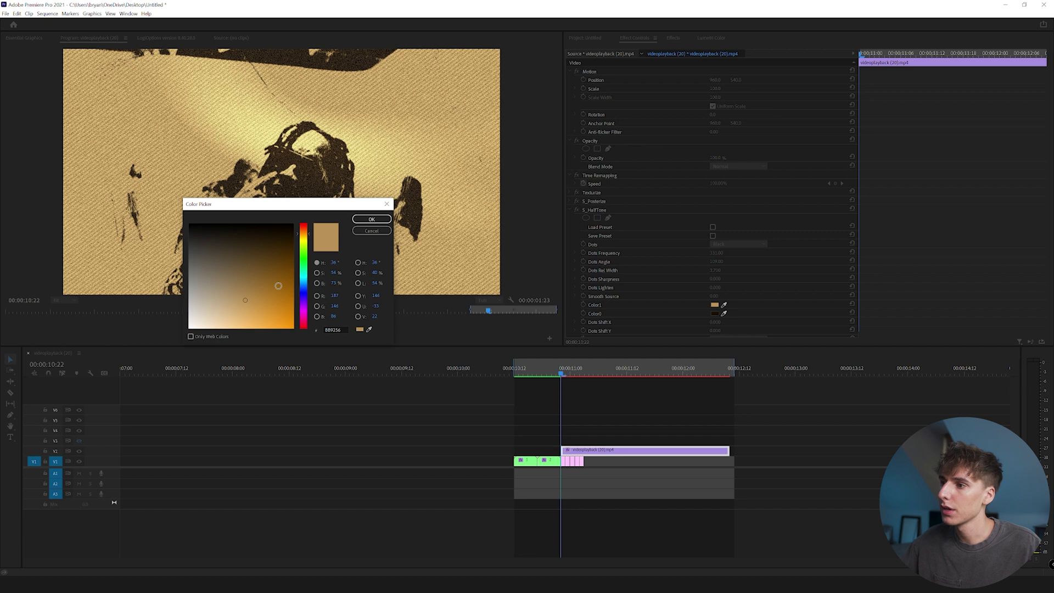
left_click_drag(229, 303, 215, 302)
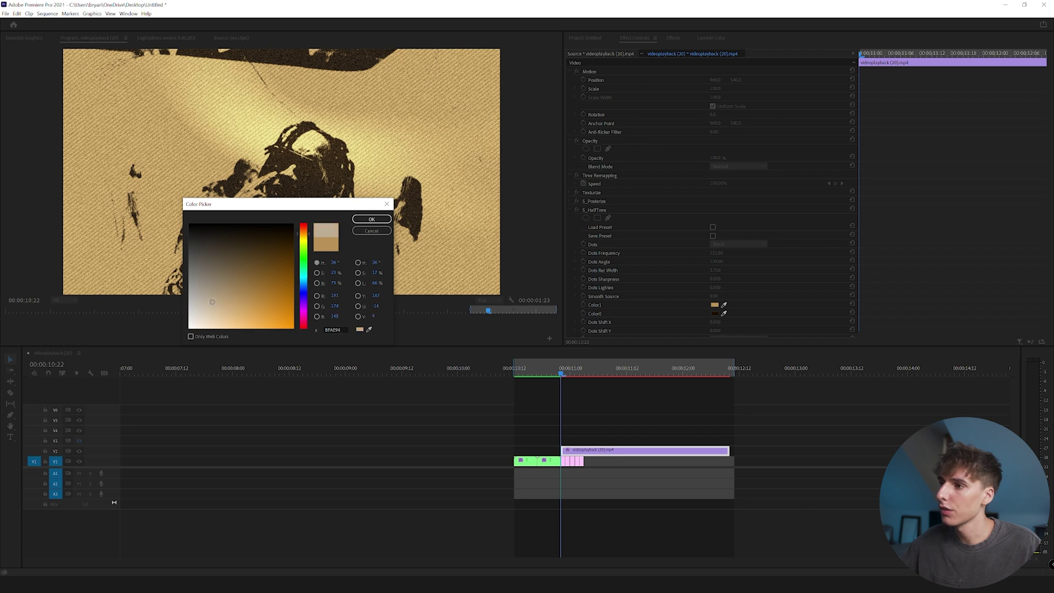
left_click(381, 220)
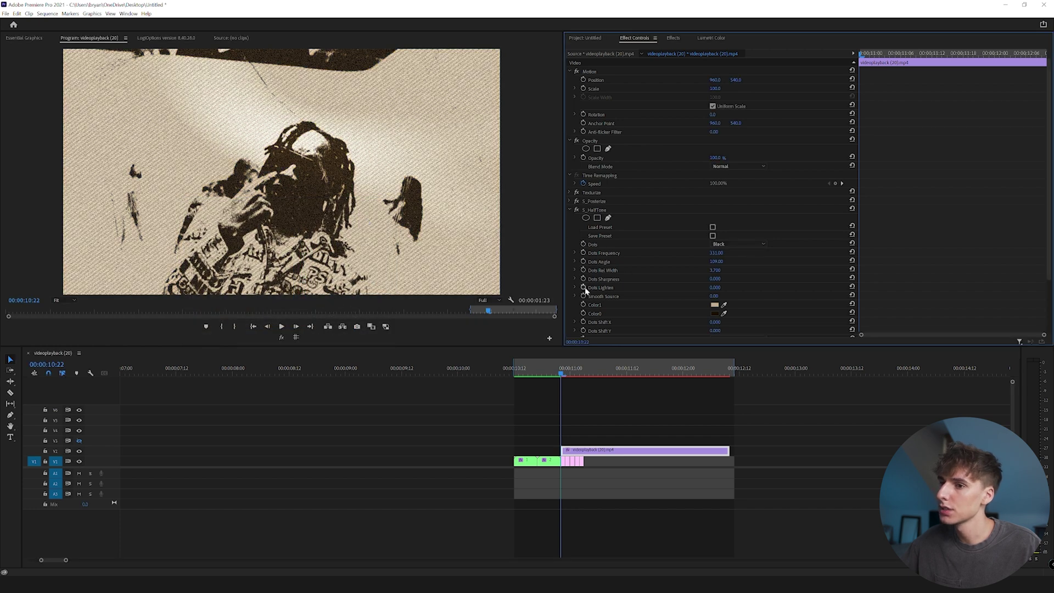
left_click(584, 305)
Add a second S_HalfTone Color1 keyframe at 00:00:11:03 with a more saturated tan.
left_click_drag(542, 363, 562, 374)
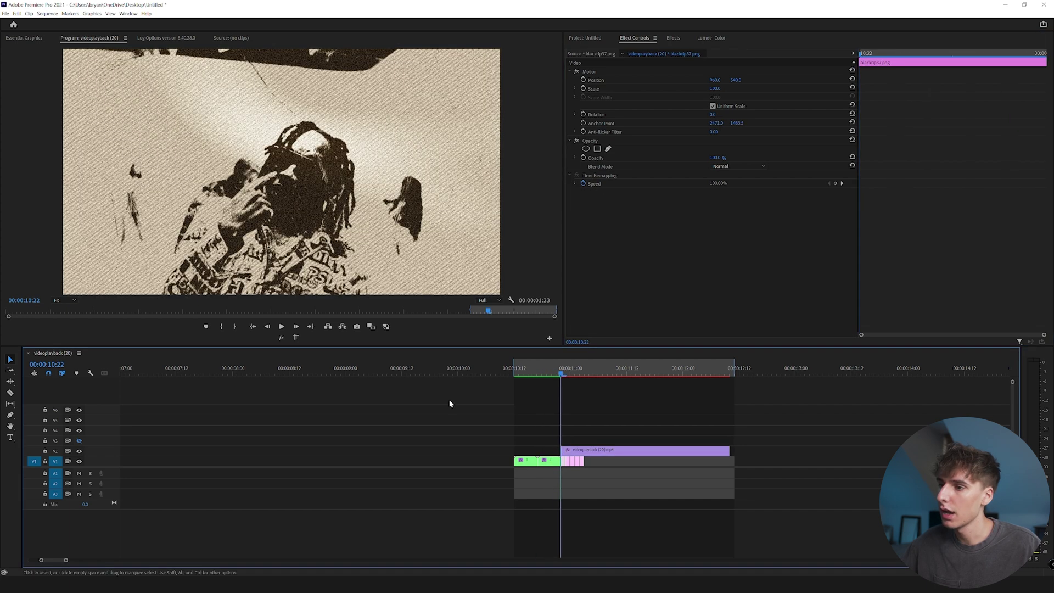
left_click(297, 327, "shift")
left_click(569, 449)
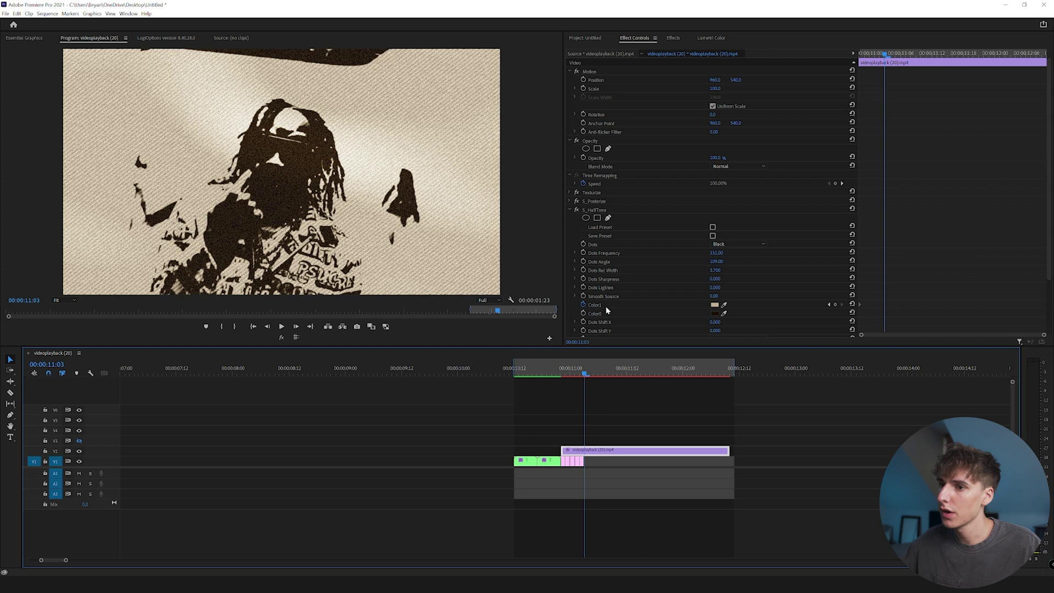
left_click(858, 308)
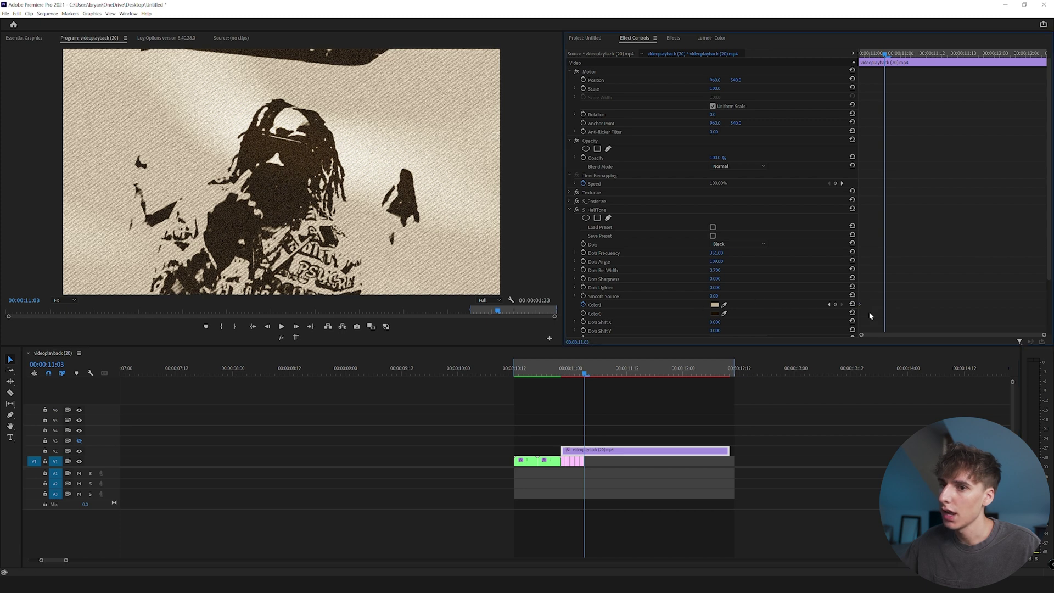
left_click(714, 305)
left_click(235, 302)
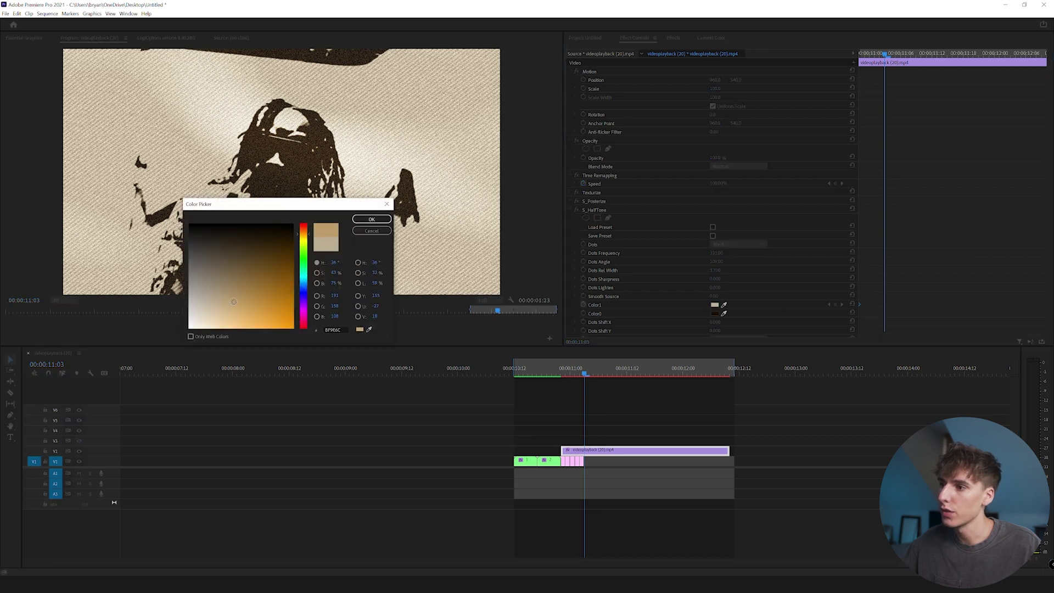
left_click(368, 219)
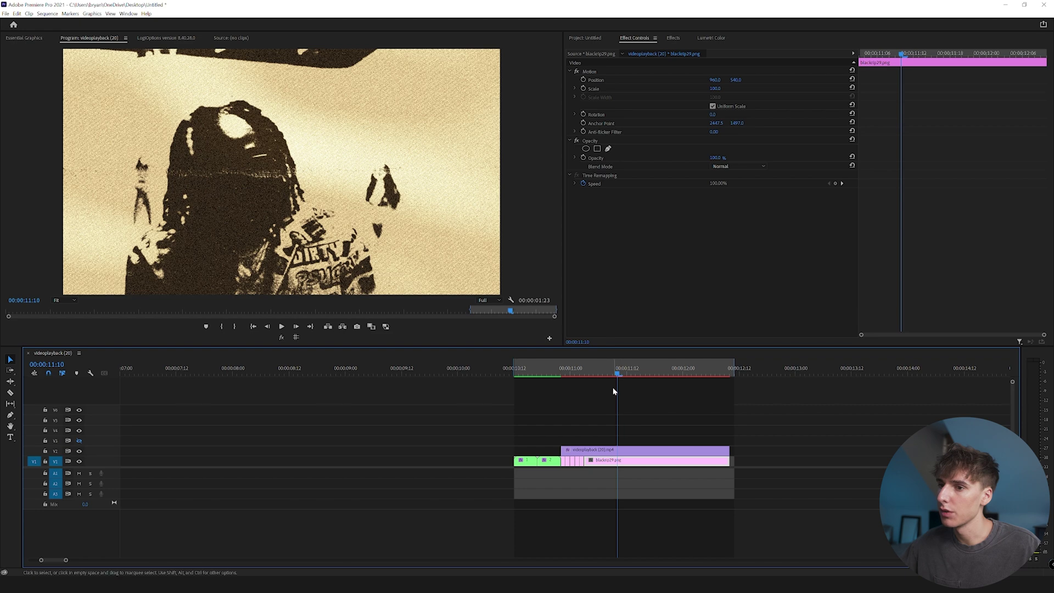
Nest the V2 video clip together with all the paper stills beneath it.
left_click_drag(617, 372, 538, 376)
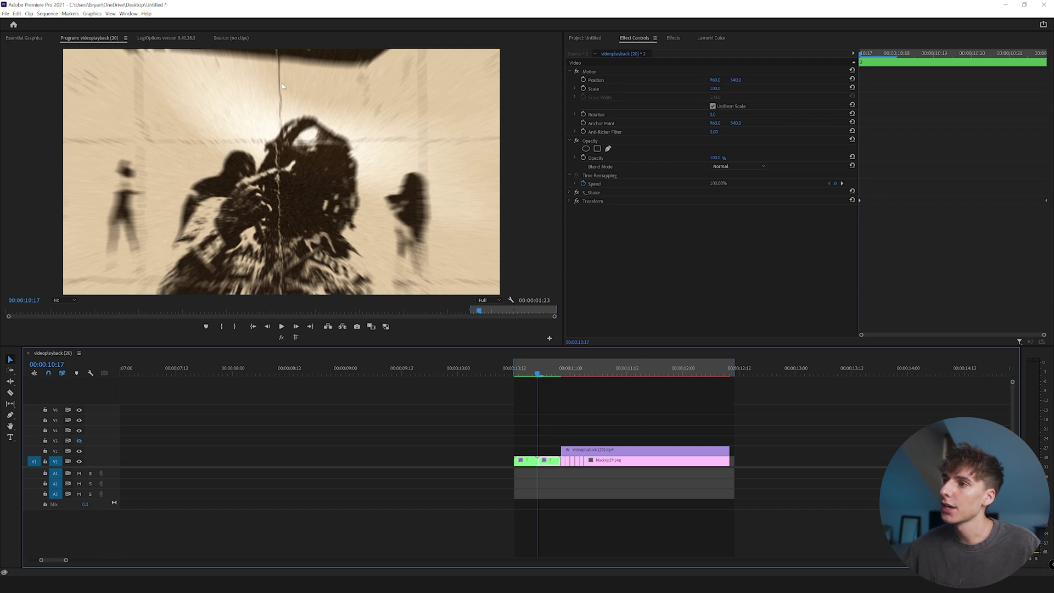
left_click_drag(553, 376, 598, 376)
left_click_drag(644, 439, 565, 465)
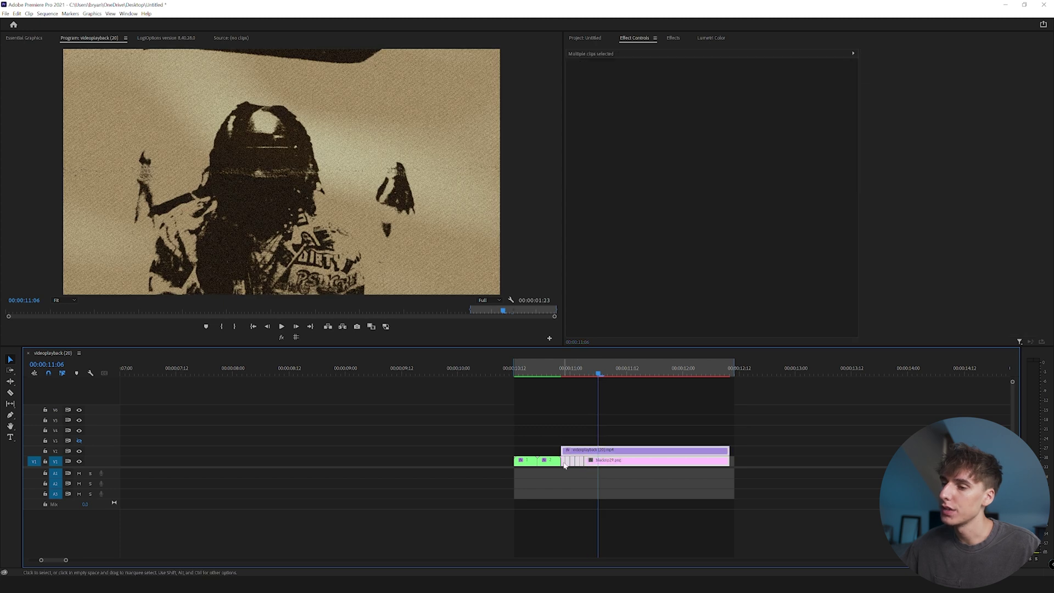
right_click(584, 459)
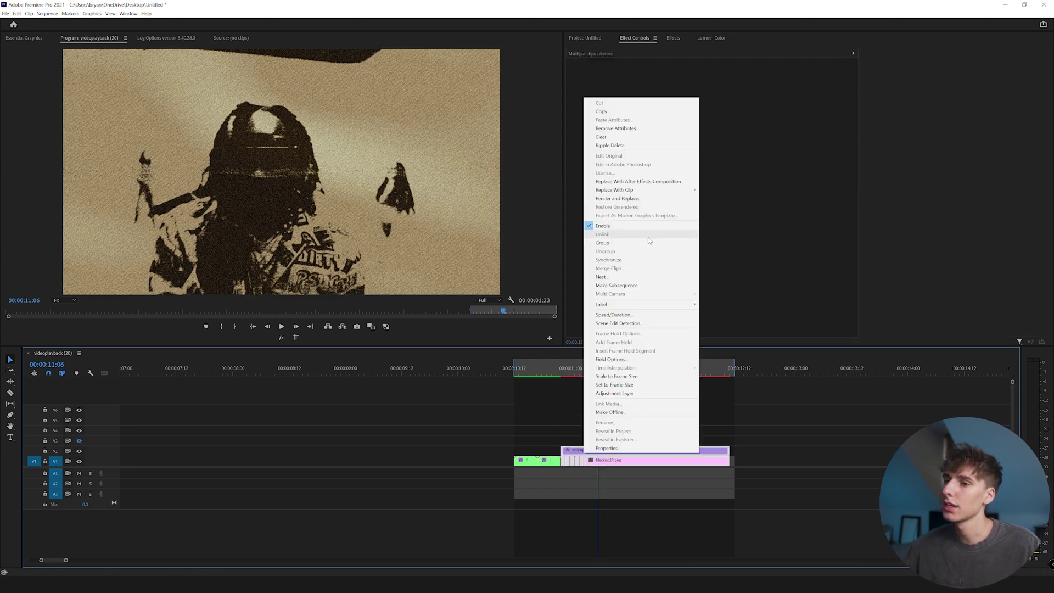
left_click(632, 279)
type("4")
left_click(507, 300)
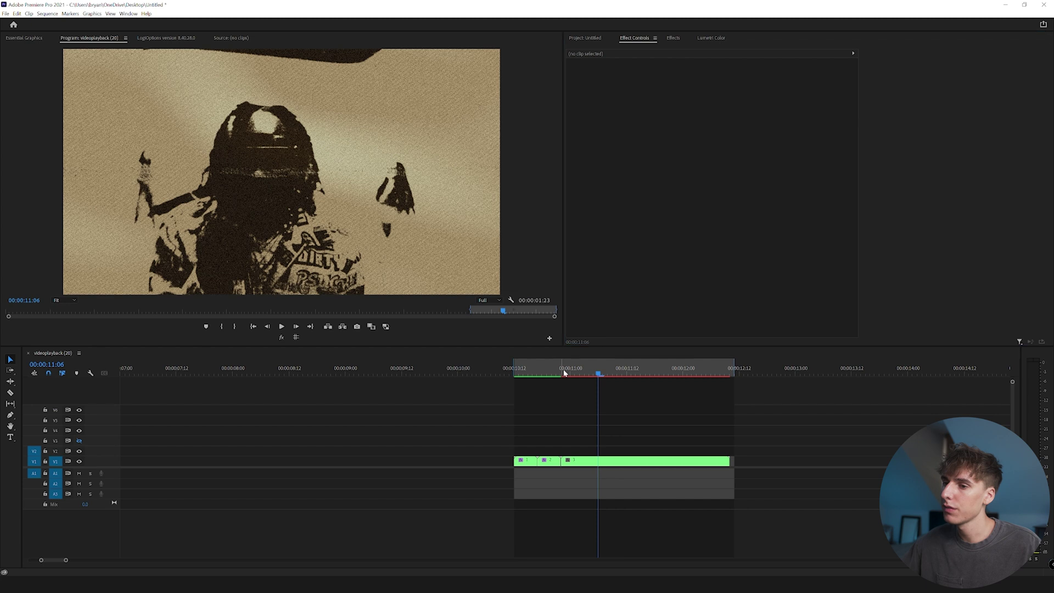
Search the effects for "transform" and apply Transform to the new nested clip, with the playhead at the clip's start.
left_click(561, 374)
left_click(673, 38)
double_click(583, 49)
type("transform")
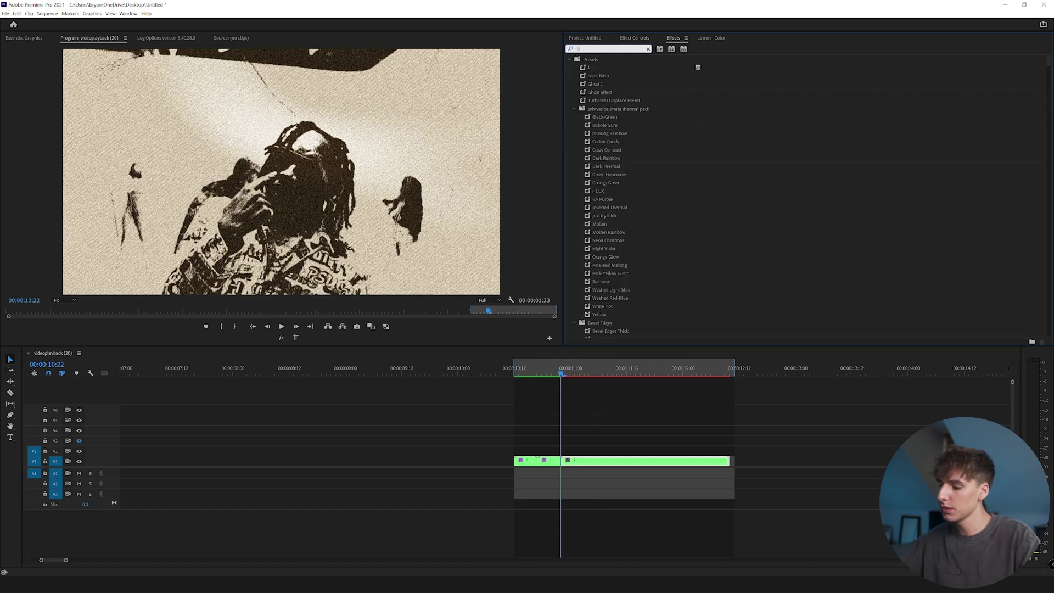
left_click_drag(602, 108, 569, 461)
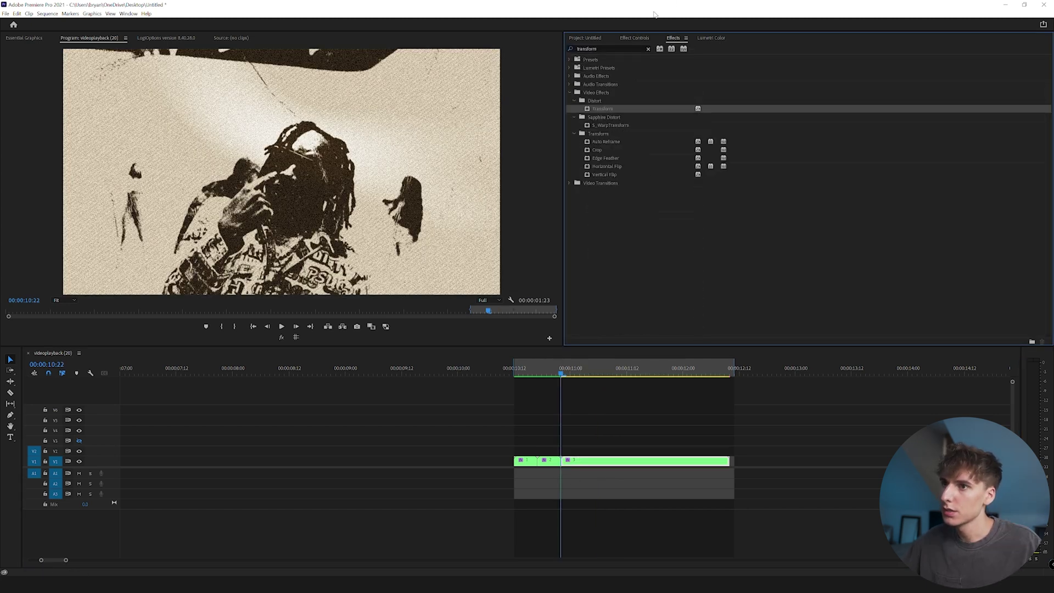
Keyframe Transform's Position and Scale from the start to the end of the third nested clip, enlarging and lowering the picture at its end.
left_click(625, 38)
left_click(584, 236)
left_click(583, 218)
left_click(1000, 54)
left_click_drag(1000, 58, 1010, 58)
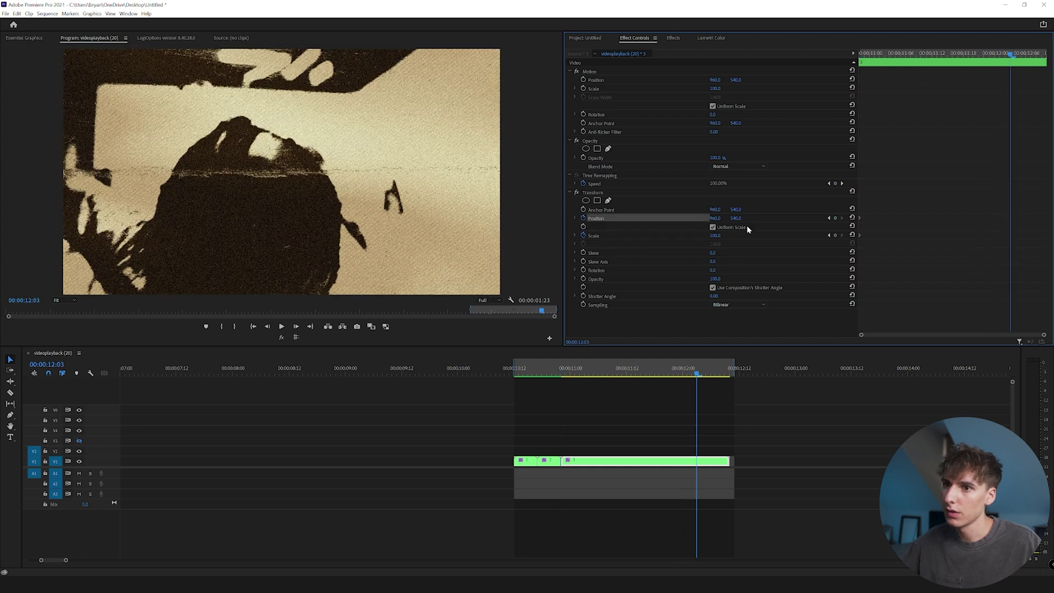
left_click_drag(714, 236, 653, 218)
left_click_drag(1017, 243, 1045, 235)
left_click_drag(915, 58, 861, 59)
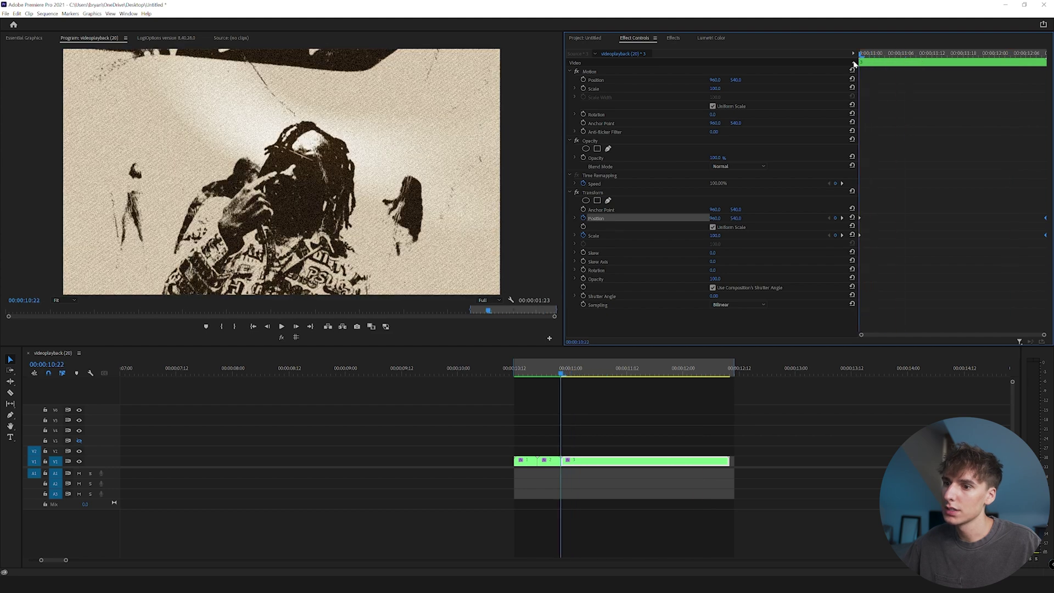
mouse_move(562, 374)
left_mouse_down()
mouse_move(605, 375)
mouse_move(572, 377)
left_mouse_up()
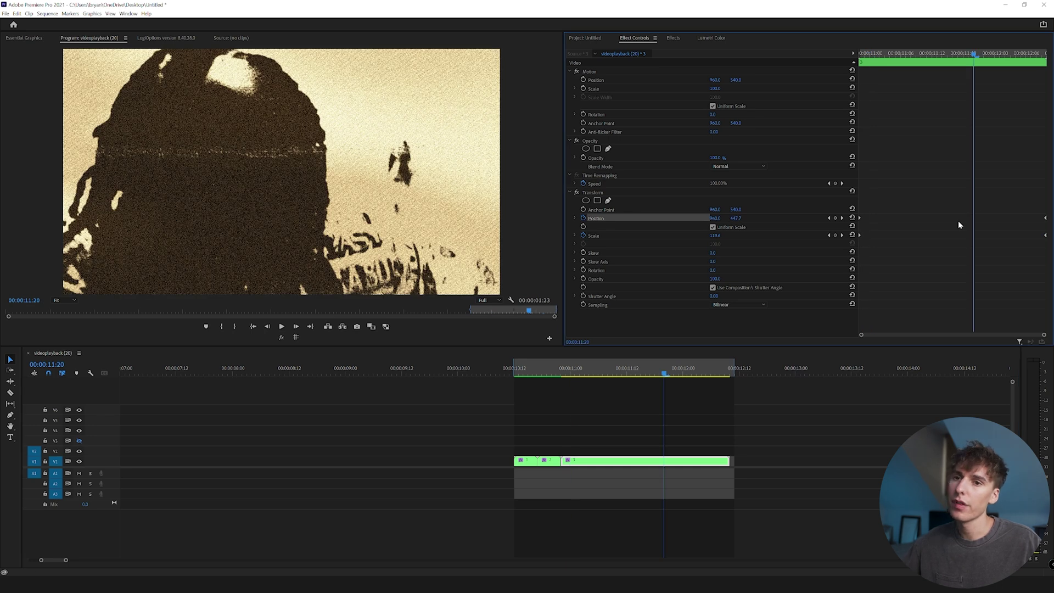
Add Transform Scale and Position keyframes with the enlarged, lowered values to the third nested clip and place them at 00:00:11:03.
left_click(835, 235)
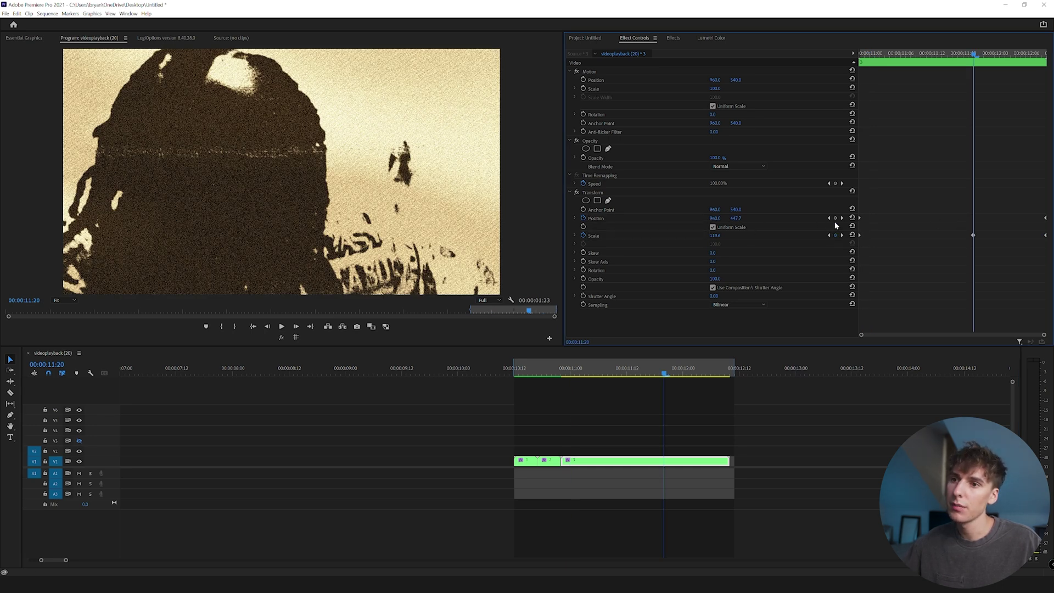
left_click(836, 219)
left_click(561, 375)
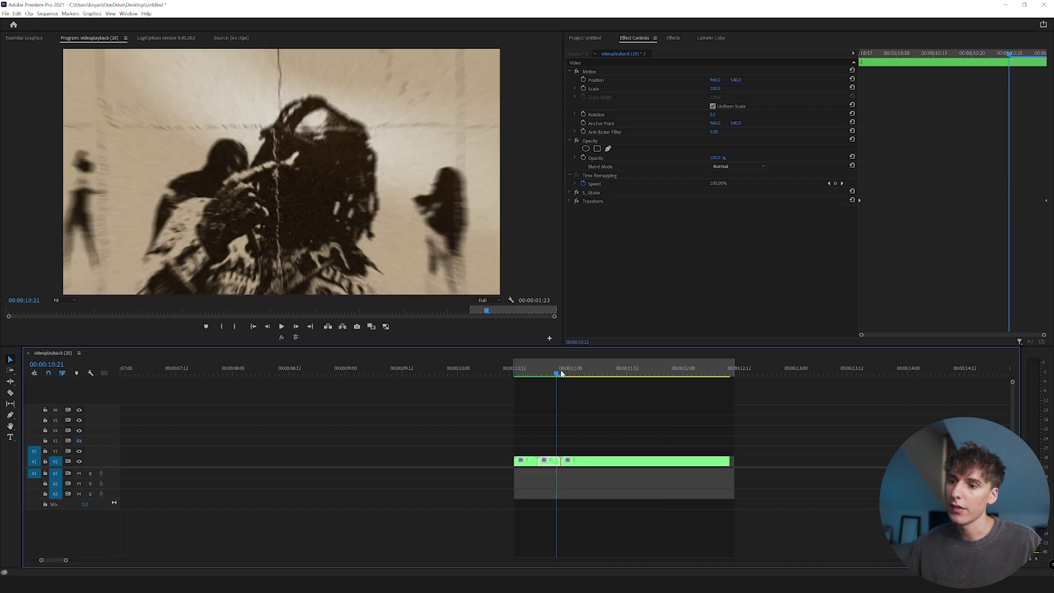
left_click(296, 326, "shift")
mouse_move(981, 204)
left_mouse_down()
mouse_move(966, 244)
mouse_move(884, 236)
left_mouse_up()
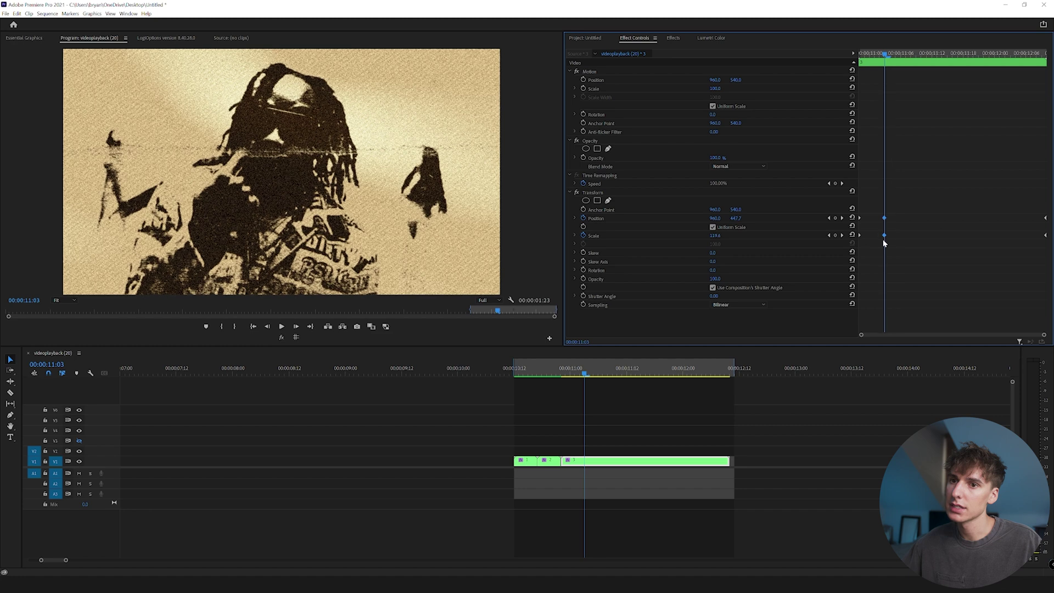
Set Transform's Shutter Angle to 360 on the third nested clip and render the preview.
left_click_drag(885, 70, 965, 76)
left_click_drag(716, 296, 913, 296)
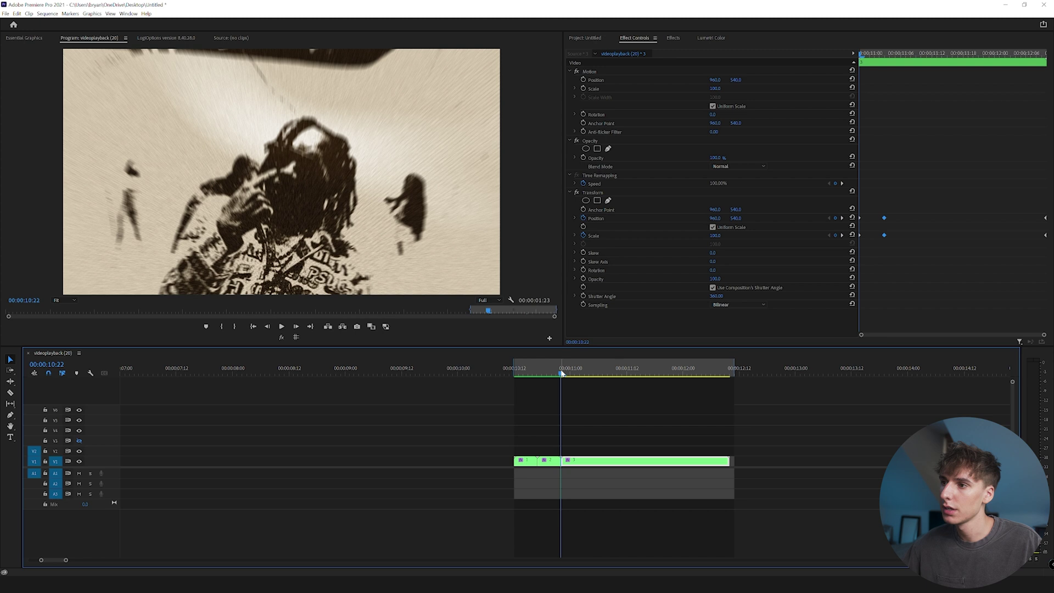
key("Return")
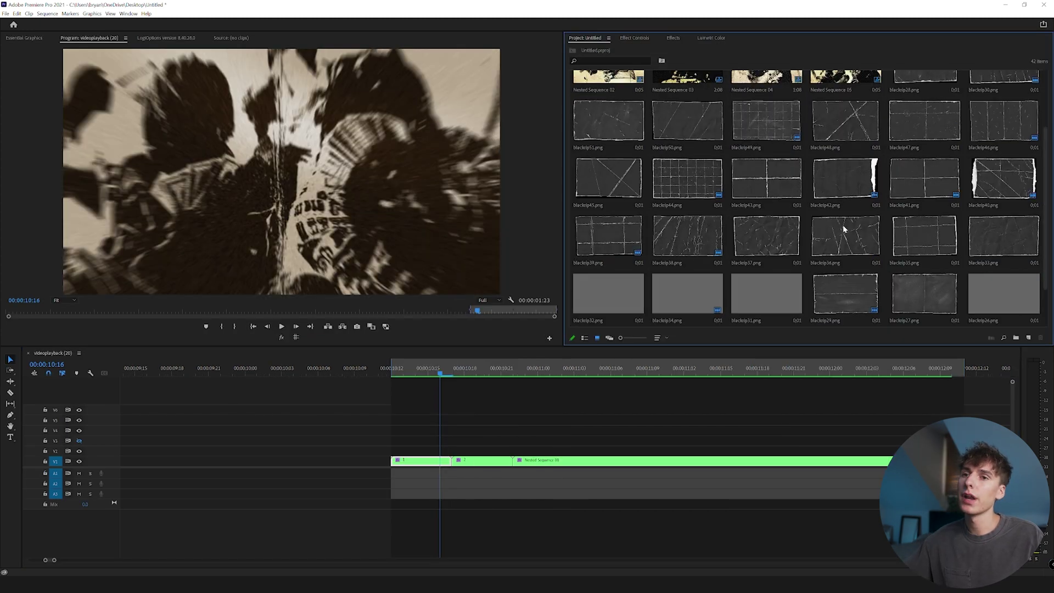
Place the Adjustment Layer from the project on V2 so that it spans all three nested clips.
scroll(843, 226, "up", 3)
left_click_drag(1003, 96, 900, 450)
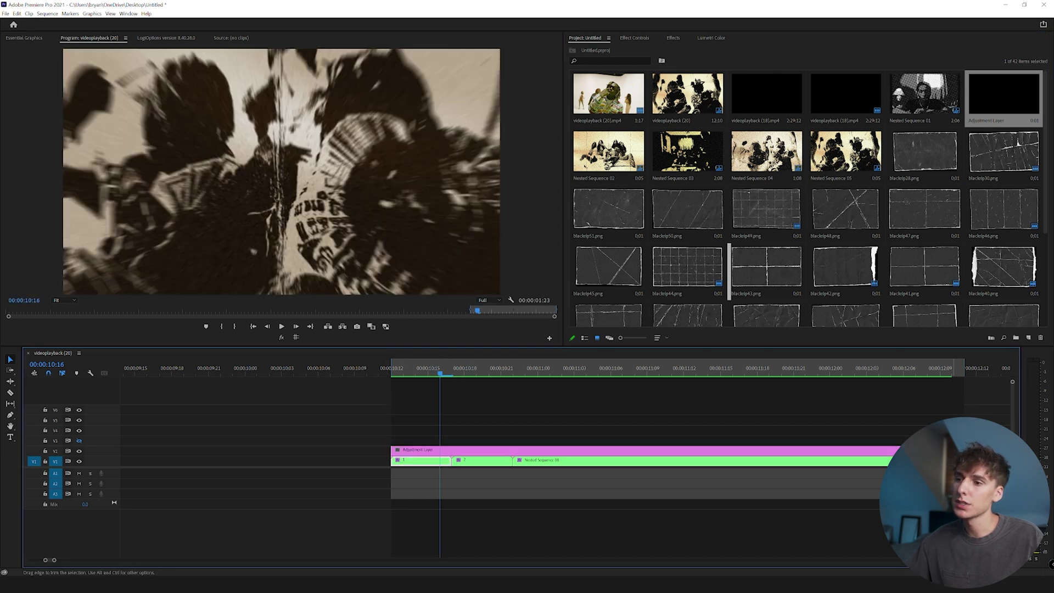
left_click(560, 452)
Search the effects for "rsm" and apply RSMB to the adjustment layer.
left_click(631, 38)
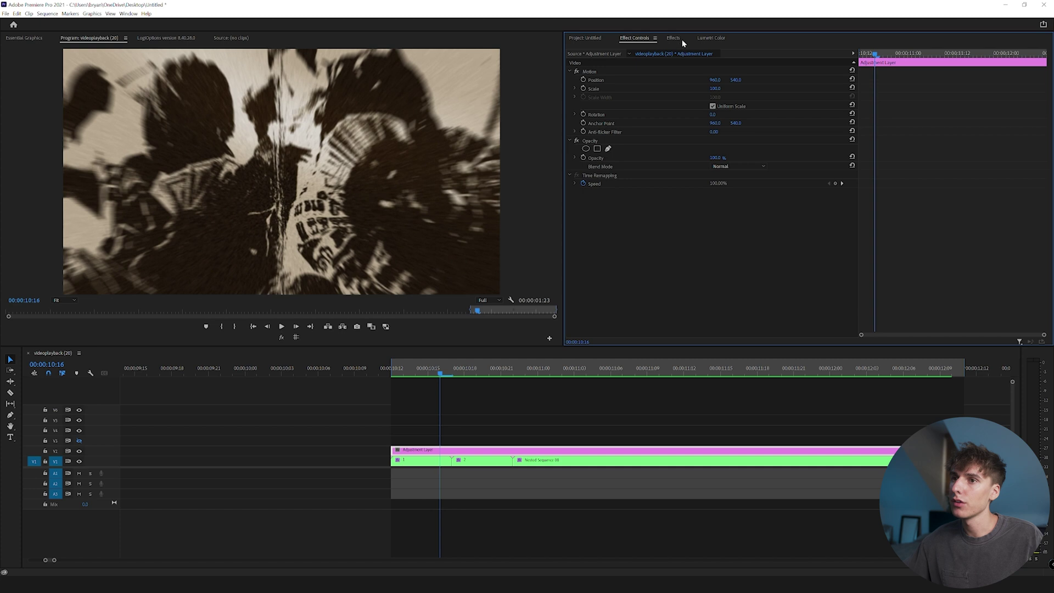
left_click(675, 40)
left_click(614, 49)
type("rsm")
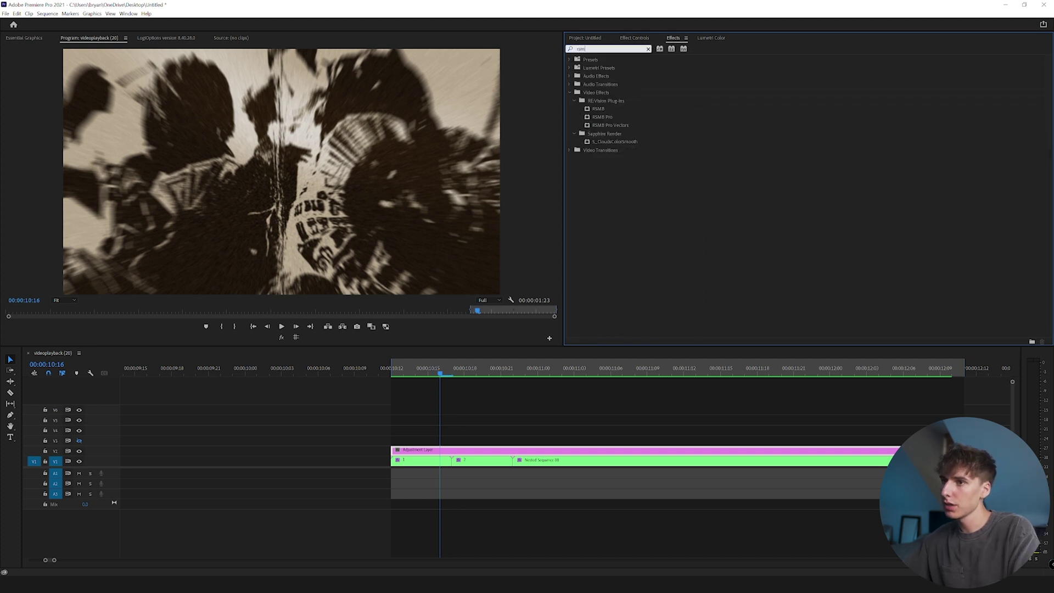
double_click(598, 108)
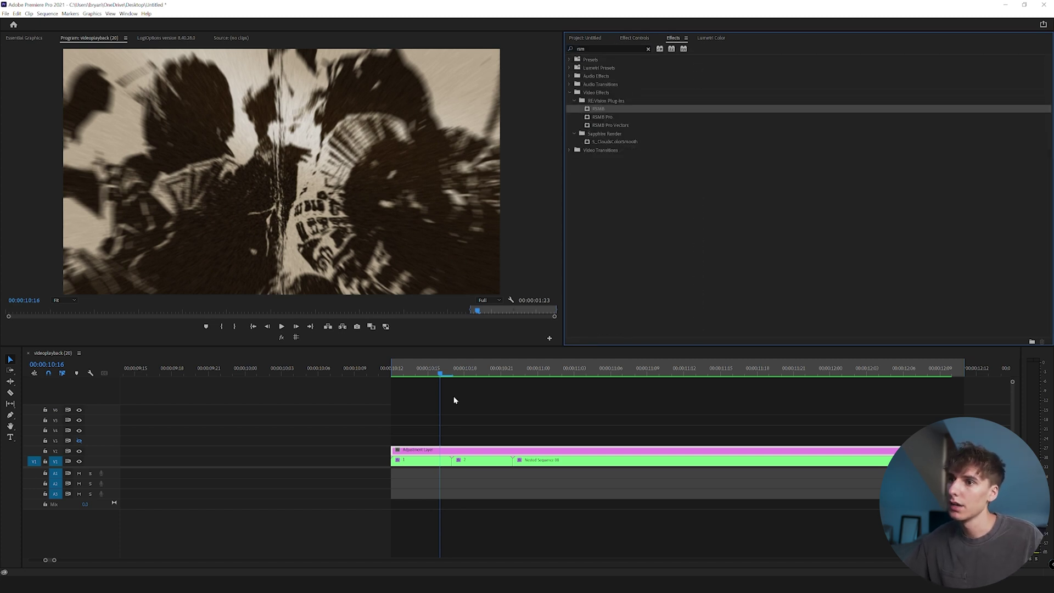
left_click(643, 39)
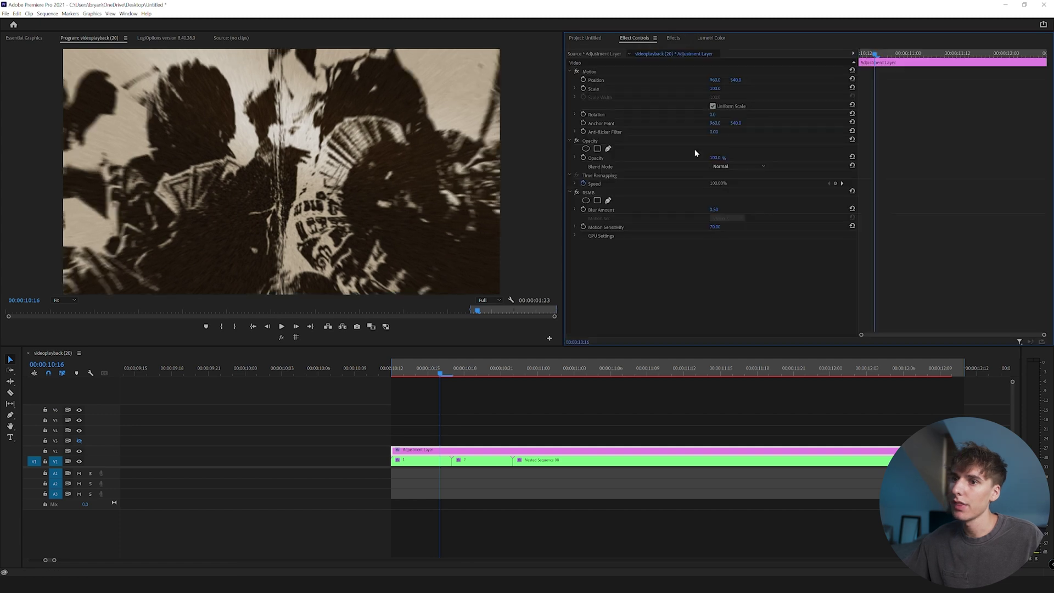
Play back the motion-blurred nested clips from 00:00:10:12.
left_click(699, 288)
left_click(392, 366)
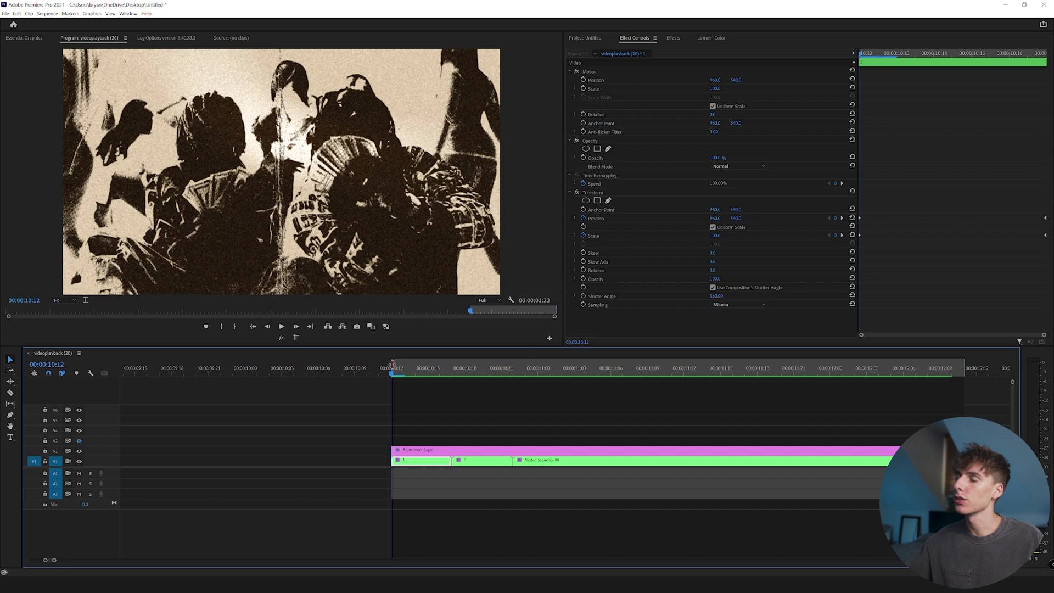
key("space")
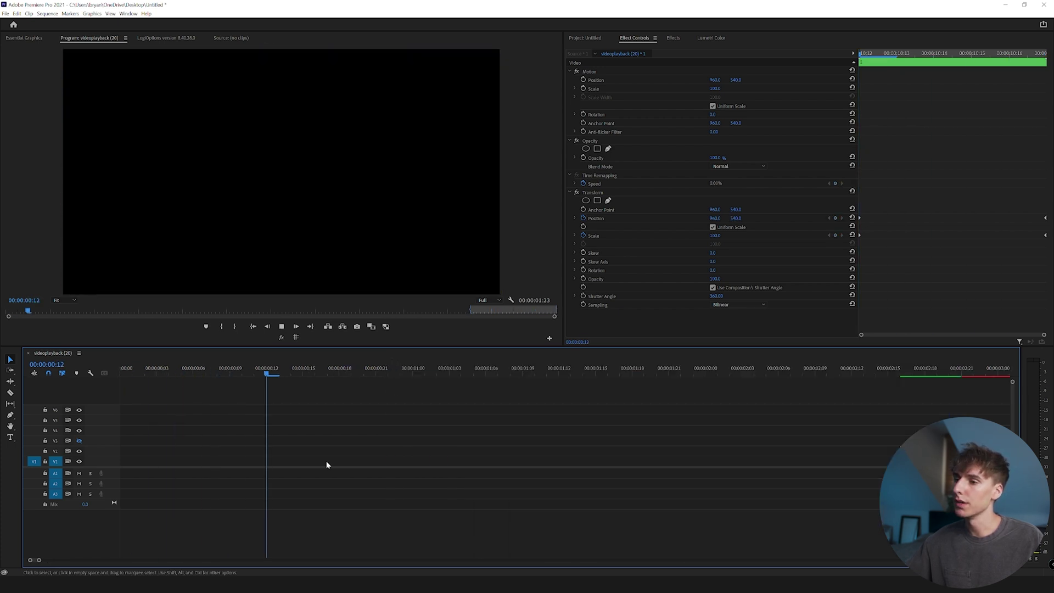
Move the earlier nested clips and their adjustment layer directly before the current group, and extend the sequence's in point to their start for rendering.
scroll(358, 429, "down", 4)
key("space")
left_click_drag(383, 422, 637, 452)
left_click_drag(695, 371, 593, 368)
key("Return")
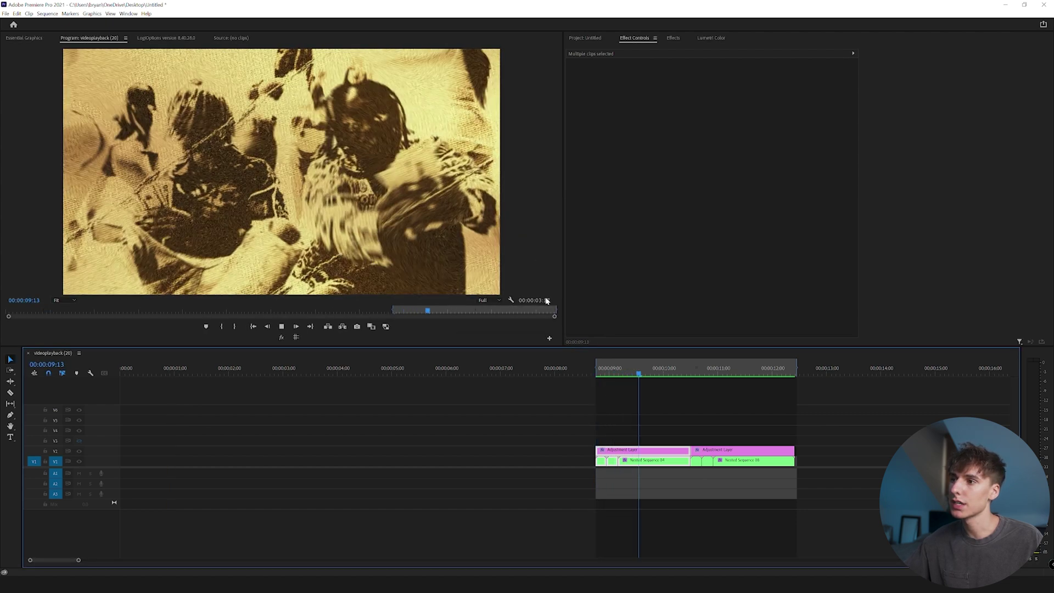
Play back the joined clip groups from their start and inspect the transitions between the nested clips around 00:00:10:17 to 00:00:10:21.
left_click(598, 370)
key("space")
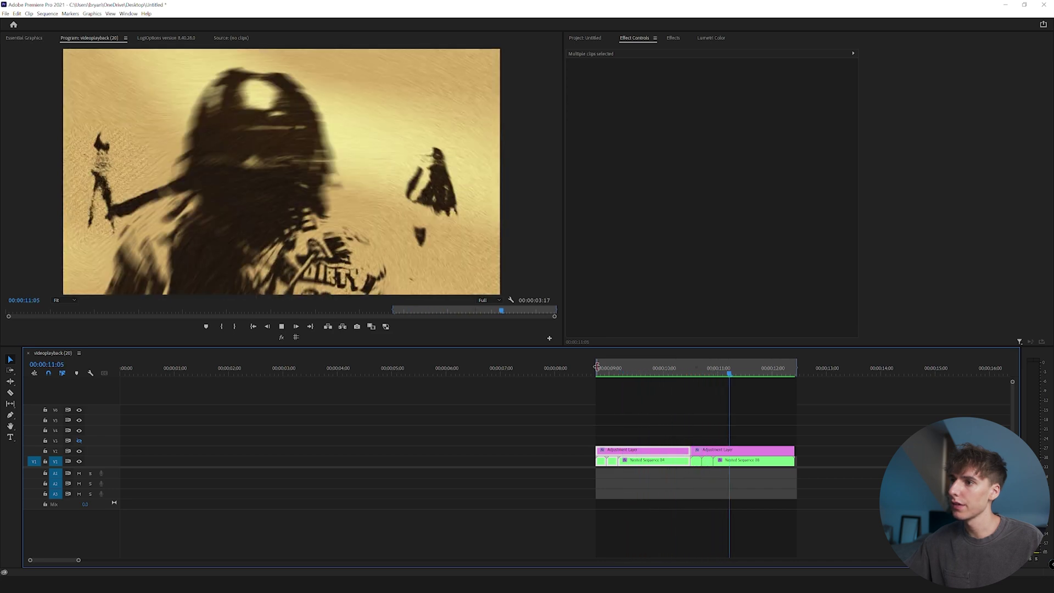
left_click_drag(603, 371, 712, 379)
key("space")
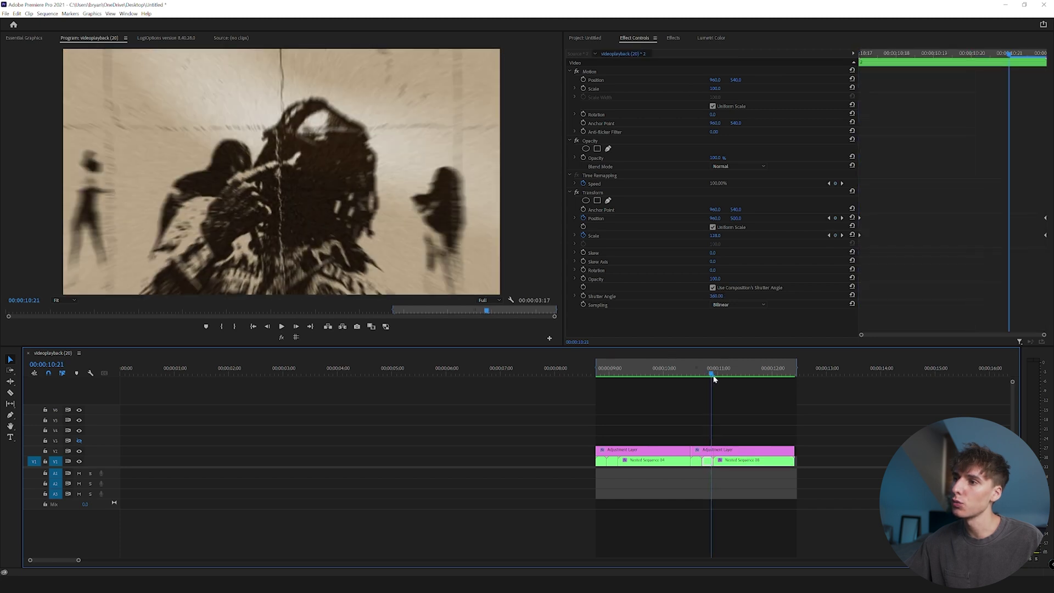
left_click_drag(710, 379, 707, 372)
key("space")
mouse_move(703, 371)
left_mouse_down()
mouse_move(725, 373)
mouse_move(703, 377)
left_mouse_up()
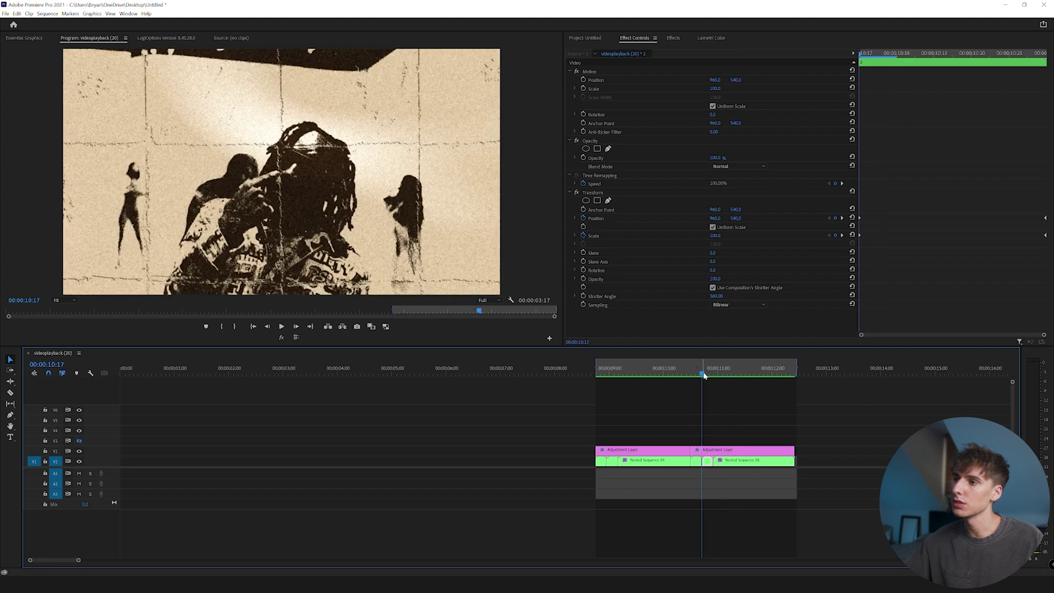